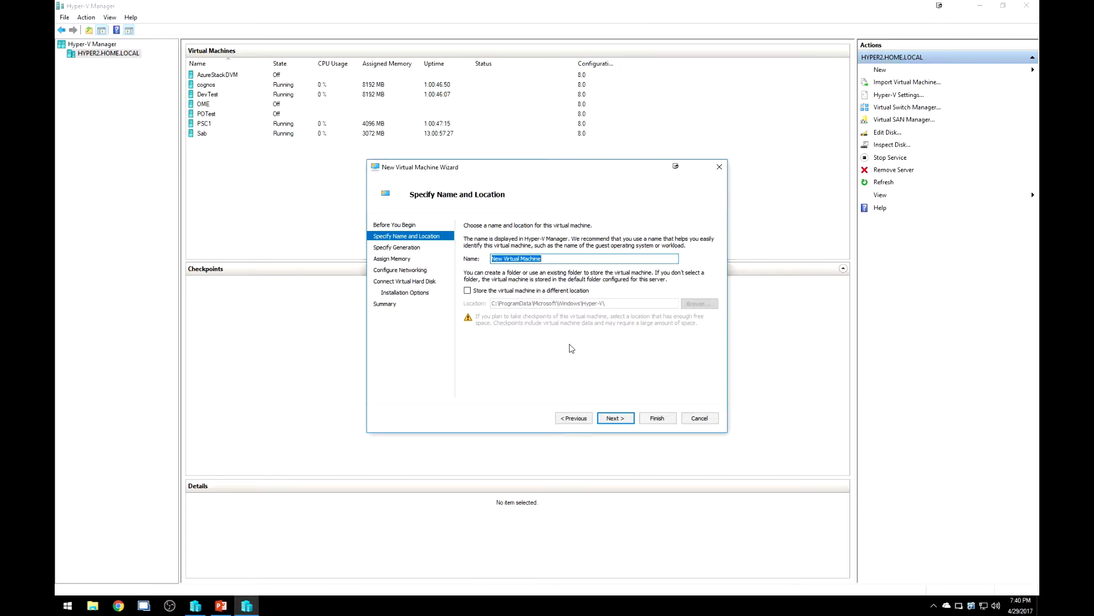
Name the new virtual machine DevMachine and store it in the v:\vms location.
{"action": "type", "text": "DevMachine"}
{"action": "left_click", "coordinate": [551, 290]}
{"action": "key", "text": "Tab"}
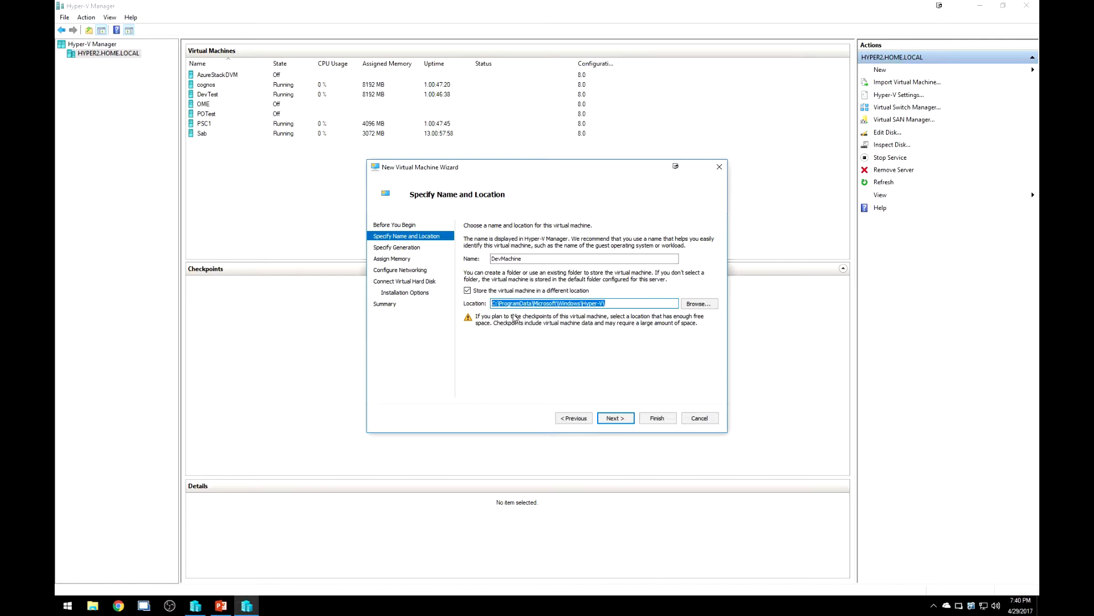
{"action": "type", "text": "v:\\"}
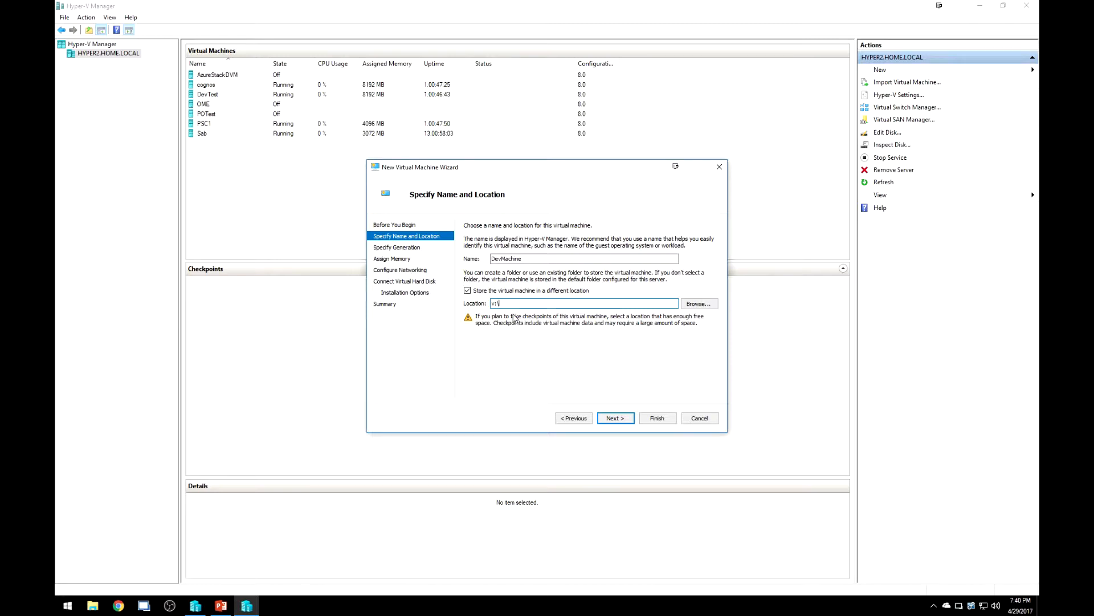
{"action": "type", "text": "vms"}
{"action": "left_click", "coordinate": [615, 420]}
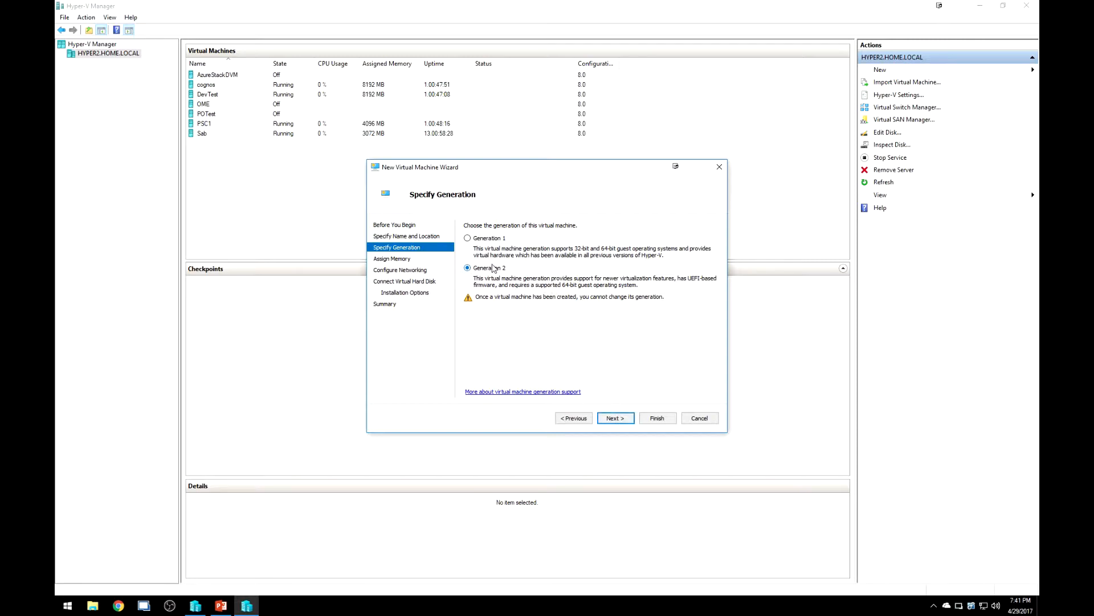
Keep Generation 2 and enter 4096 MB as the startup memory.
{"action": "left_click", "coordinate": [615, 417]}
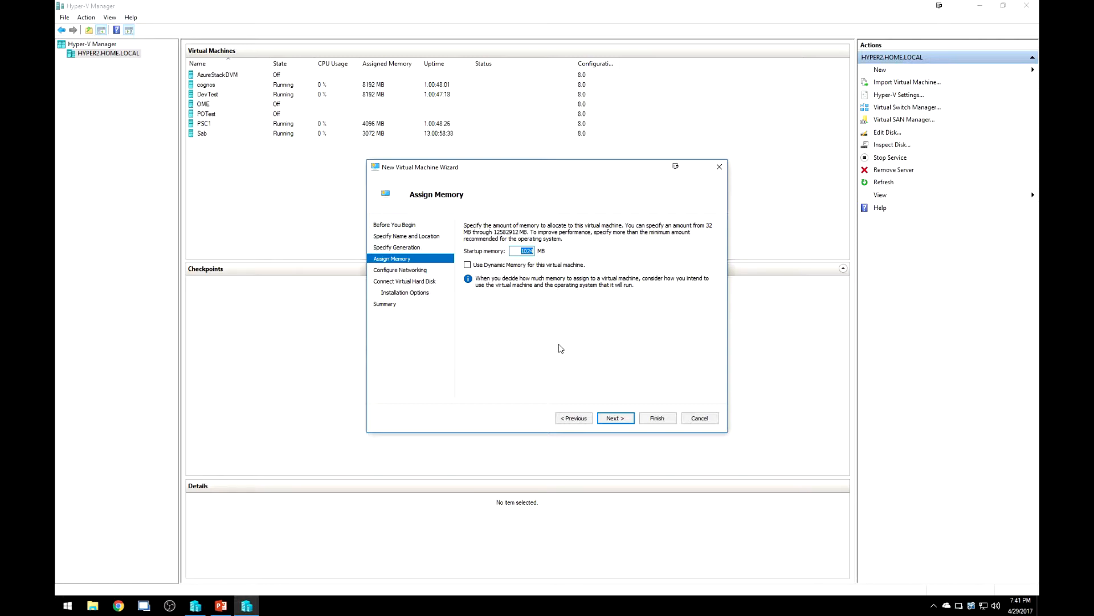
{"action": "type", "text": "4096"}
Choose Logical Switch 2 as the network adapter's connection.
{"action": "left_click", "coordinate": [609, 419]}
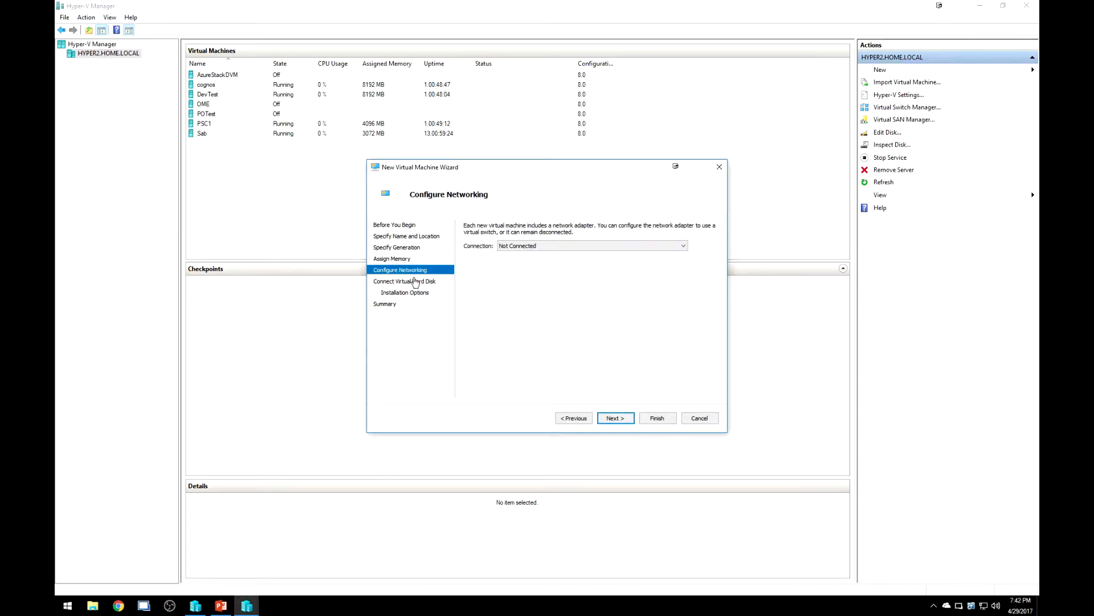
{"action": "left_click", "coordinate": [569, 250]}
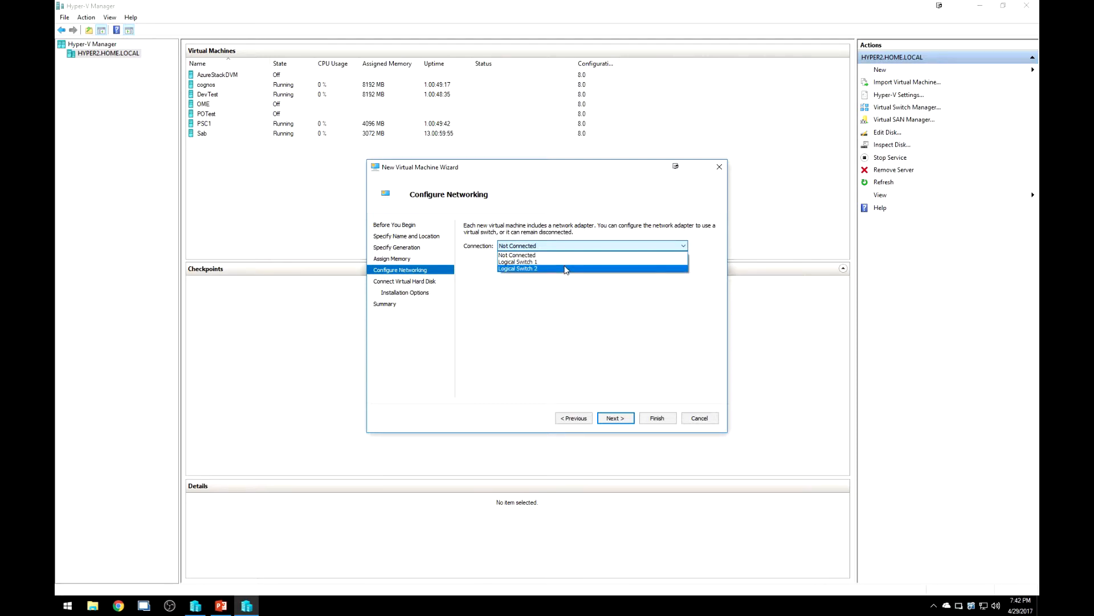
{"action": "left_click", "coordinate": [566, 268]}
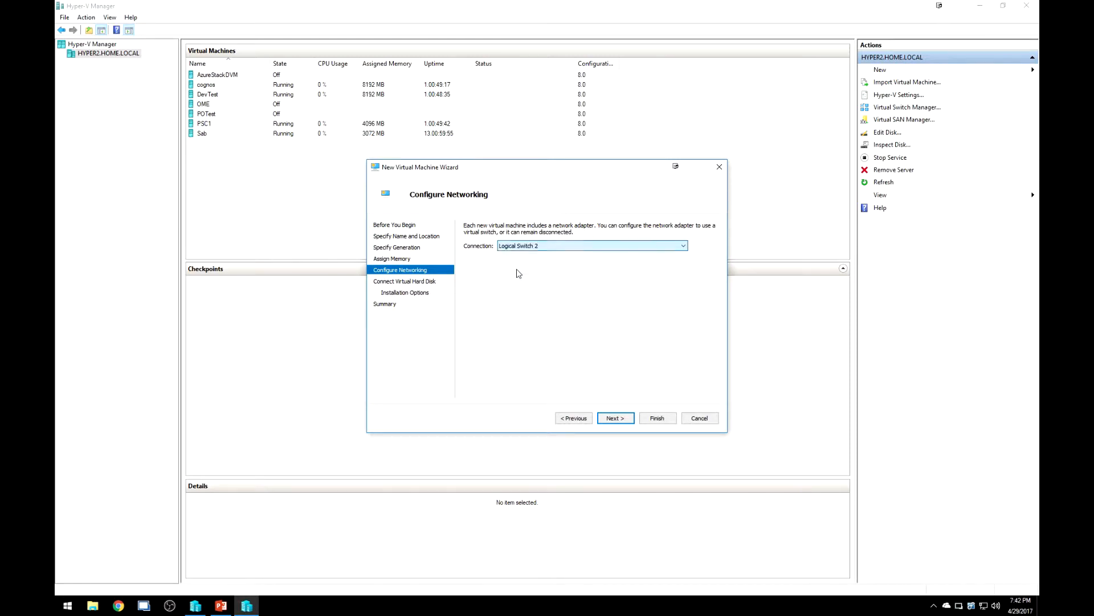
{"action": "left_click", "coordinate": [615, 419]}
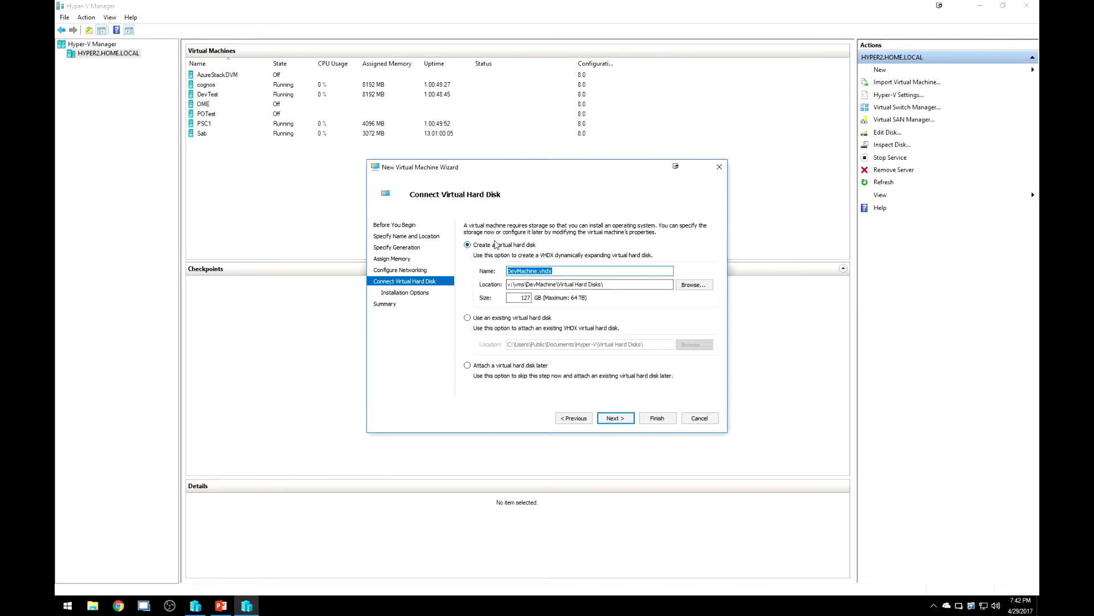
Change the DevMachine.vhdx disk size from 127 GB to 40 GB.
{"action": "double_click", "coordinate": [515, 297]}
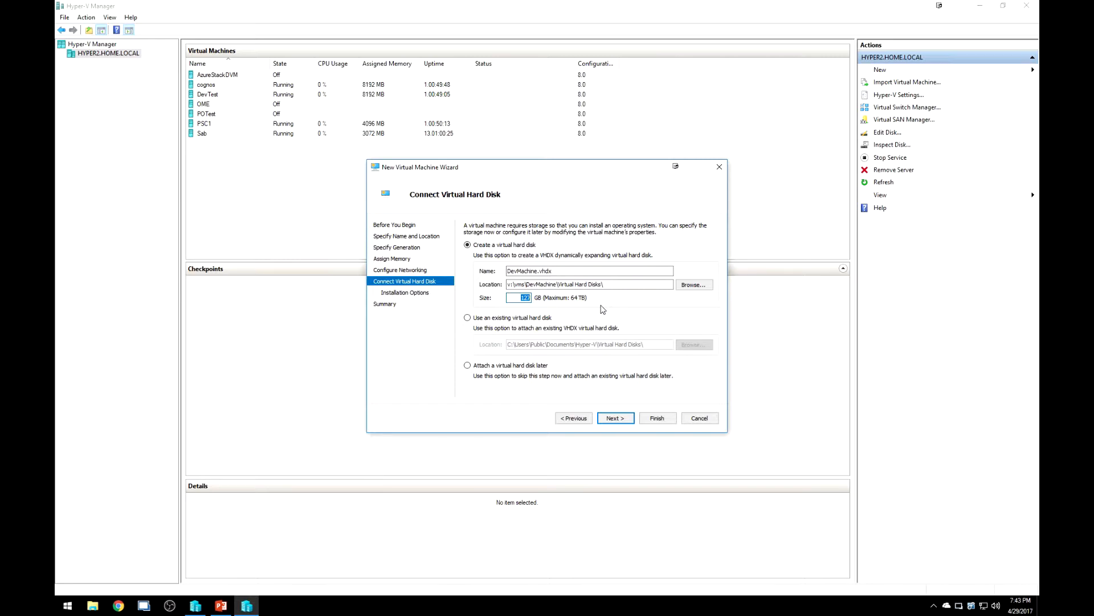
{"action": "left_click", "coordinate": [512, 300]}
{"action": "left_click_drag", "start_coordinate": [516, 299], "coordinate": [544, 298]}
{"action": "type", "text": "40"}
{"action": "left_click", "coordinate": [628, 420]}
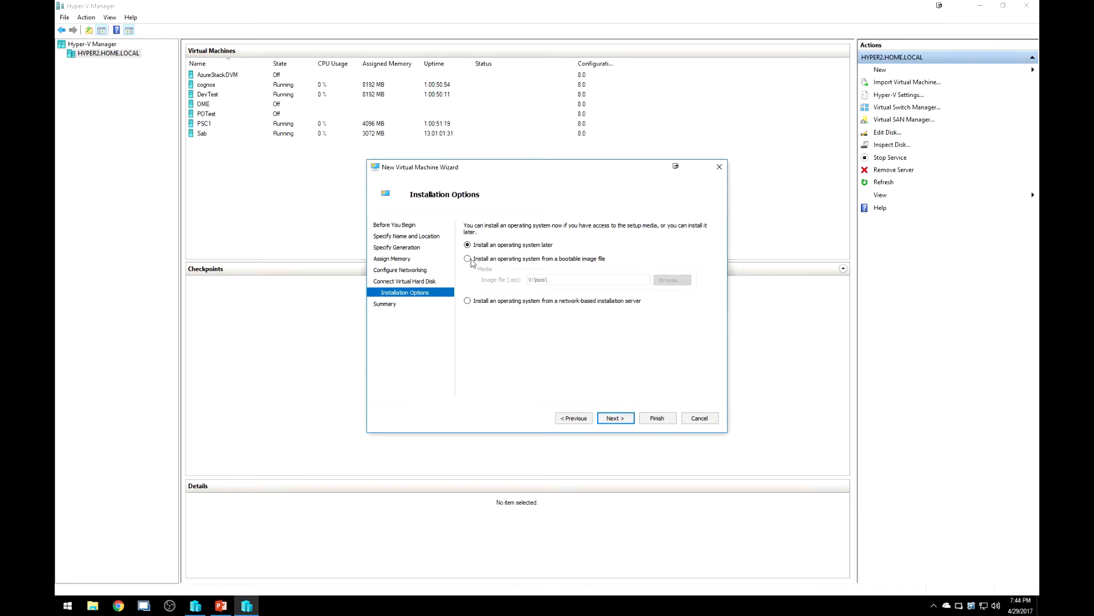
Install the operating system from the Windows Server 2016 ISO bootable image file.
{"action": "left_click", "coordinate": [482, 260]}
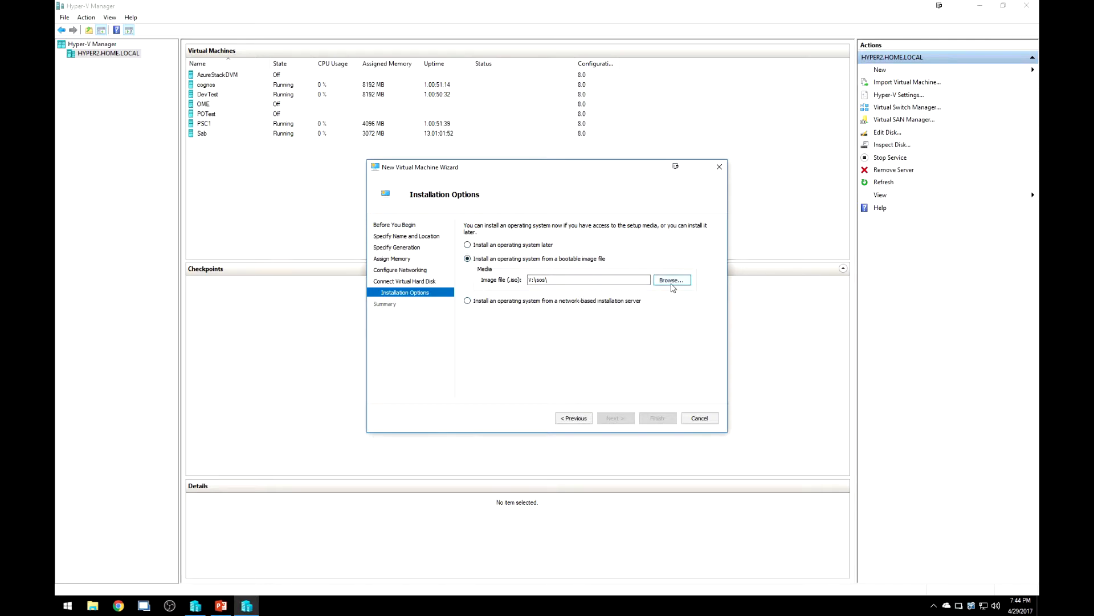
{"action": "left_click_drag", "start_coordinate": [570, 280], "coordinate": [504, 278]}
{"action": "left_click", "coordinate": [573, 281]}
{"action": "left_click", "coordinate": [672, 282]}
{"action": "left_click", "coordinate": [502, 249]}
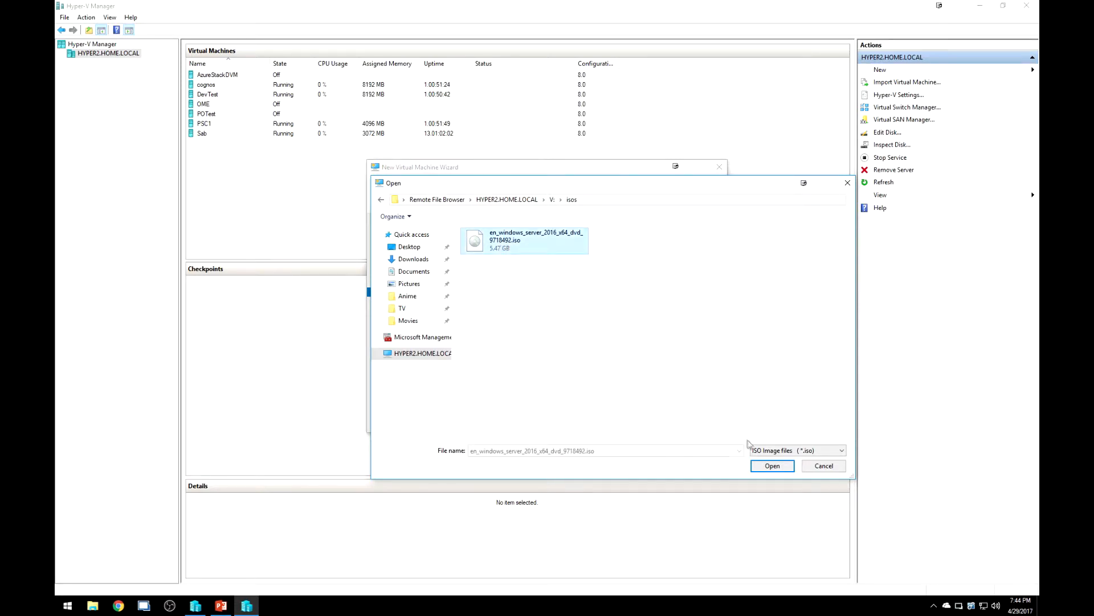
{"action": "left_click", "coordinate": [761, 465]}
{"action": "left_click", "coordinate": [620, 419]}
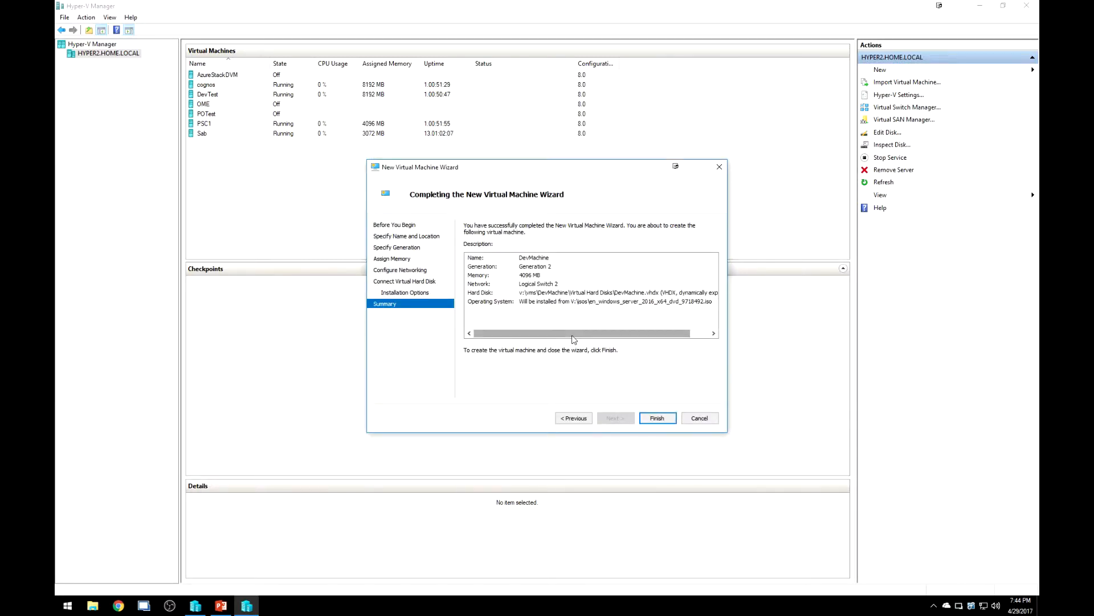
Finish the wizard, then select DevMachine in the list and open its Settings.
{"action": "left_click", "coordinate": [657, 419]}
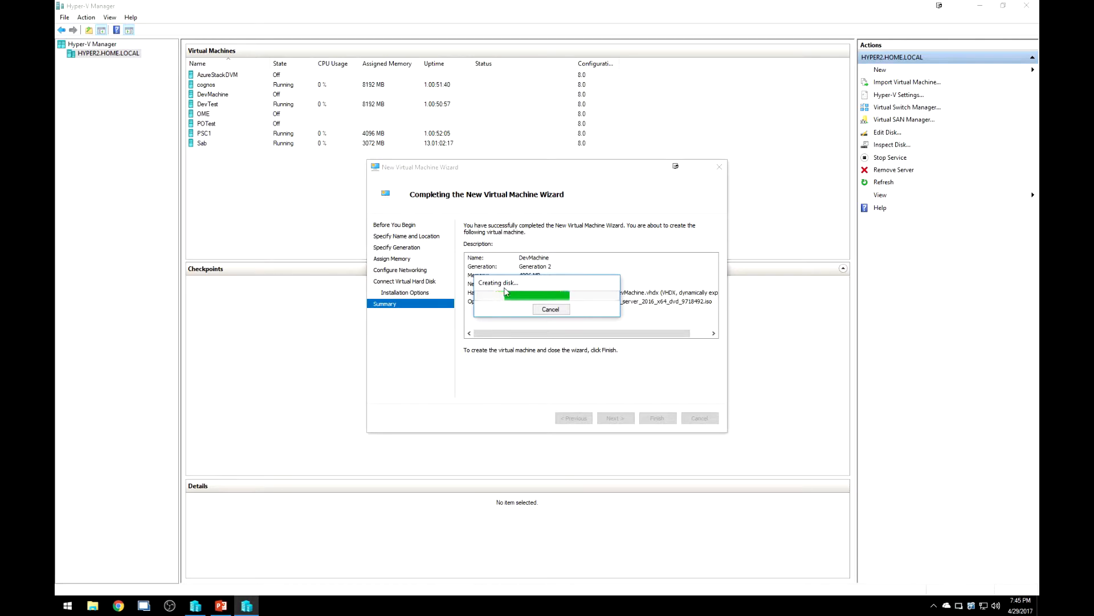
{"action": "left_click", "coordinate": [237, 95]}
{"action": "left_click", "coordinate": [328, 94]}
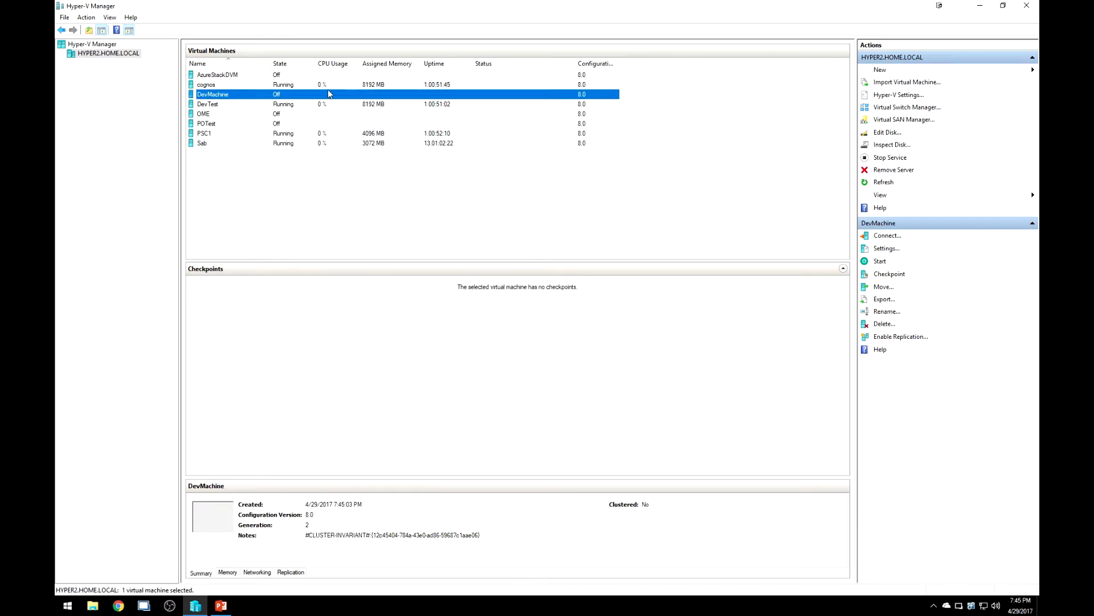
{"action": "left_click", "coordinate": [882, 250]}
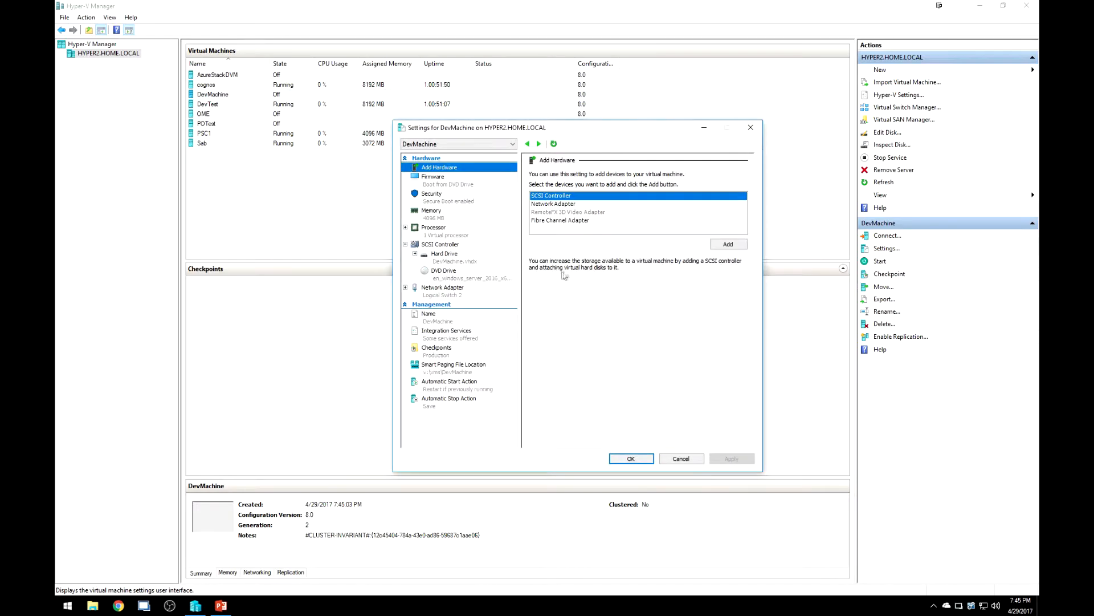
Change DevMachine's number of virtual processors from 1 to 4.
{"action": "left_click", "coordinate": [459, 235]}
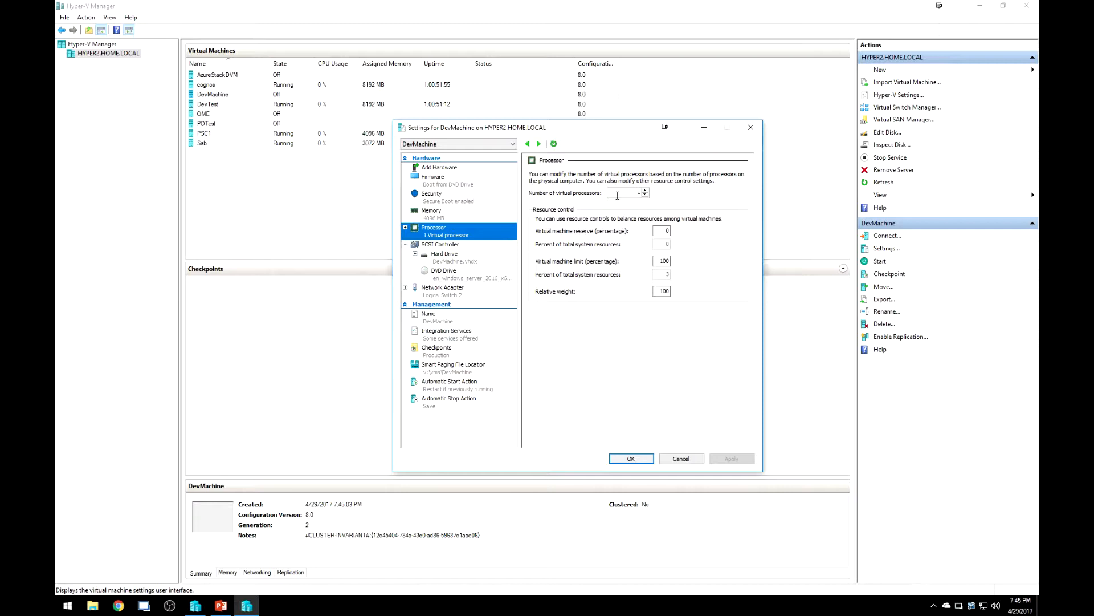
{"action": "left_click", "coordinate": [620, 194]}
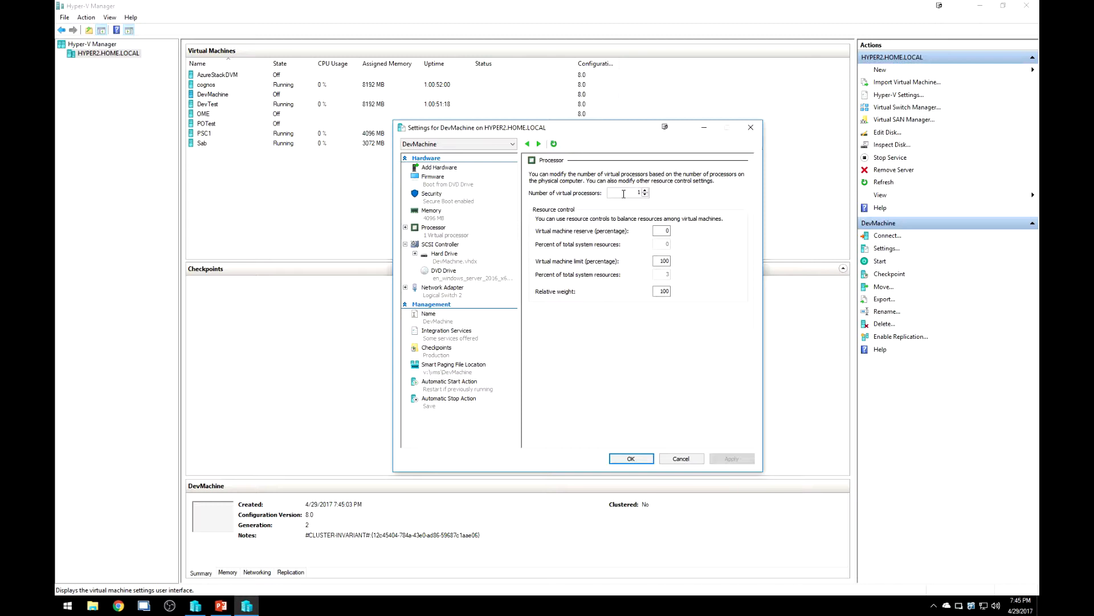
{"action": "left_click_drag", "start_coordinate": [624, 194], "coordinate": [664, 195]}
{"action": "type", "text": "4"}
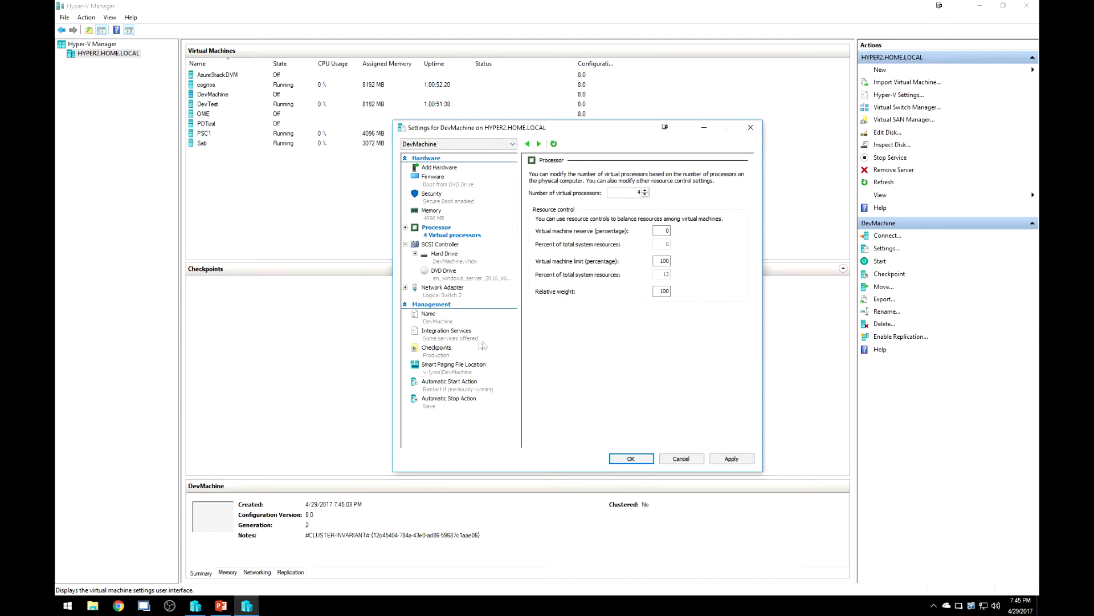
Enable guest services, set the automatic stop action to guest shutdown, and apply the settings.
{"action": "left_click", "coordinate": [460, 337]}
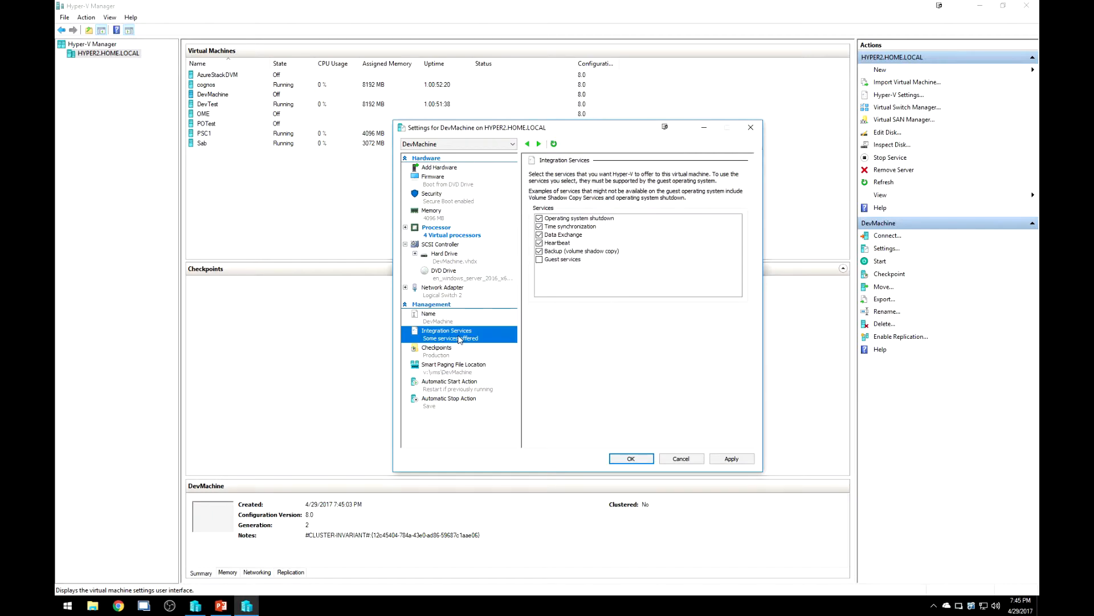
{"action": "left_click", "coordinate": [540, 260]}
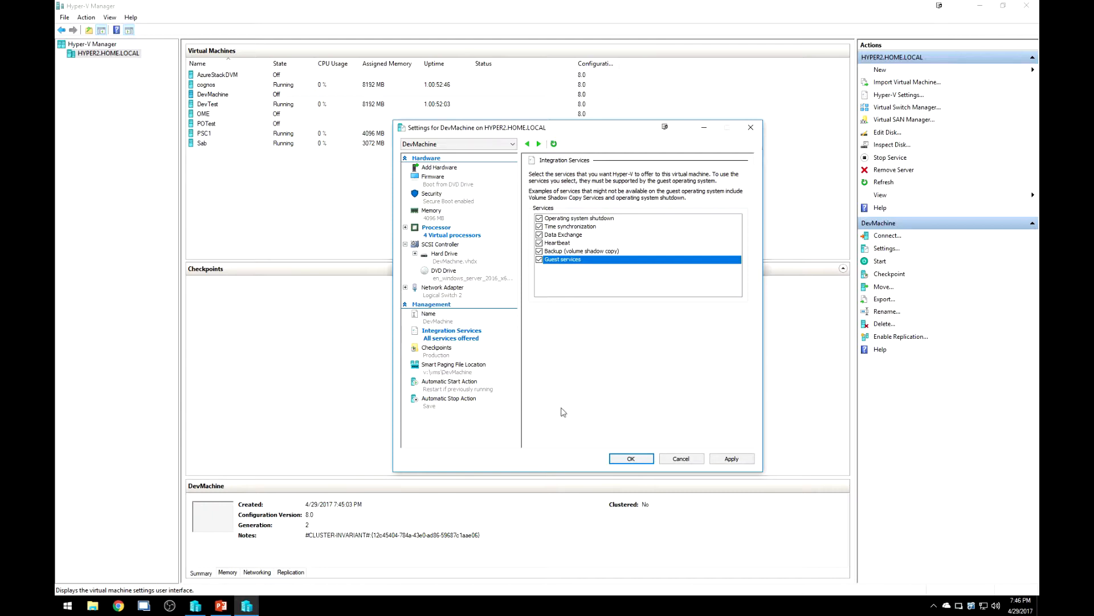
{"action": "left_click", "coordinate": [460, 401]}
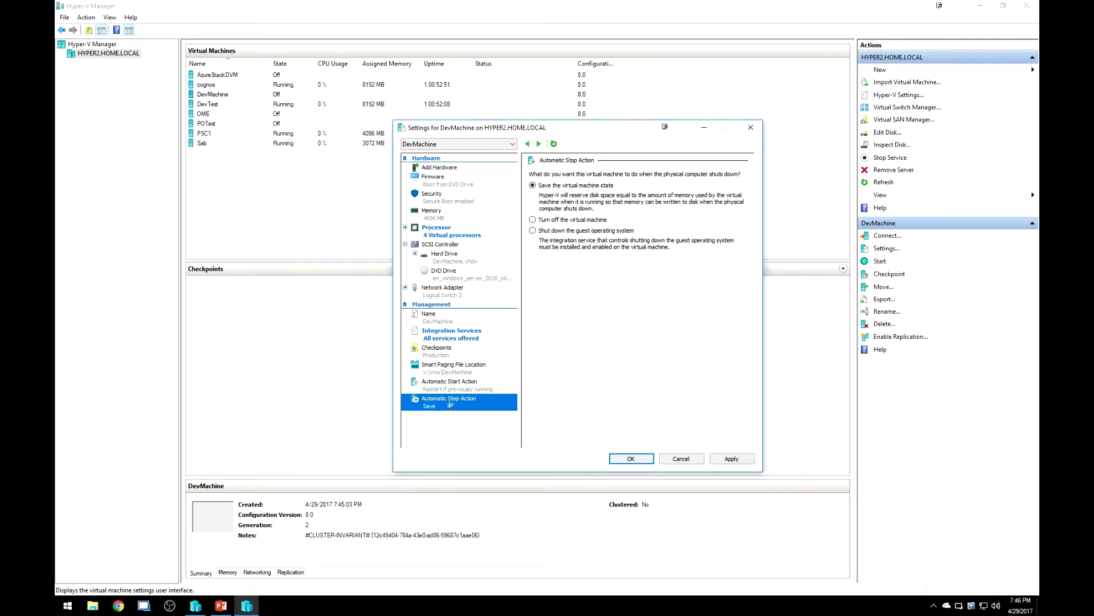
{"action": "left_click", "coordinate": [562, 231]}
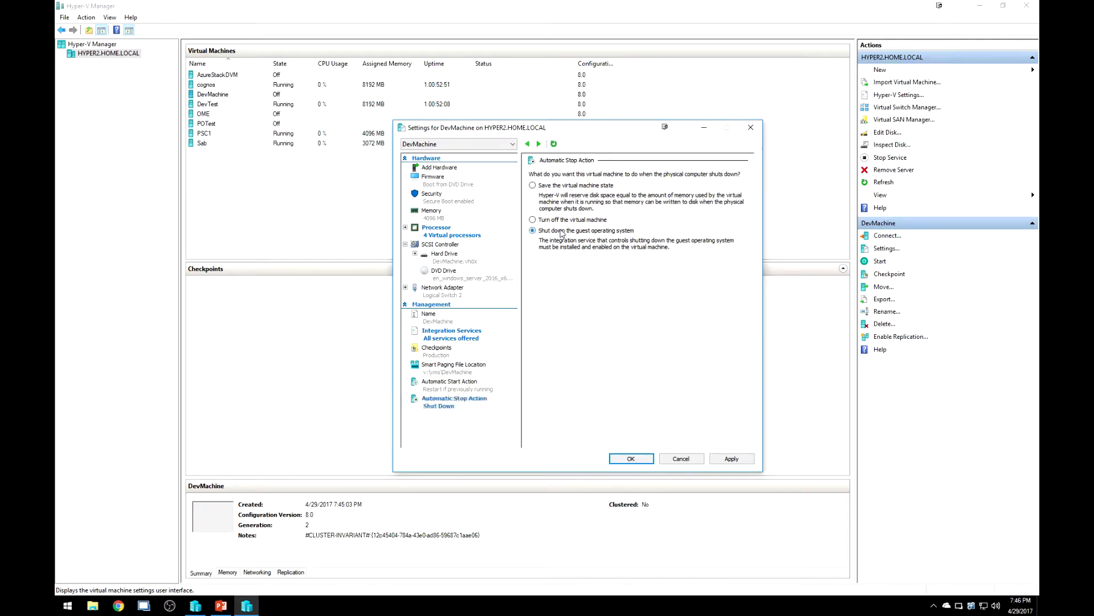
{"action": "left_click", "coordinate": [731, 458]}
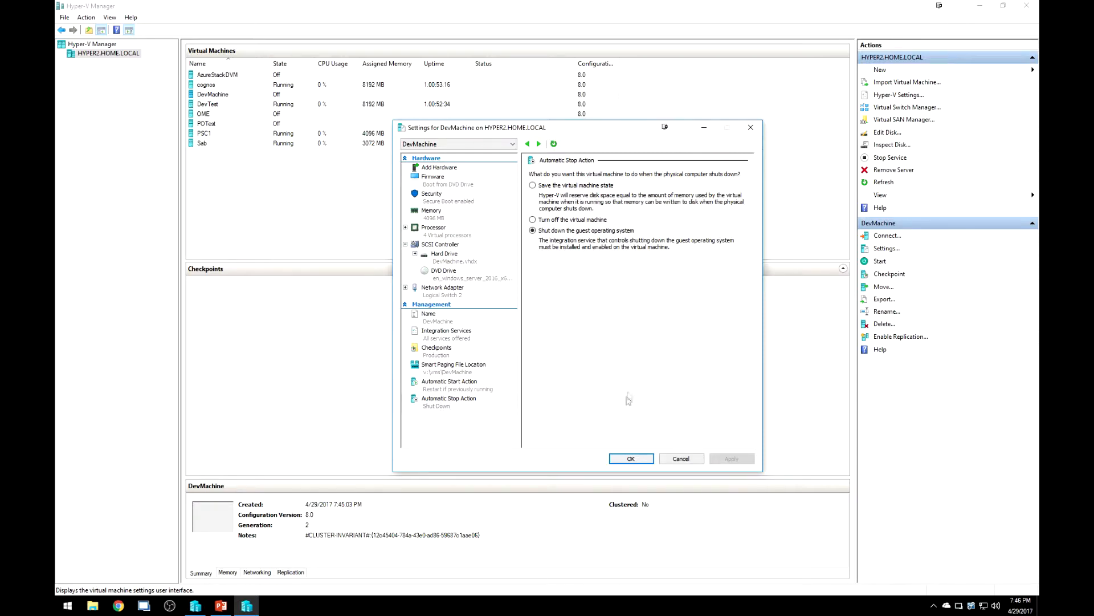
{"action": "left_click", "coordinate": [617, 462]}
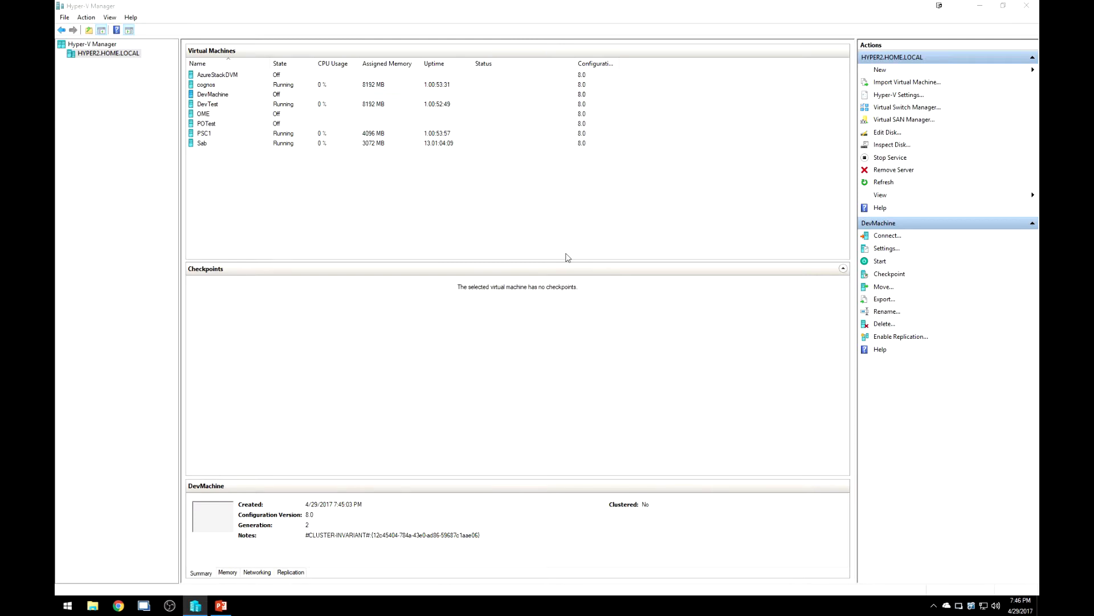
Start DevMachine in its console window and boot from the installation disc.
{"action": "left_click_drag", "start_coordinate": [524, 205], "coordinate": [451, 118]}
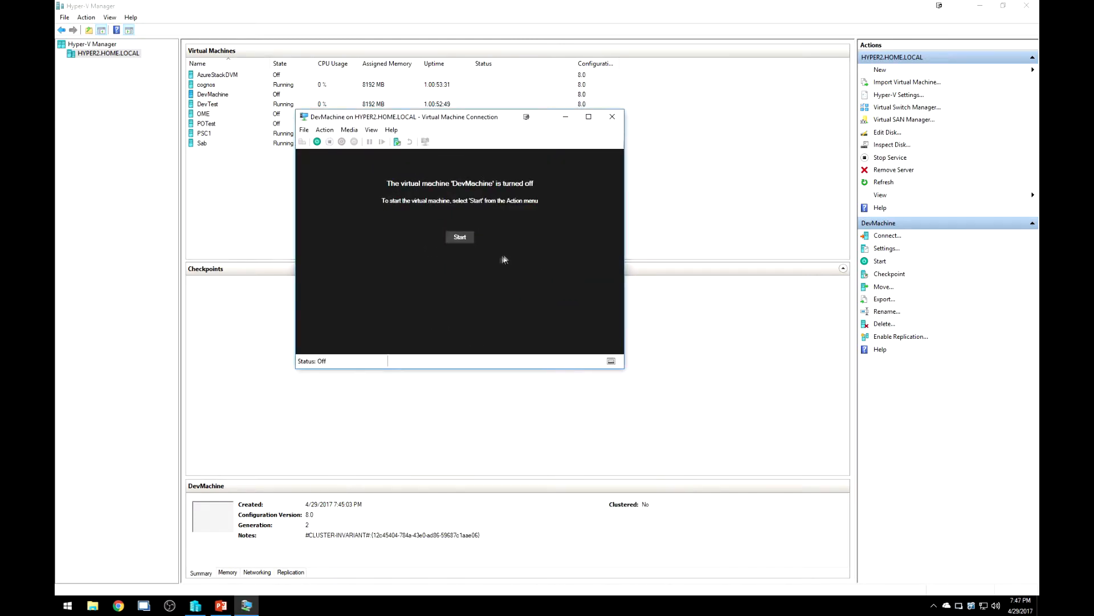
{"action": "left_click", "coordinate": [464, 238]}
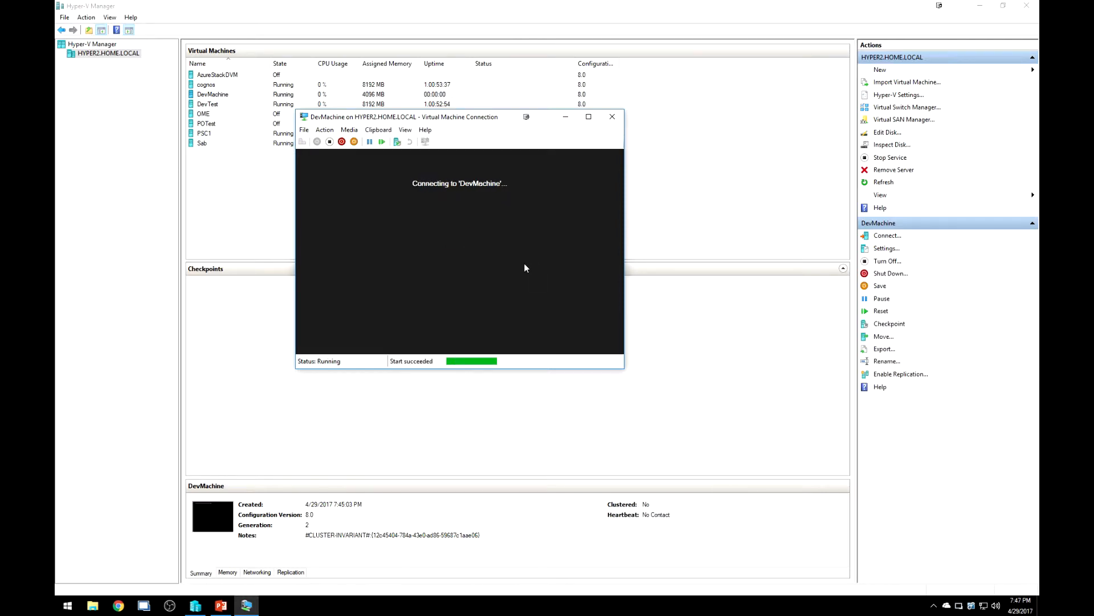
{"action": "key", "text": "Return"}
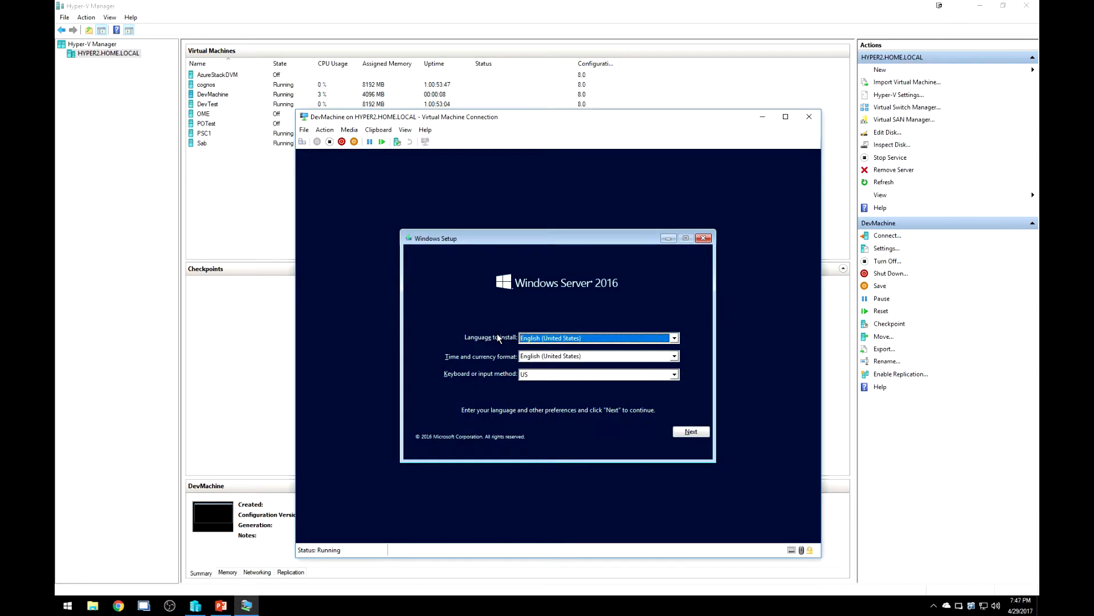
Start installation with default language, no product key, and Windows Server 2016 Standard (Desktop Experience).
{"action": "left_click", "coordinate": [693, 433]}
{"action": "left_click", "coordinate": [556, 347]}
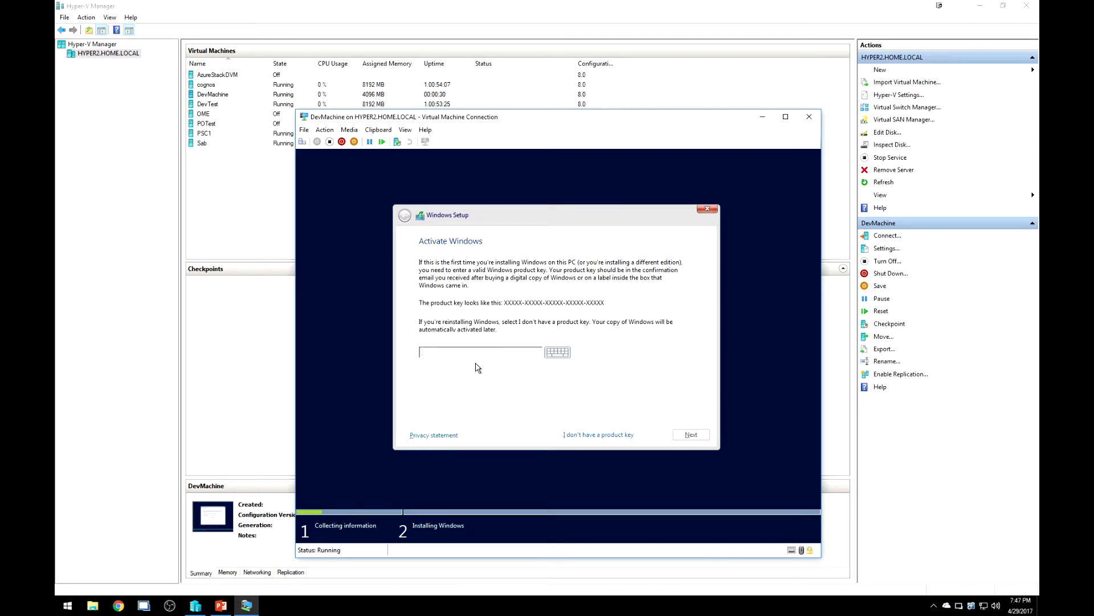
{"action": "left_click", "coordinate": [593, 436]}
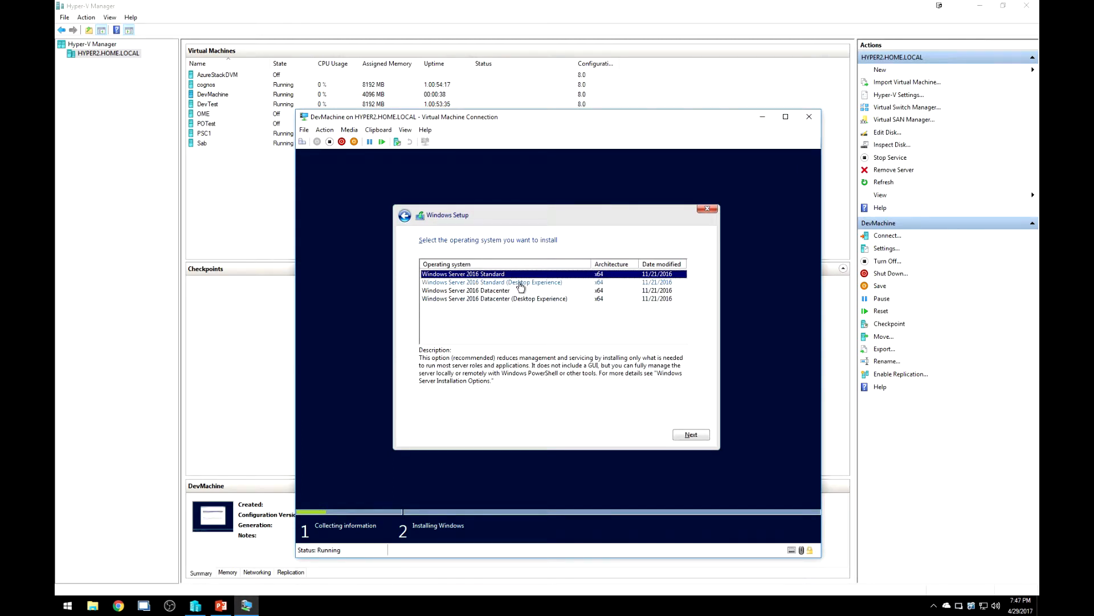
{"action": "left_click", "coordinate": [521, 283]}
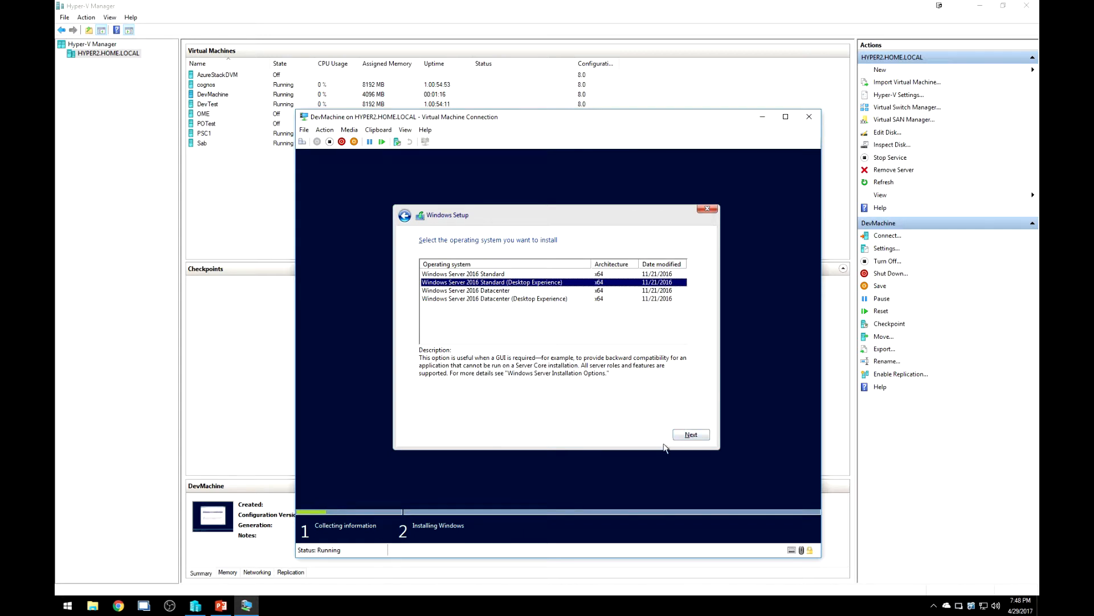
{"action": "left_click", "coordinate": [685, 436]}
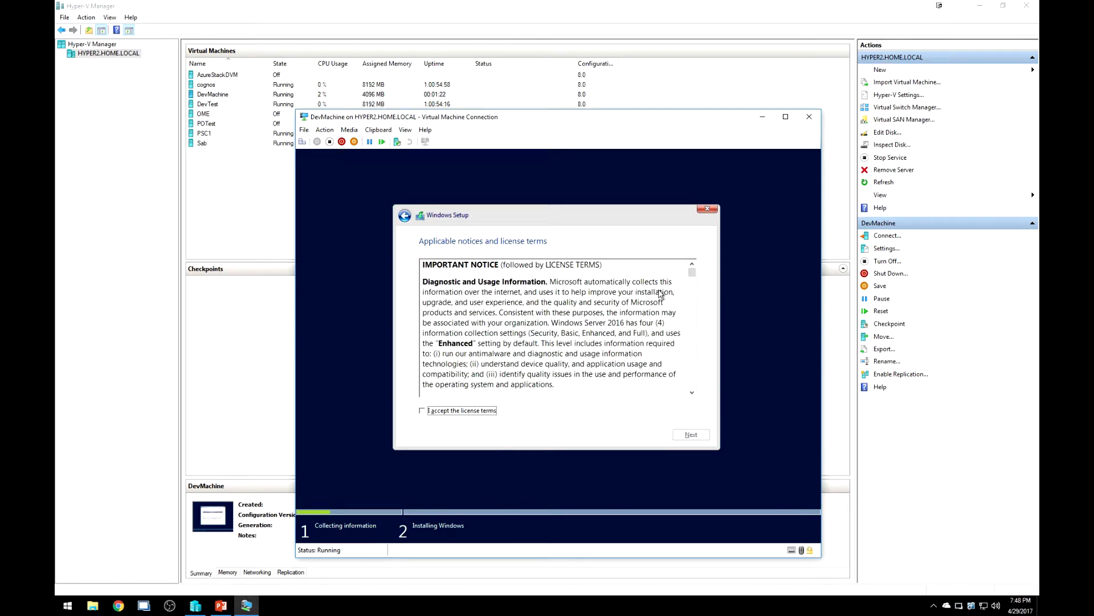
Accept the license terms and pick 'Custom: Install Windows only (advanced)'.
{"action": "scroll", "coordinate": [693, 274], "scroll_direction": "down", "scroll_amount": 1}
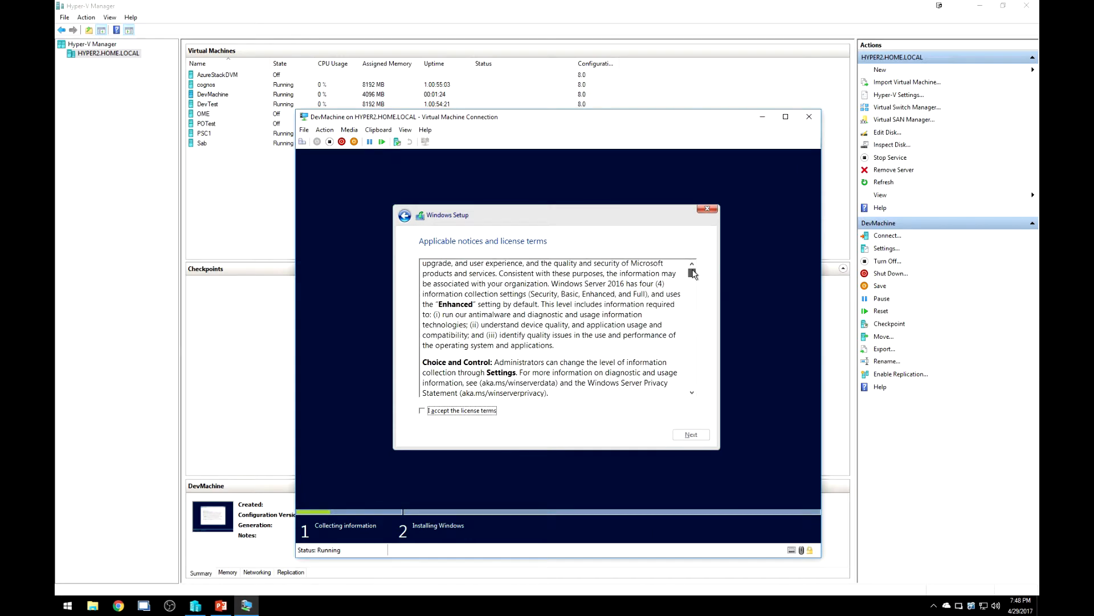
{"action": "left_click", "coordinate": [465, 413]}
{"action": "left_click", "coordinate": [690, 434]}
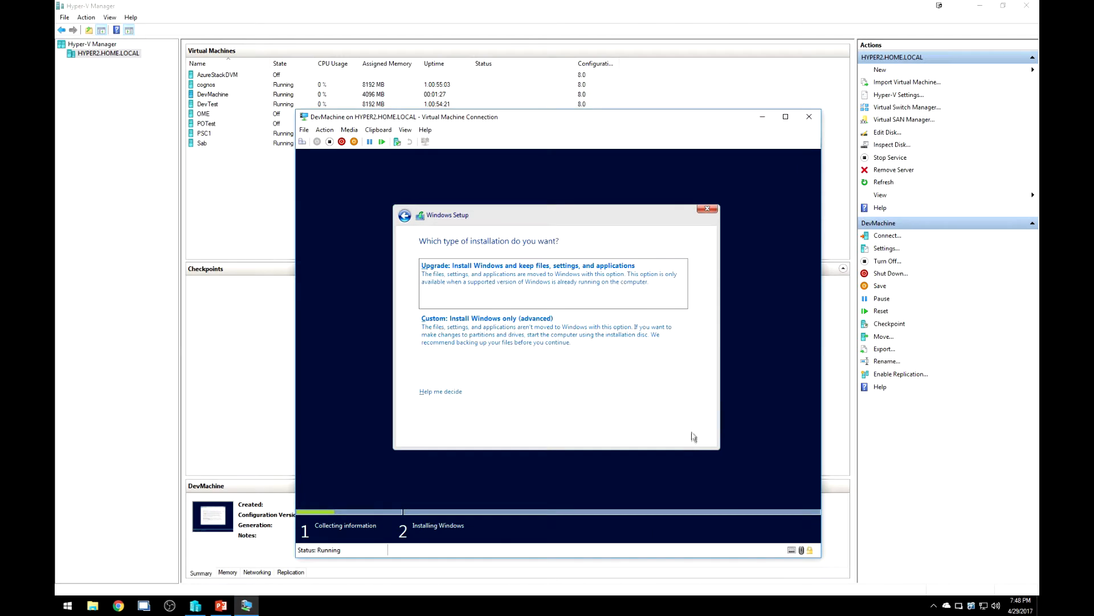
{"action": "left_click", "coordinate": [489, 322]}
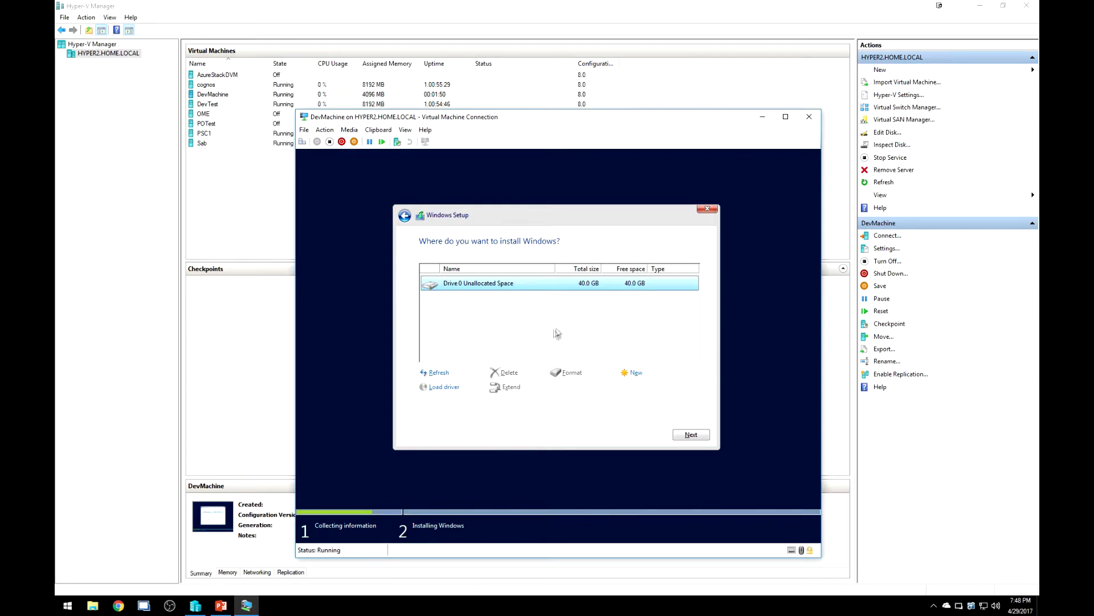
Install Windows onto Drive 0's 40 GB unallocated space.
{"action": "left_click", "coordinate": [692, 435]}
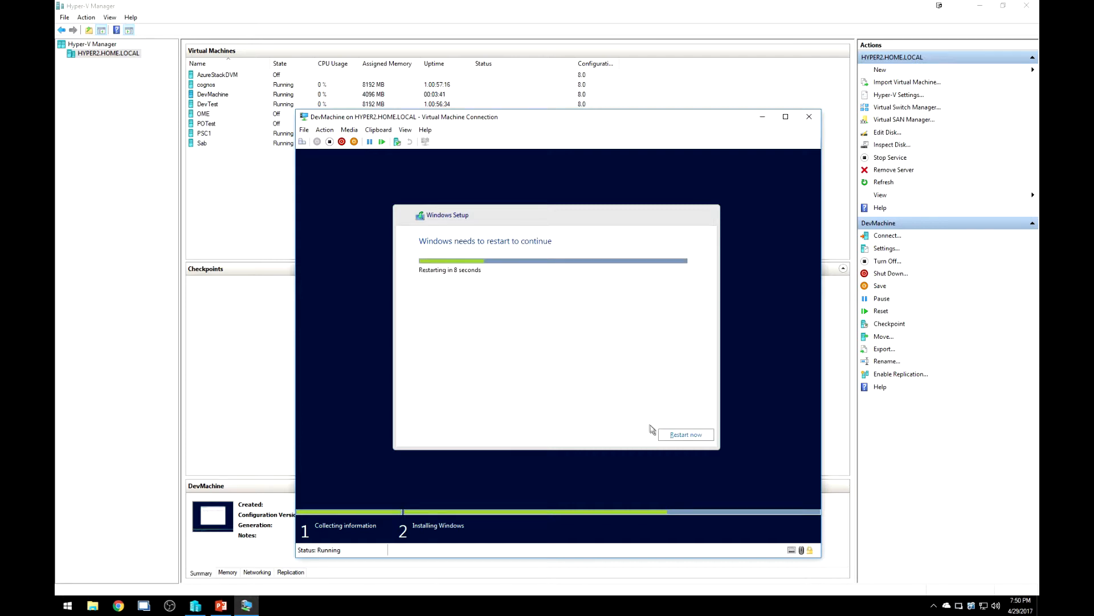
Restart DevMachine now so setup continues to the Customize settings page.
{"action": "left_click", "coordinate": [669, 437]}
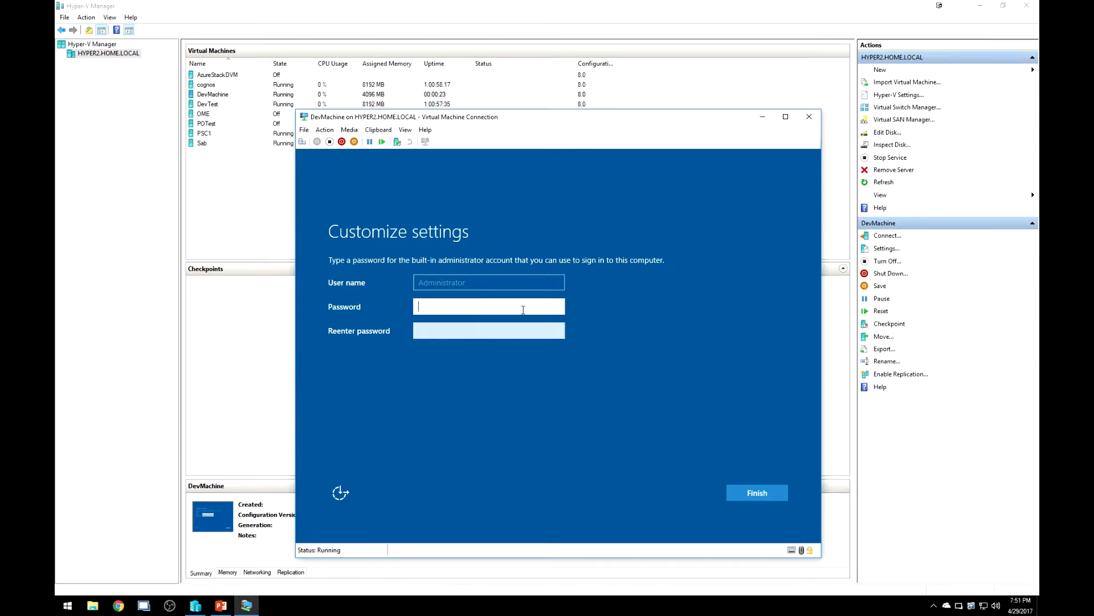
Enter and confirm the Administrator password to finish setup.
{"action": "type", "text": "•••••••••"}
{"action": "key", "text": "Tab"}
{"action": "type", "text": "•••••••••"}
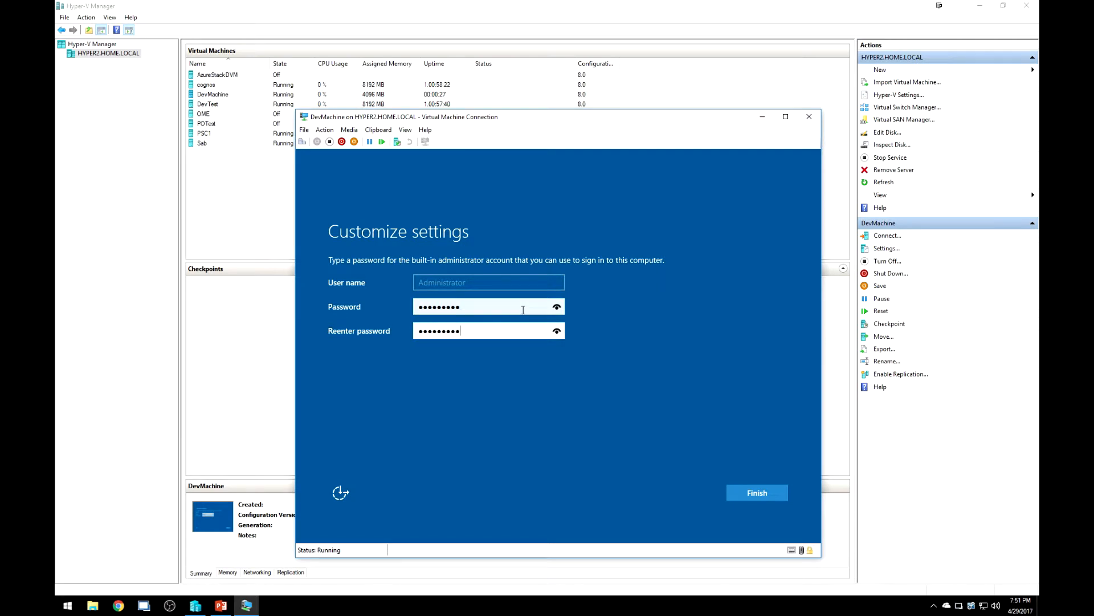
{"action": "key", "text": "Return"}
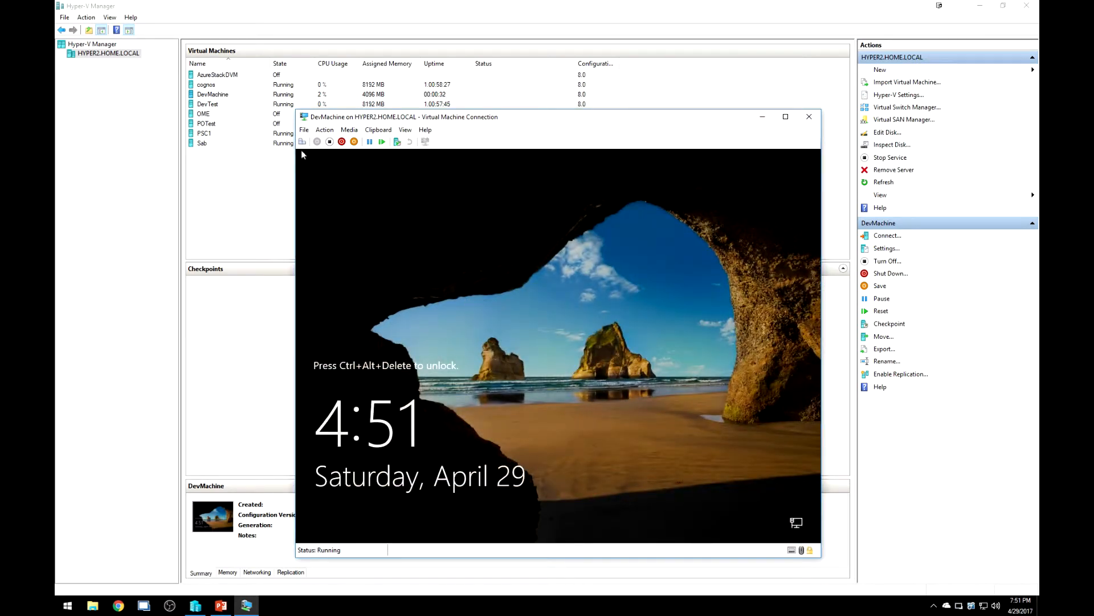
Send Ctrl+Alt+Delete and sign in as Administrator with the password.
{"action": "left_click", "coordinate": [302, 141]}
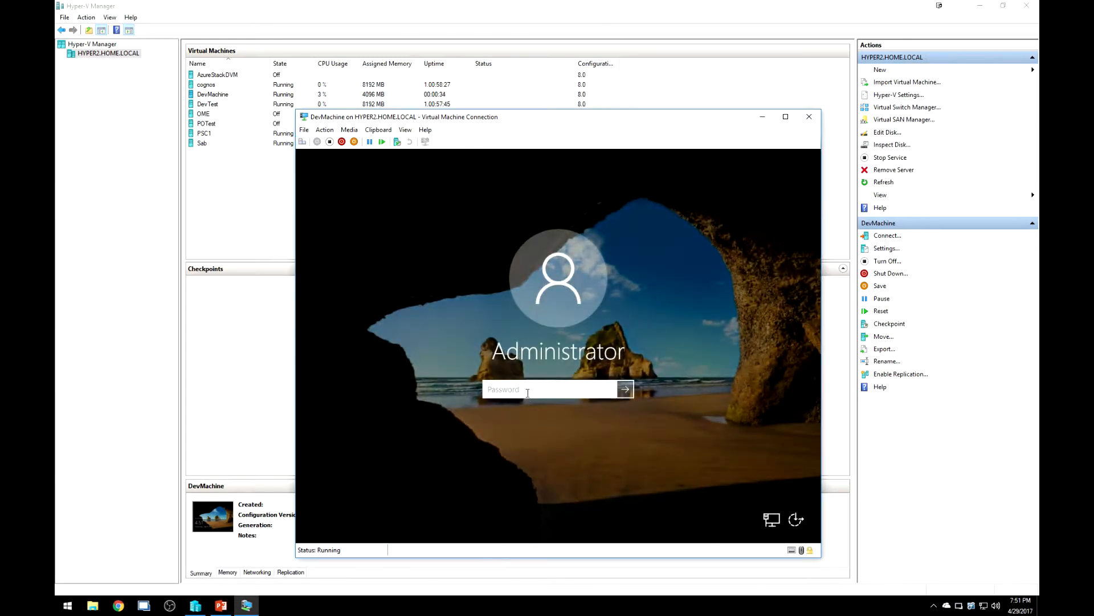
{"action": "type", "text": "•••••••••"}
{"action": "key", "text": "Return"}
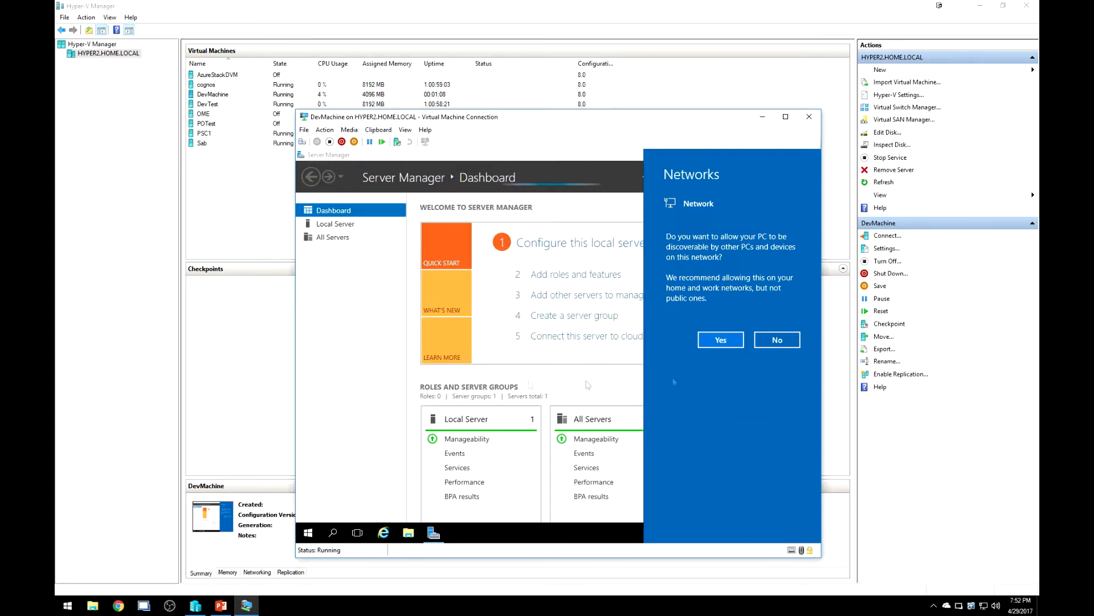
Decline network discovery, disable Server Manager at logon, and pin it to the taskbar.
{"action": "left_click", "coordinate": [779, 340]}
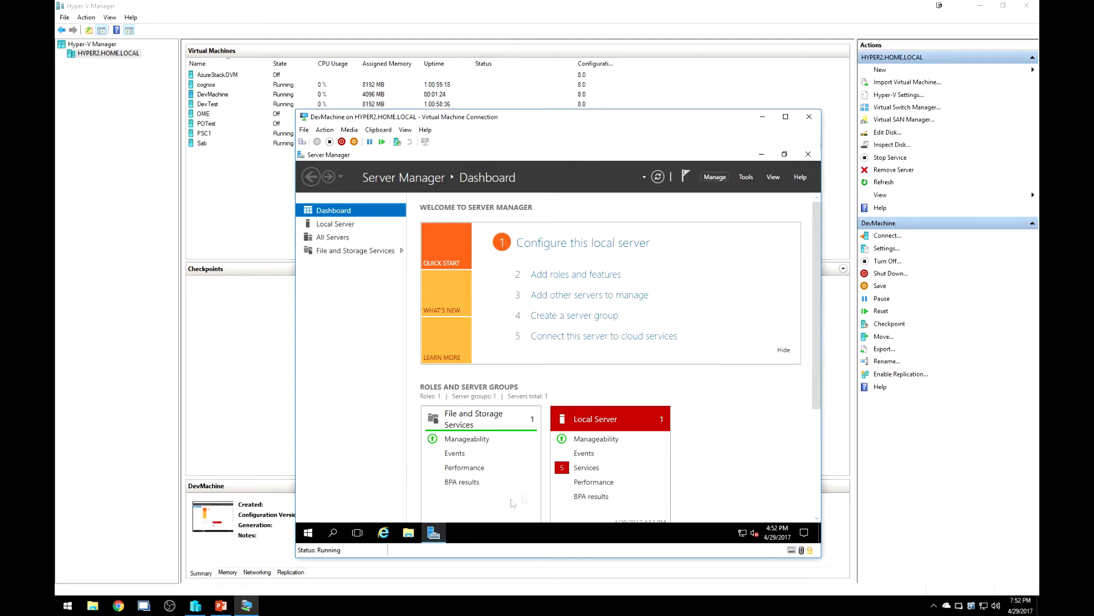
{"action": "mouse_move", "coordinate": [437, 530]}
{"action": "left_click", "coordinate": [715, 177]}
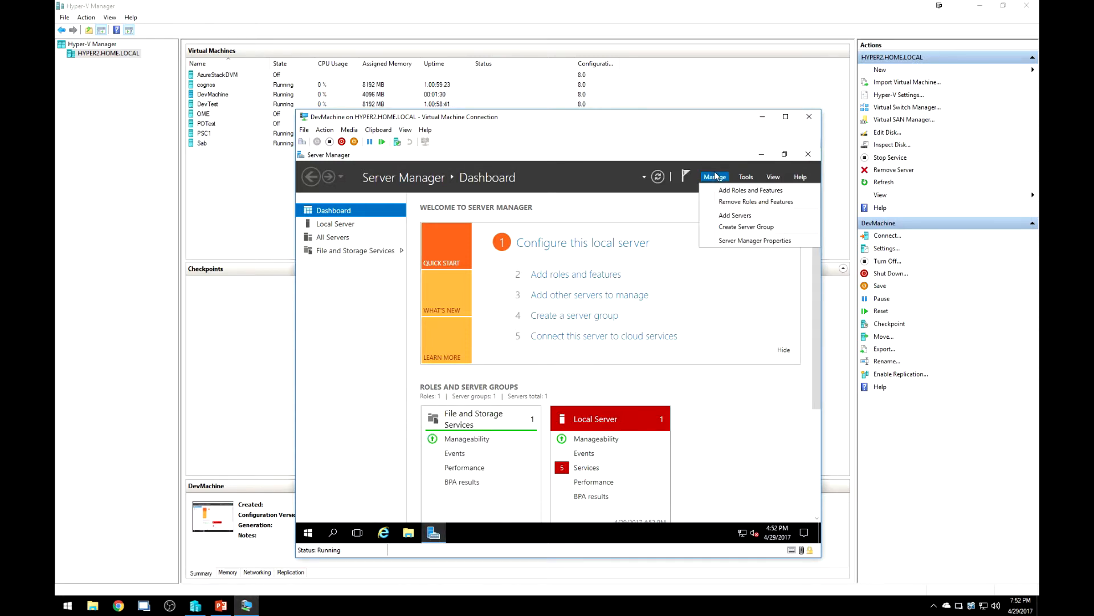
{"action": "left_click", "coordinate": [731, 244]}
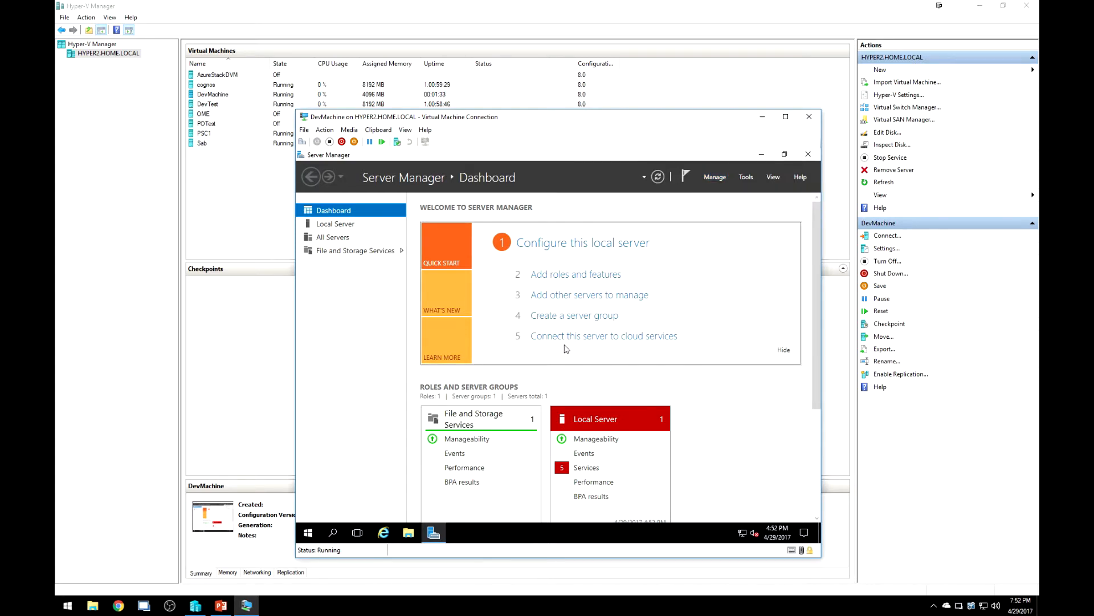
{"action": "left_click", "coordinate": [442, 359]}
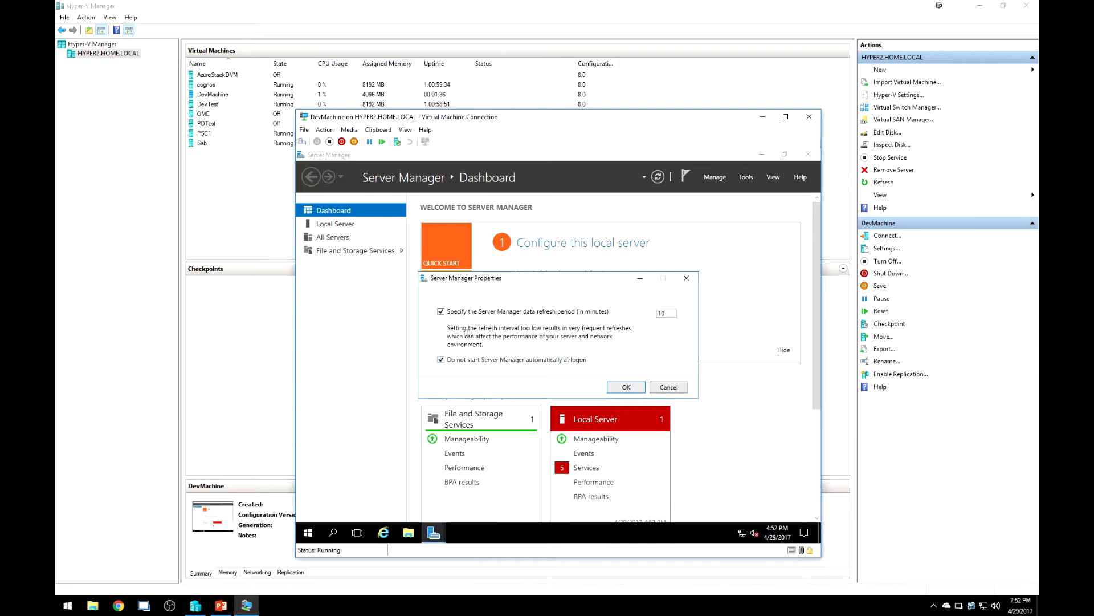
{"action": "left_click", "coordinate": [625, 387]}
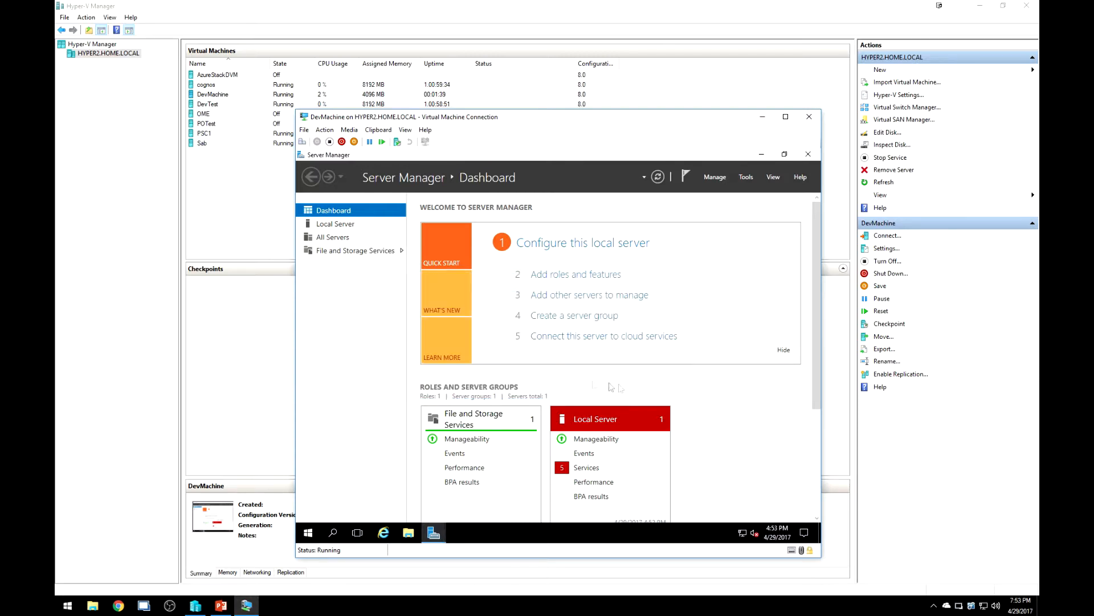
{"action": "right_click", "coordinate": [434, 532]}
{"action": "left_click", "coordinate": [401, 494]}
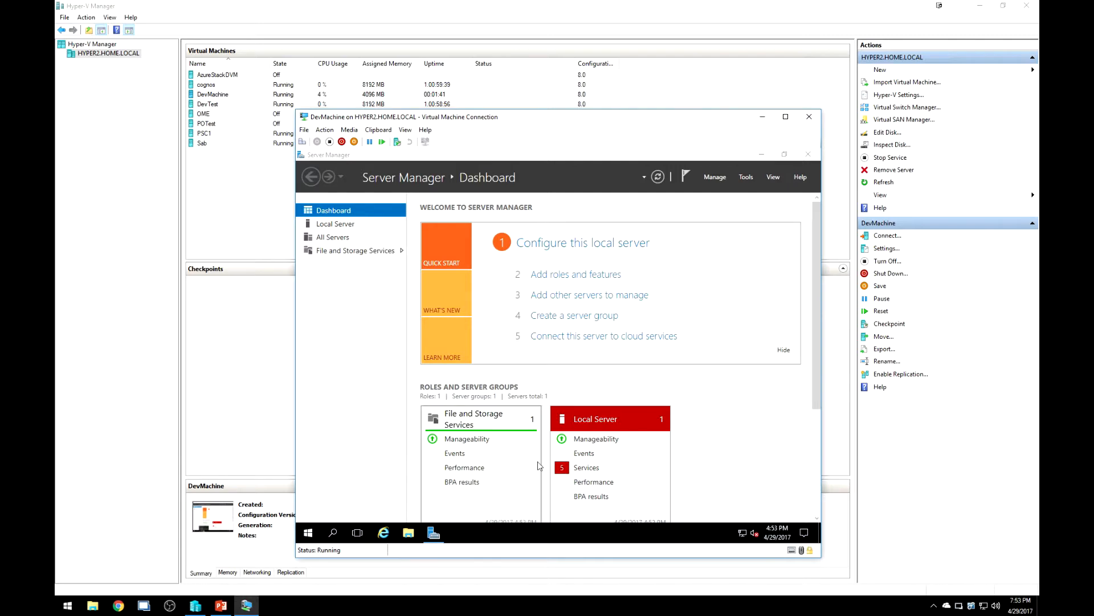
Enable remote connections to this computer from Local Server, accepting the firewall notice.
{"action": "left_click", "coordinate": [341, 224]}
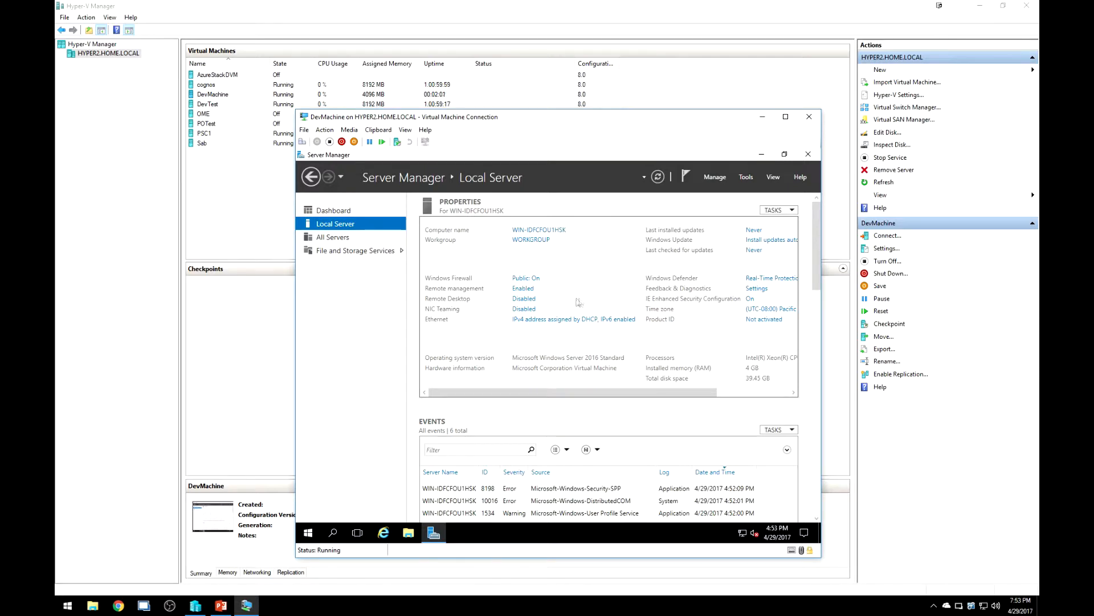
{"action": "left_click", "coordinate": [530, 300]}
{"action": "left_click", "coordinate": [400, 360]}
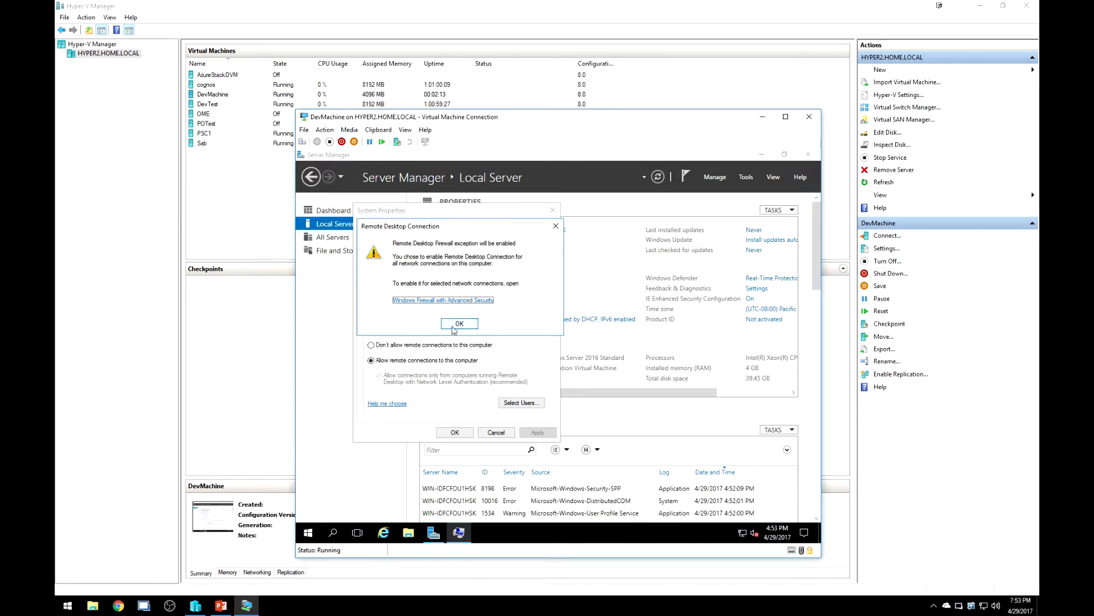
{"action": "left_click", "coordinate": [461, 325]}
{"action": "left_click", "coordinate": [457, 436]}
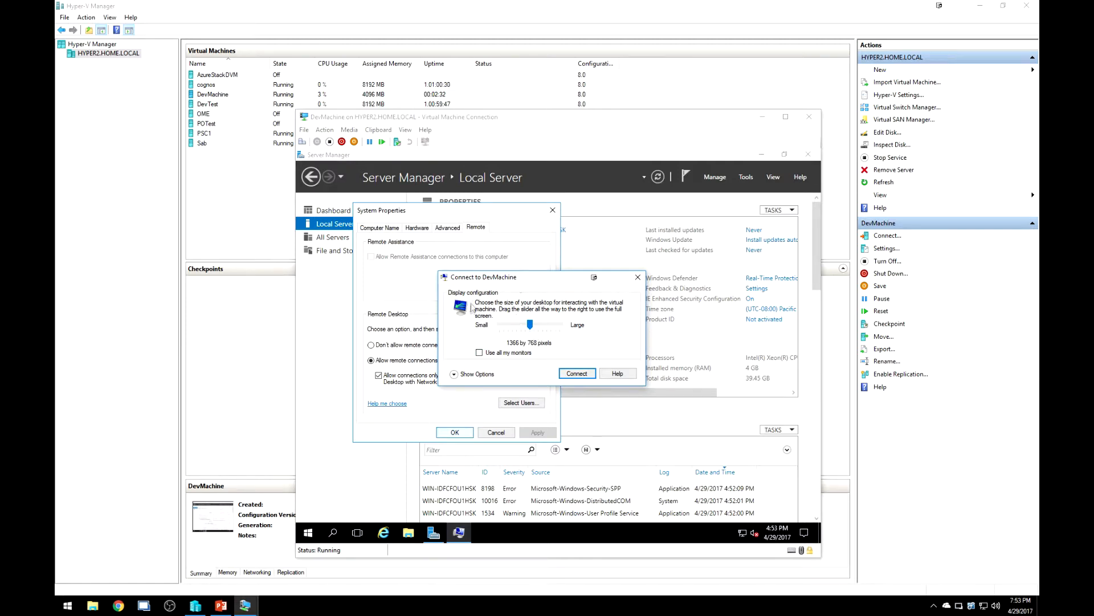
Save connection settings for future use and set the display to Full Screen.
{"action": "left_click", "coordinate": [470, 374]}
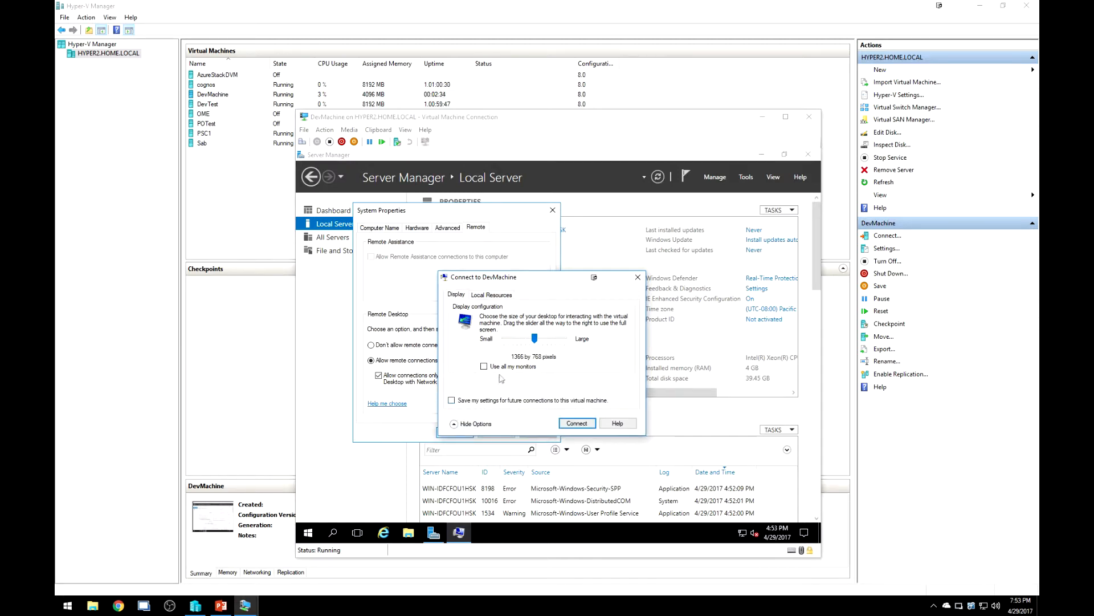
{"action": "left_click", "coordinate": [488, 403]}
{"action": "left_click_drag", "start_coordinate": [536, 341], "coordinate": [586, 339]}
Reconnect to DevMachine, sign in as Administrator, and confirm remote connections are allowed.
{"action": "left_click", "coordinate": [575, 423]}
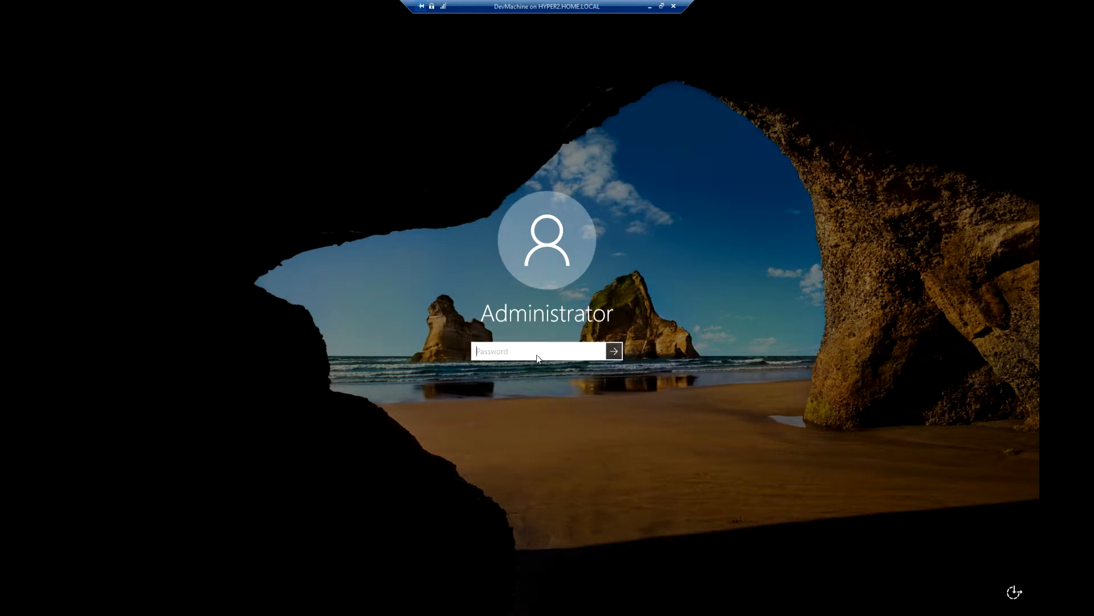
{"action": "type", "text": "•••••••••"}
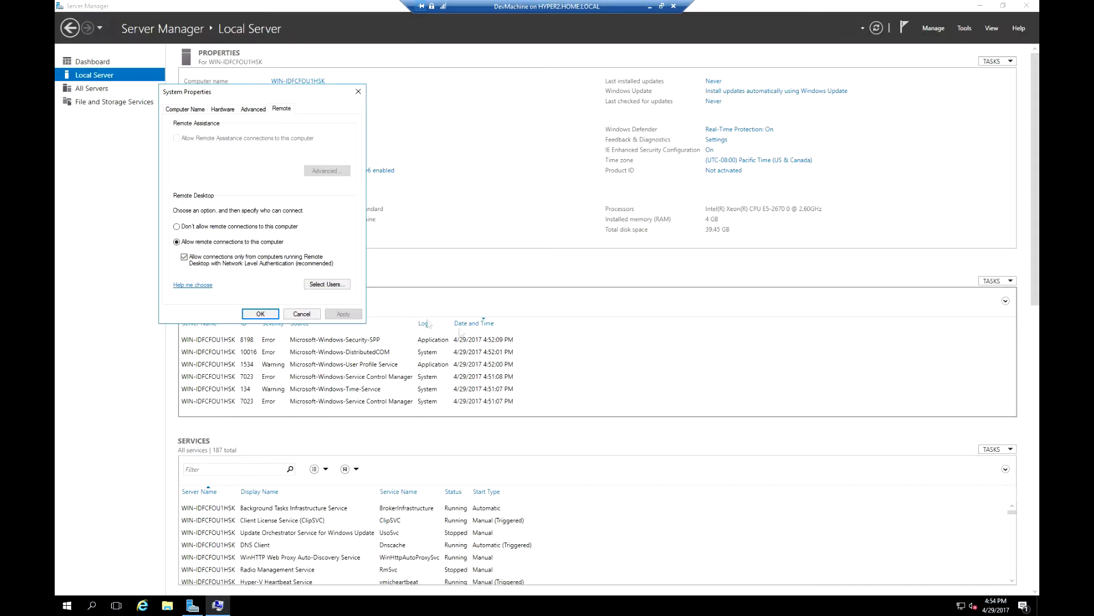
{"action": "left_click", "coordinate": [251, 315]}
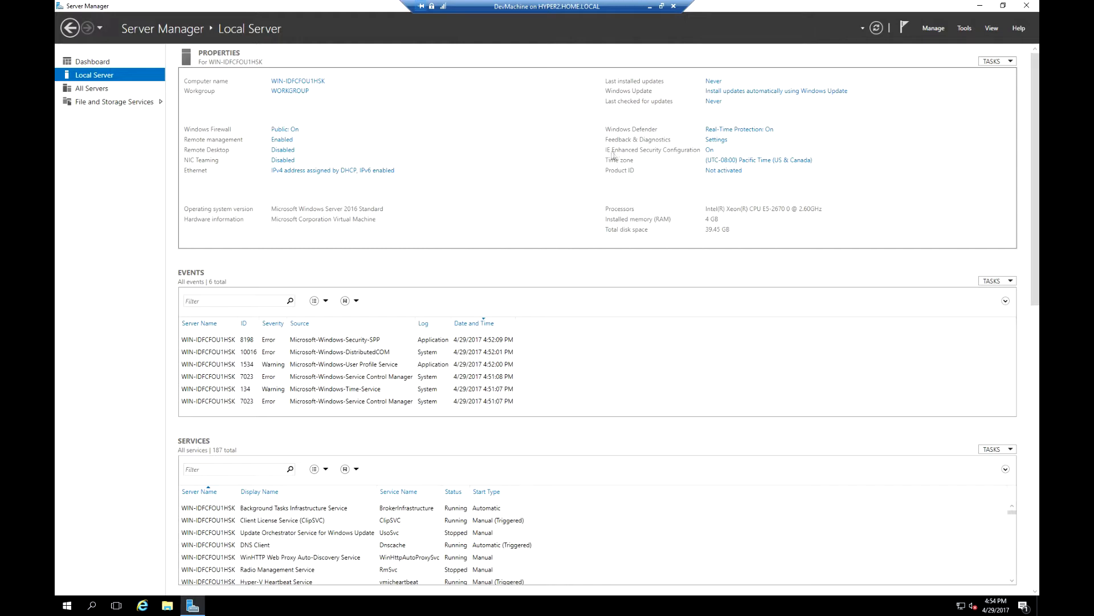
Set IE Enhanced Security Configuration to Off for Administrators and Users.
{"action": "left_click", "coordinate": [710, 150]}
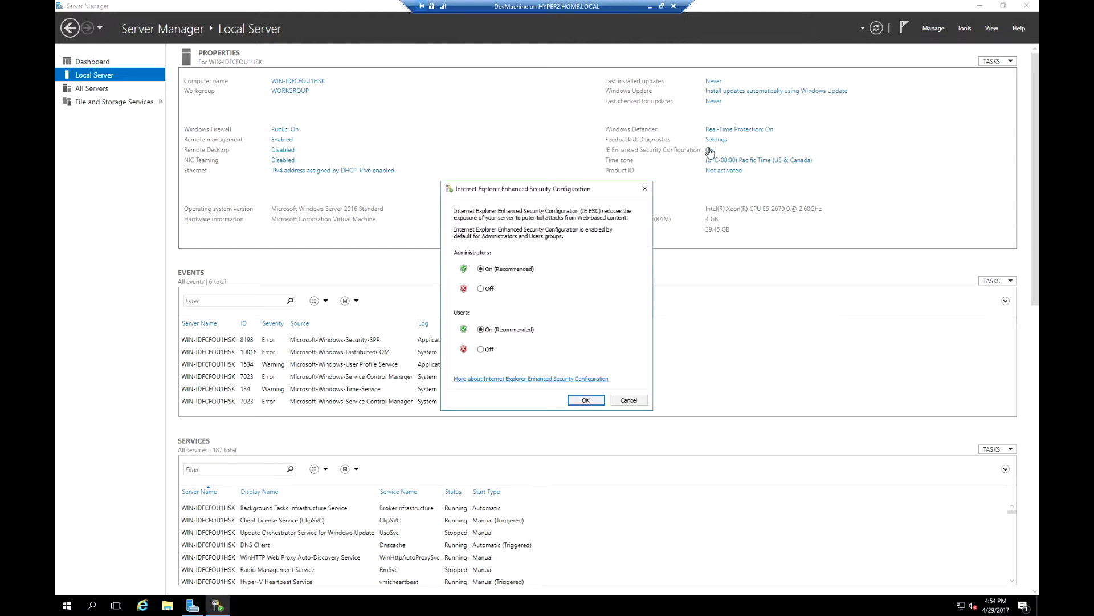
{"action": "left_click", "coordinate": [487, 291]}
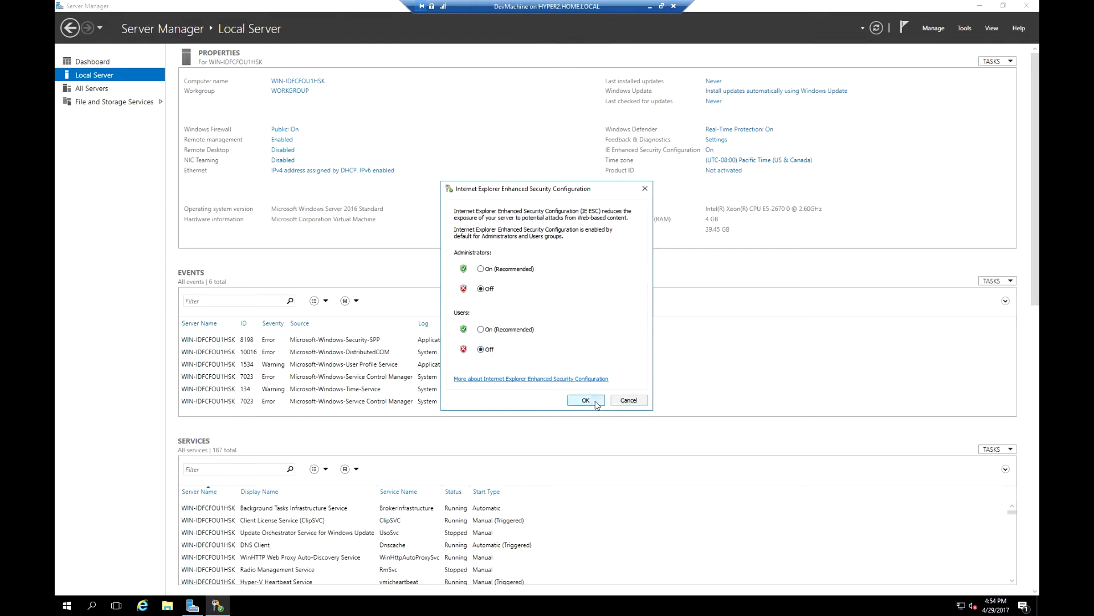
{"action": "left_click", "coordinate": [586, 400]}
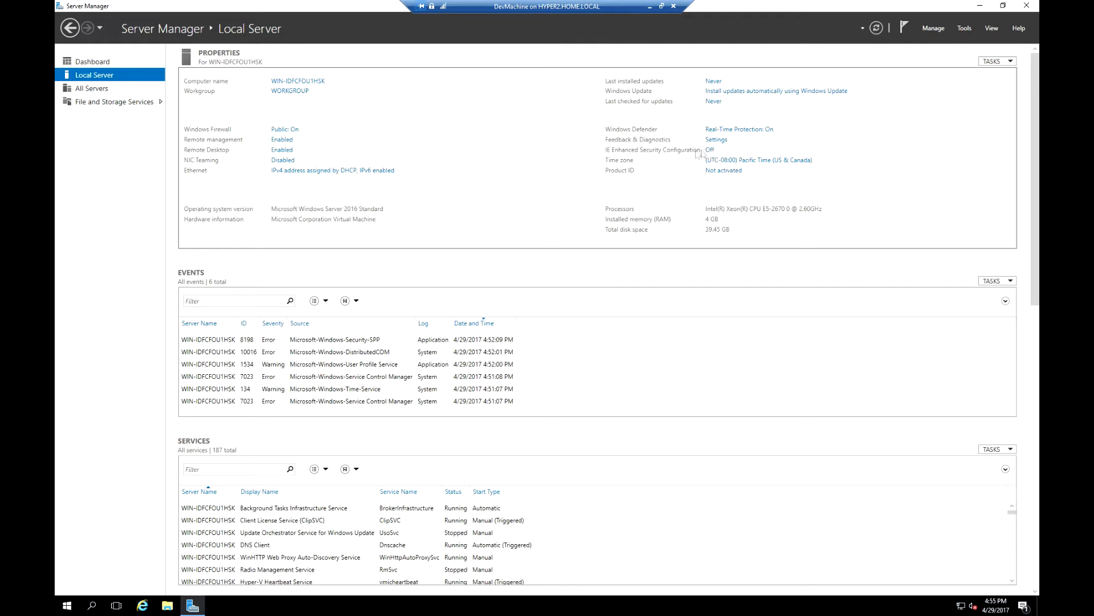
Change the time zone to (UTC-05:00) Eastern Time (US & Canada).
{"action": "left_click", "coordinate": [776, 163]}
{"action": "left_click", "coordinate": [357, 214]}
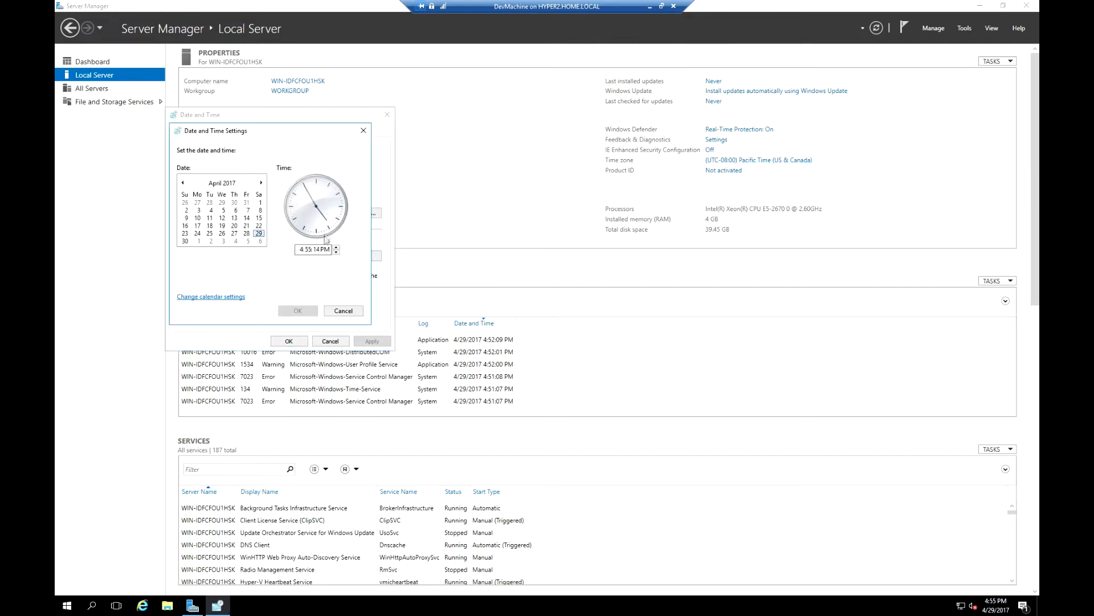
{"action": "left_click", "coordinate": [343, 310]}
{"action": "left_click", "coordinate": [339, 256]}
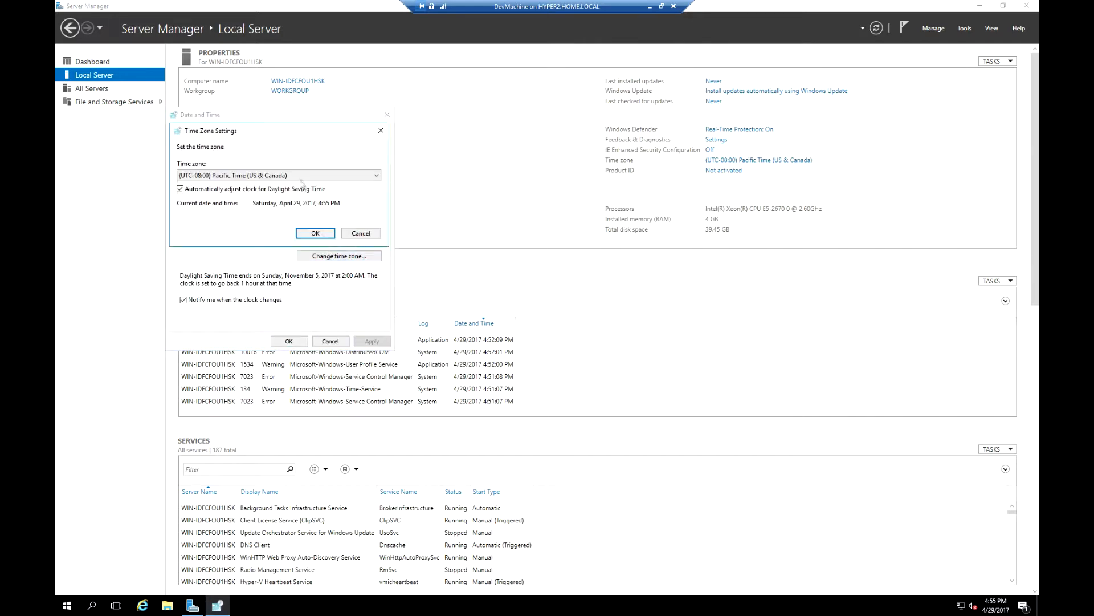
{"action": "left_click", "coordinate": [303, 175]}
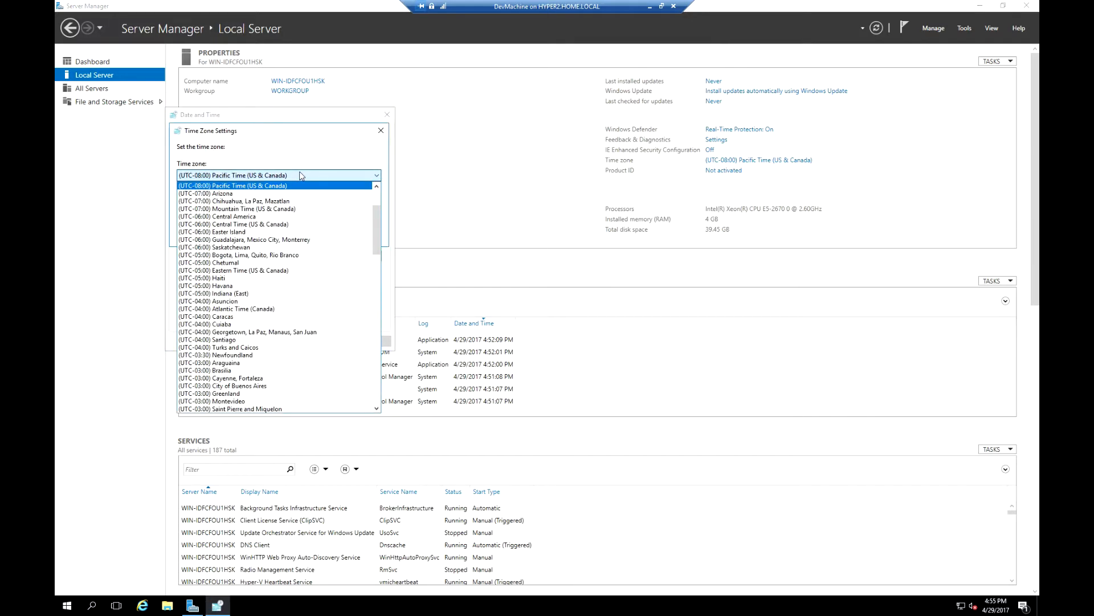
{"action": "left_click", "coordinate": [259, 270]}
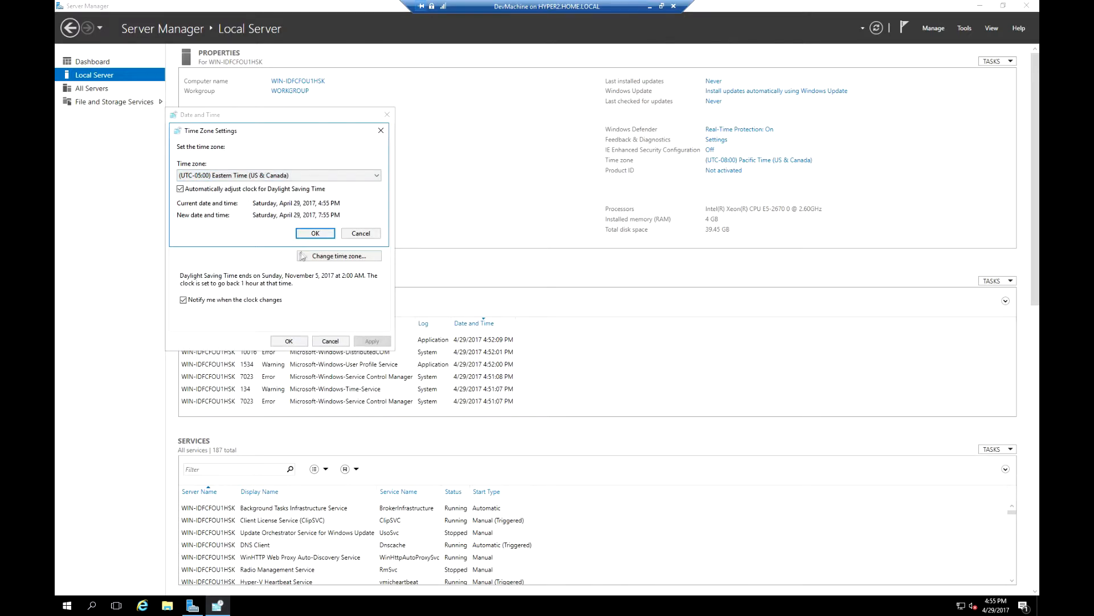
{"action": "left_click", "coordinate": [311, 234]}
{"action": "left_click", "coordinate": [290, 341]}
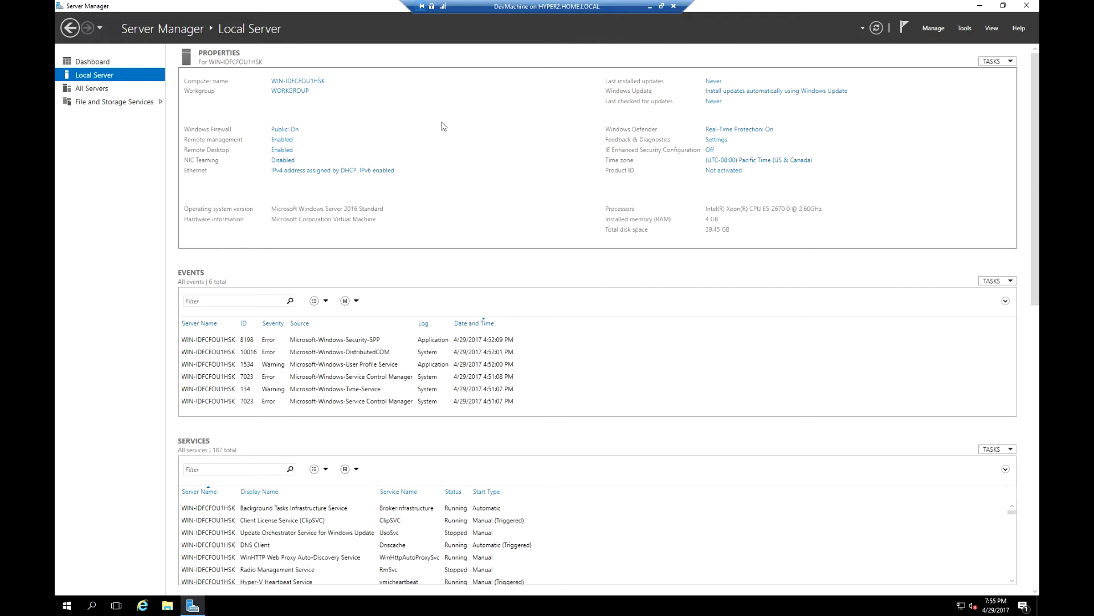
Rename the computer to DevMachine, set domain home.local, and dismiss the contact error.
{"action": "left_click", "coordinate": [295, 92]}
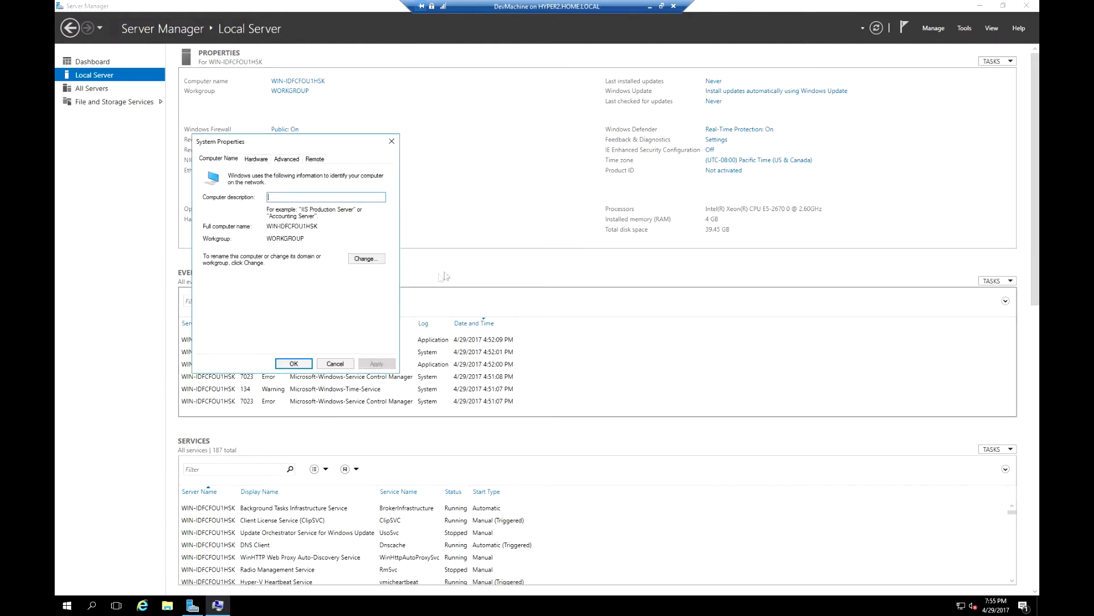
{"action": "left_click", "coordinate": [365, 260]}
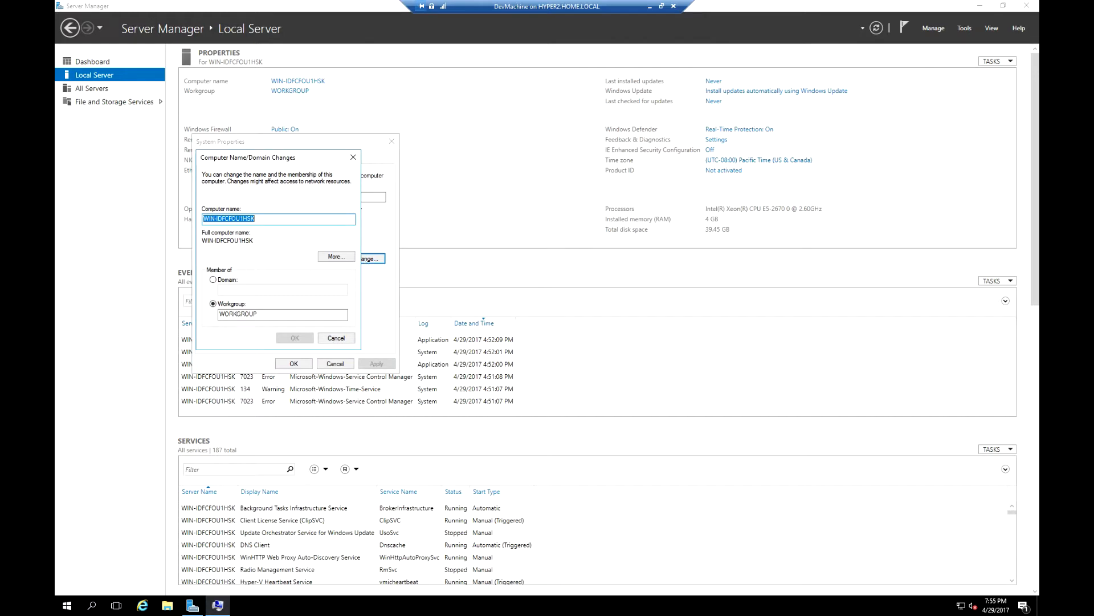
{"action": "type", "text": "DevMachine"}
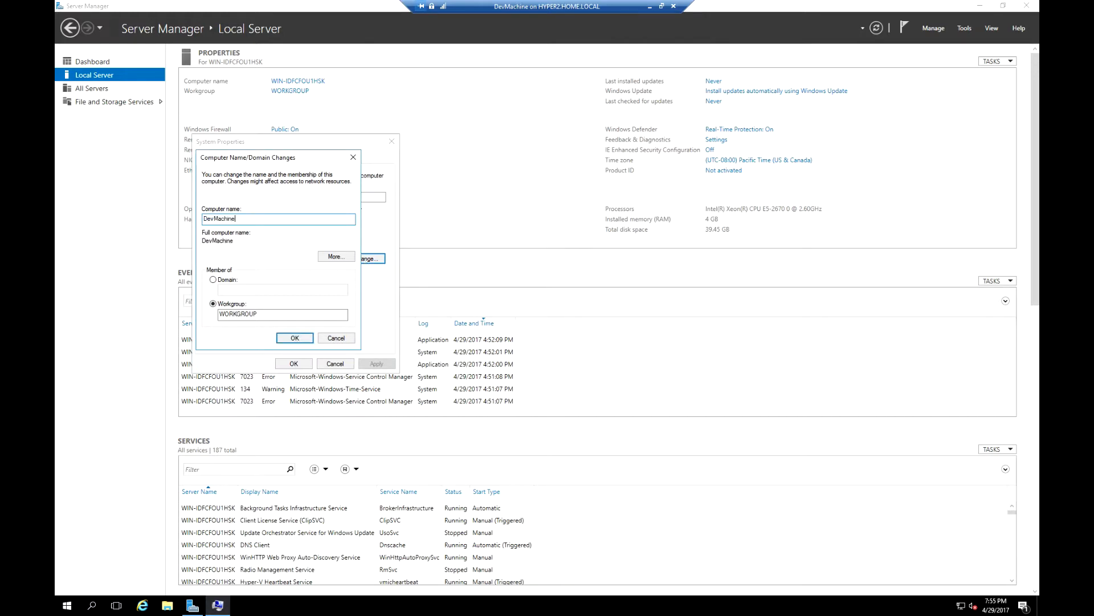
{"action": "left_click", "coordinate": [222, 279]}
{"action": "left_click", "coordinate": [246, 291]}
{"action": "type", "text": "home.local"}
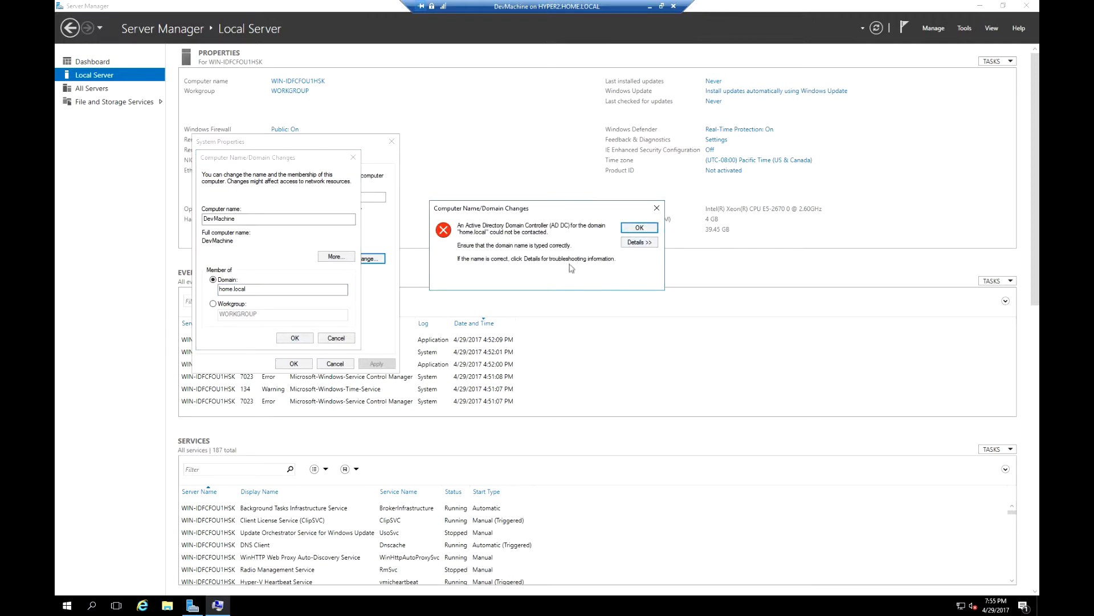
{"action": "left_click", "coordinate": [639, 228]}
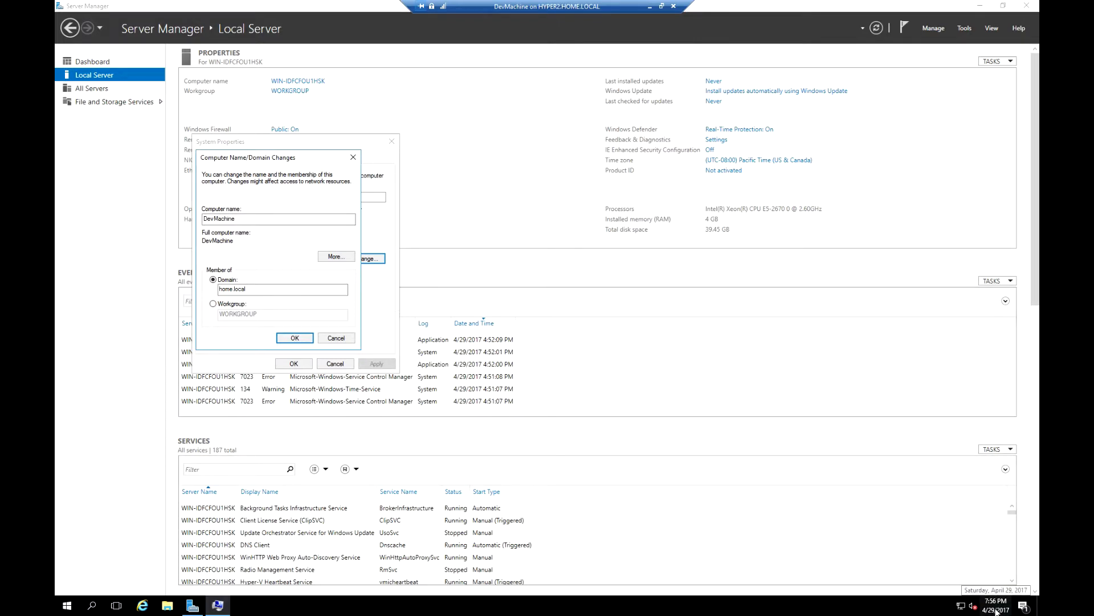
Manually set the Ethernet adapter's IPv4 preferred DNS server to a 192.168.1.x address.
{"action": "right_click", "coordinate": [961, 605]}
{"action": "left_click", "coordinate": [945, 599]}
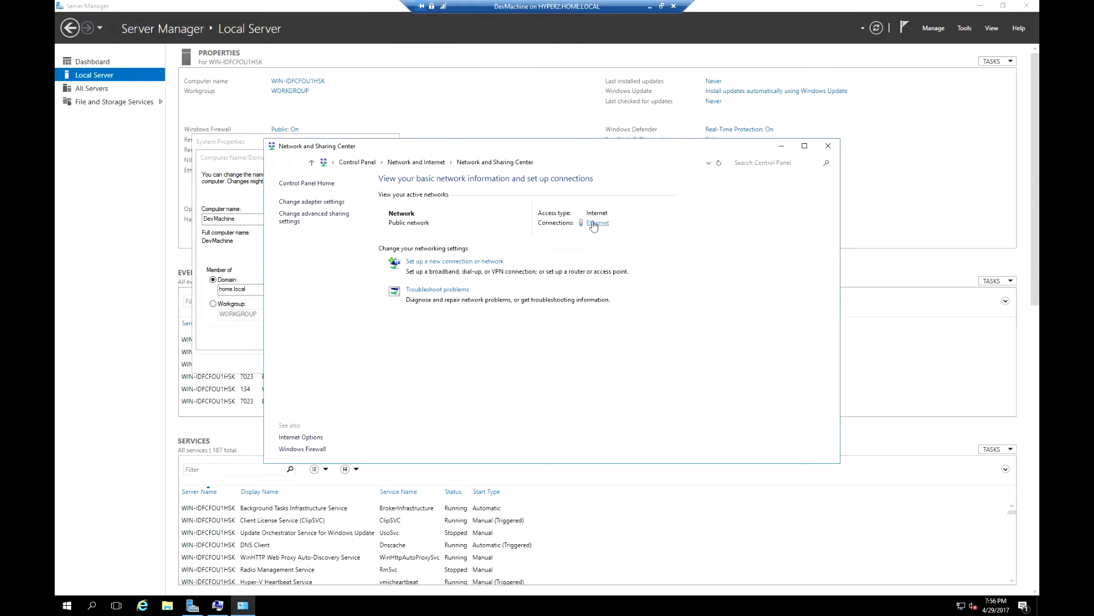
{"action": "left_click", "coordinate": [597, 223]}
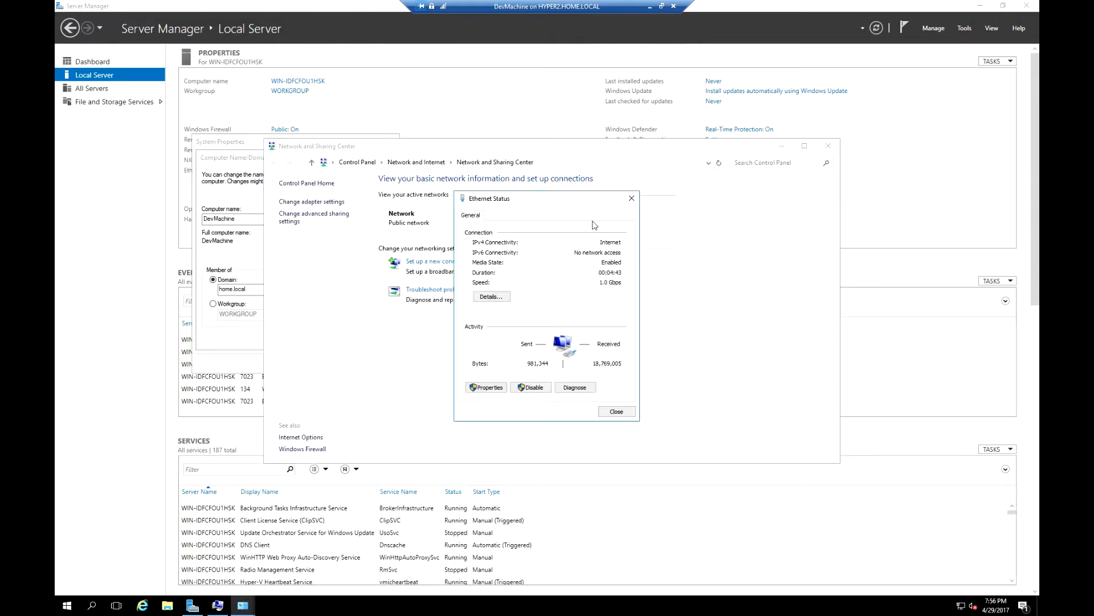
{"action": "left_click", "coordinate": [487, 391]}
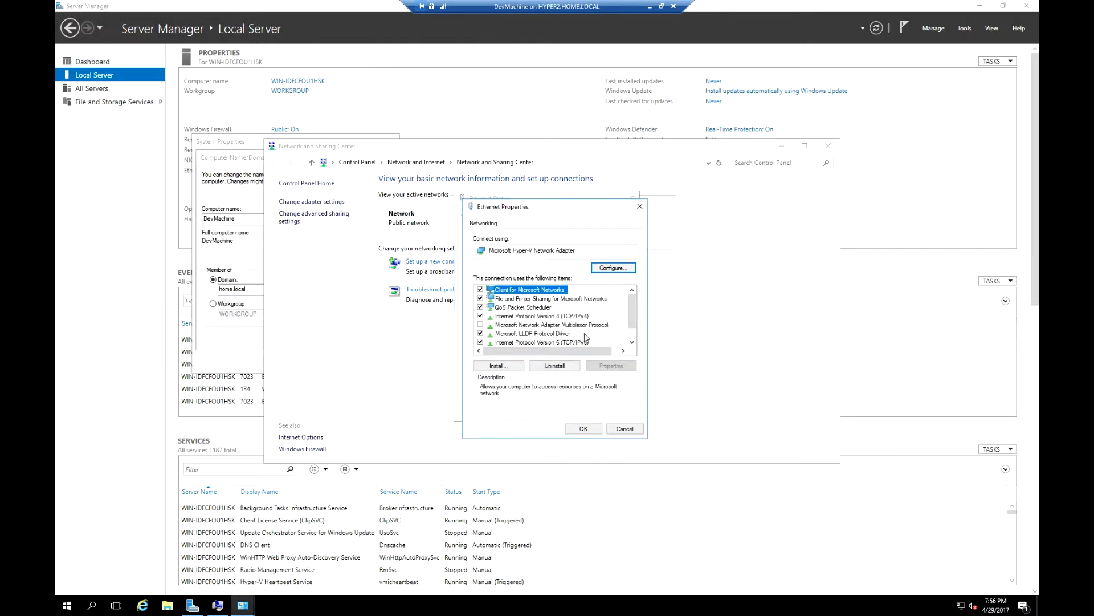
{"action": "double_click", "coordinate": [568, 317]}
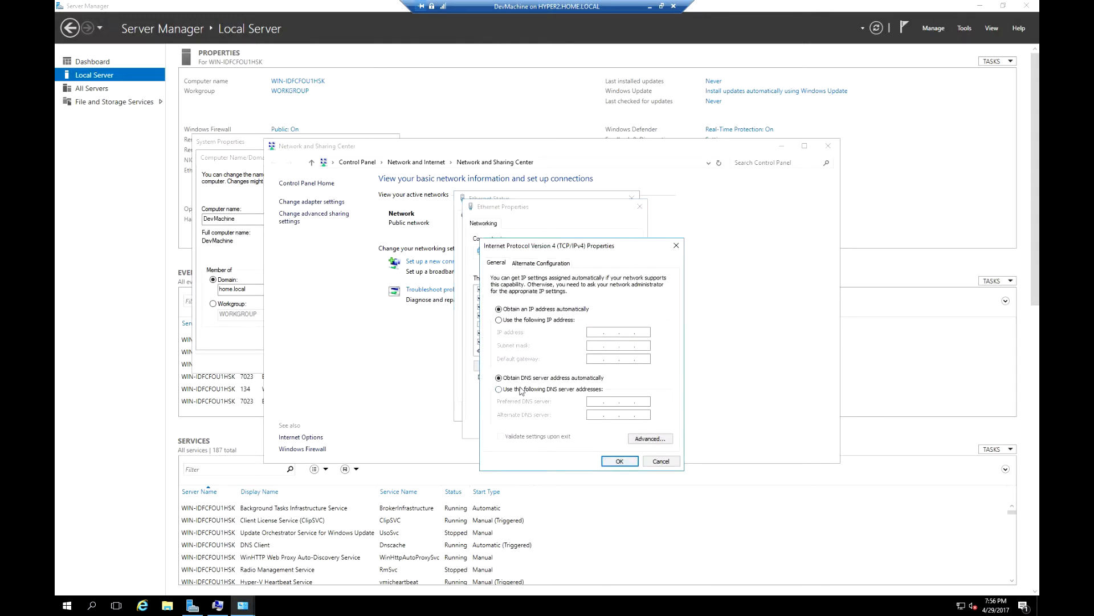
{"action": "left_click", "coordinate": [520, 389]}
{"action": "left_click", "coordinate": [597, 401]}
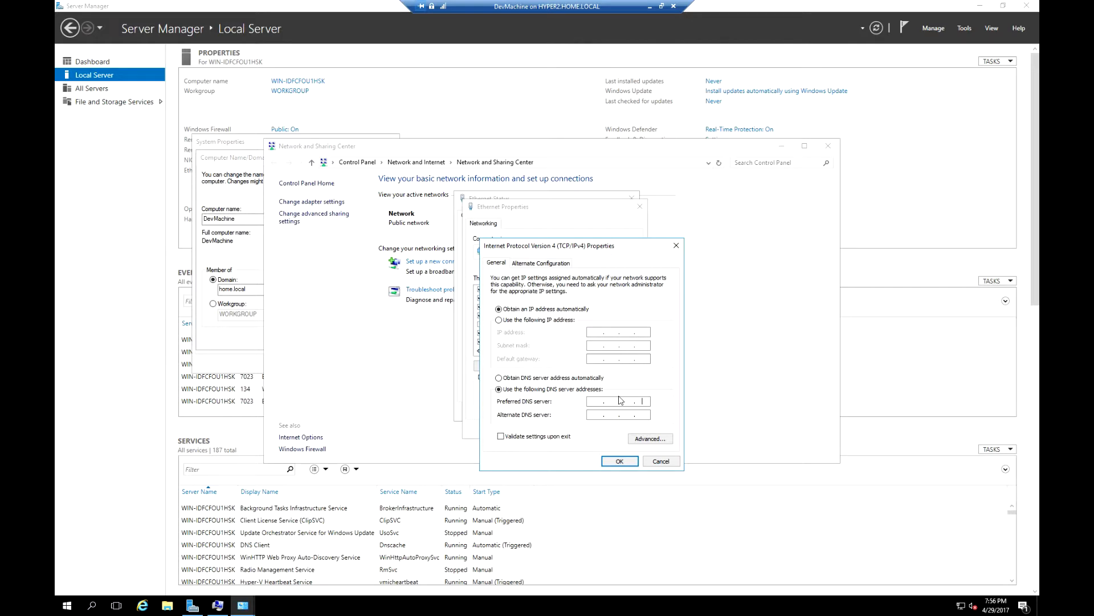
{"action": "type", "text": "19"}
{"action": "left_click", "coordinate": [620, 460]}
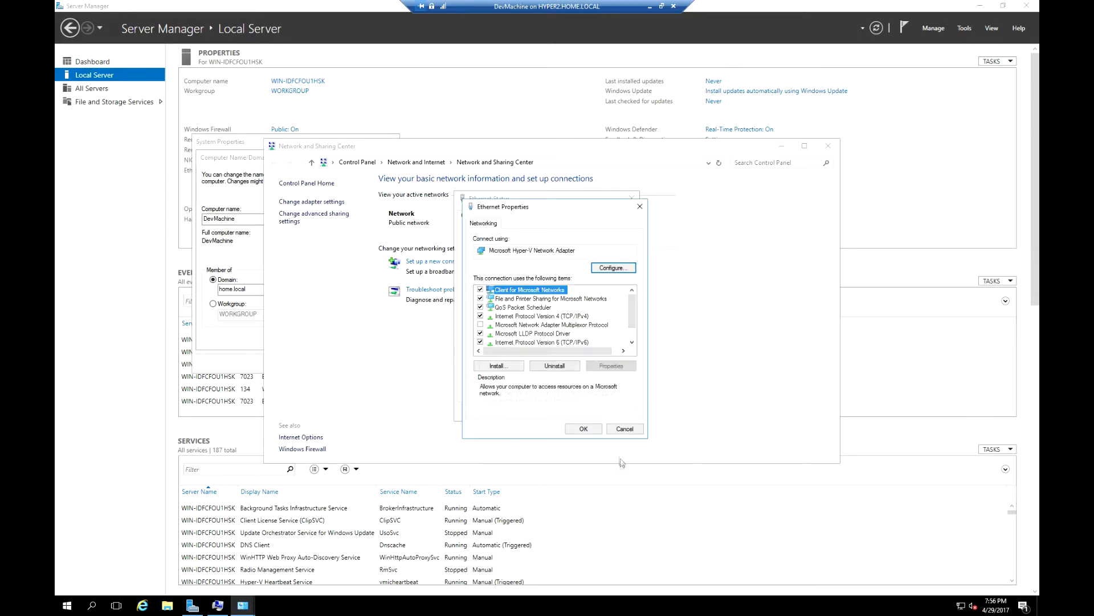
Save the adapter properties and close the Ethernet status and Network and Sharing Center windows.
{"action": "left_click", "coordinate": [582, 430]}
{"action": "left_click", "coordinate": [615, 411]}
{"action": "left_click", "coordinate": [215, 344]}
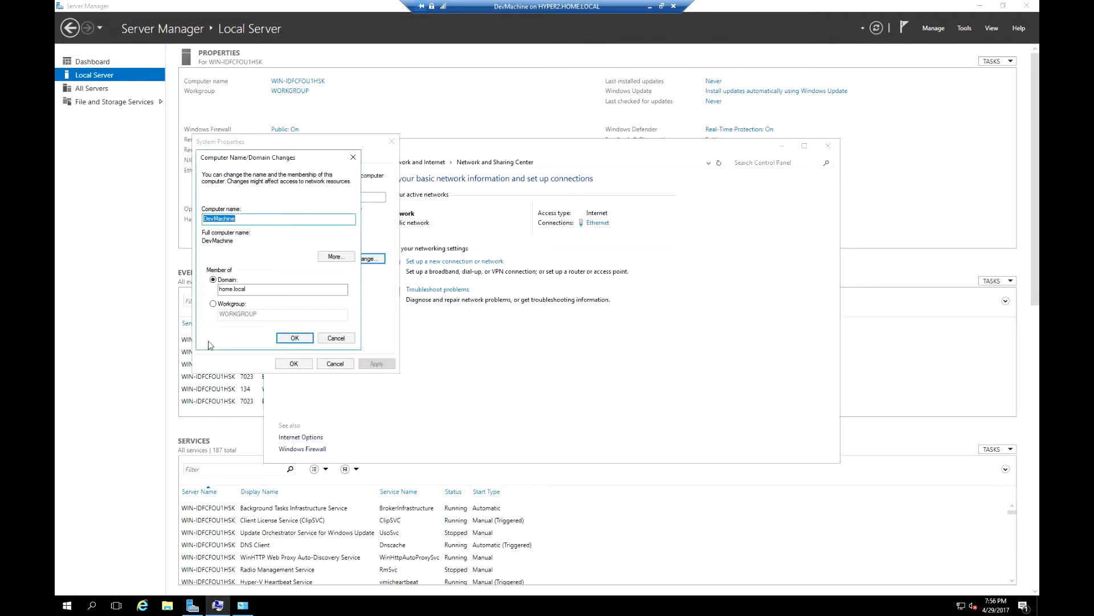
{"action": "left_click", "coordinate": [292, 338]}
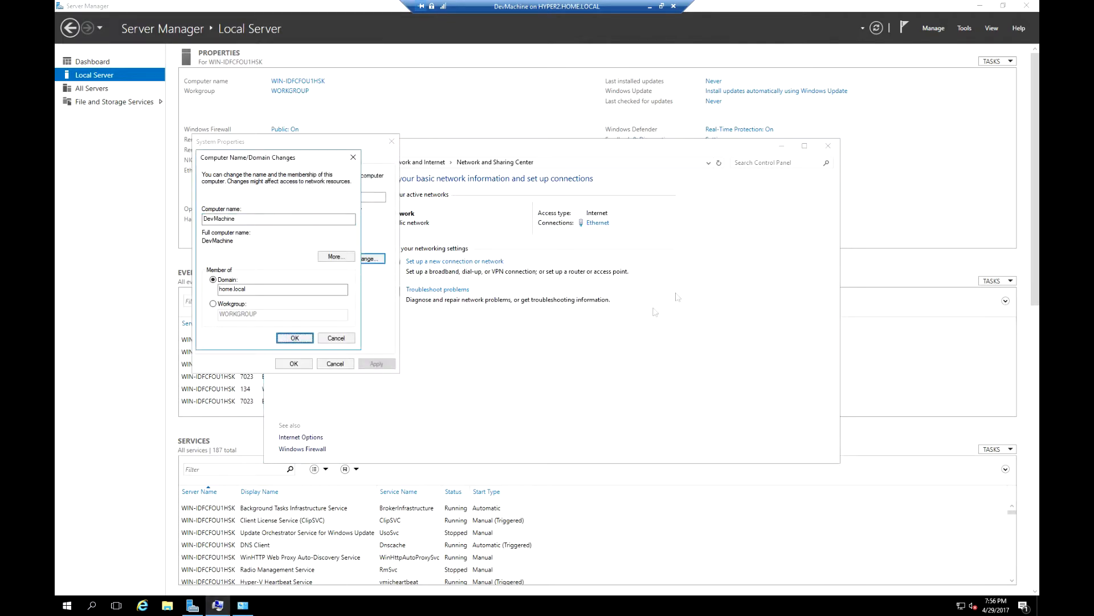
{"action": "left_click", "coordinate": [828, 145]}
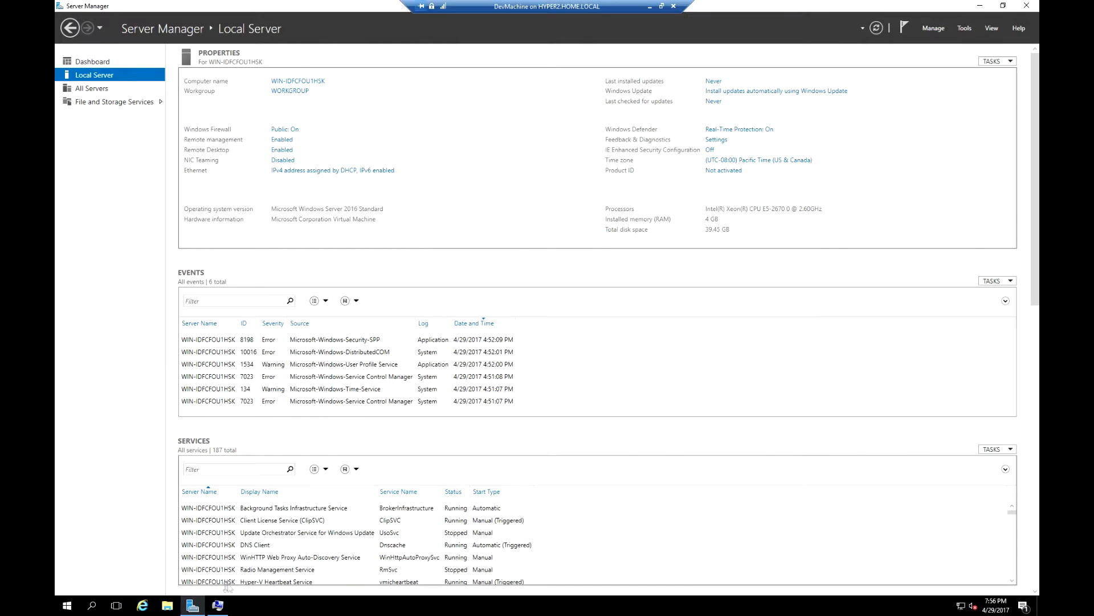
Join home.local with the domain administrator credentials, then dismiss the welcome and restart notices.
{"action": "left_click", "coordinate": [192, 606]}
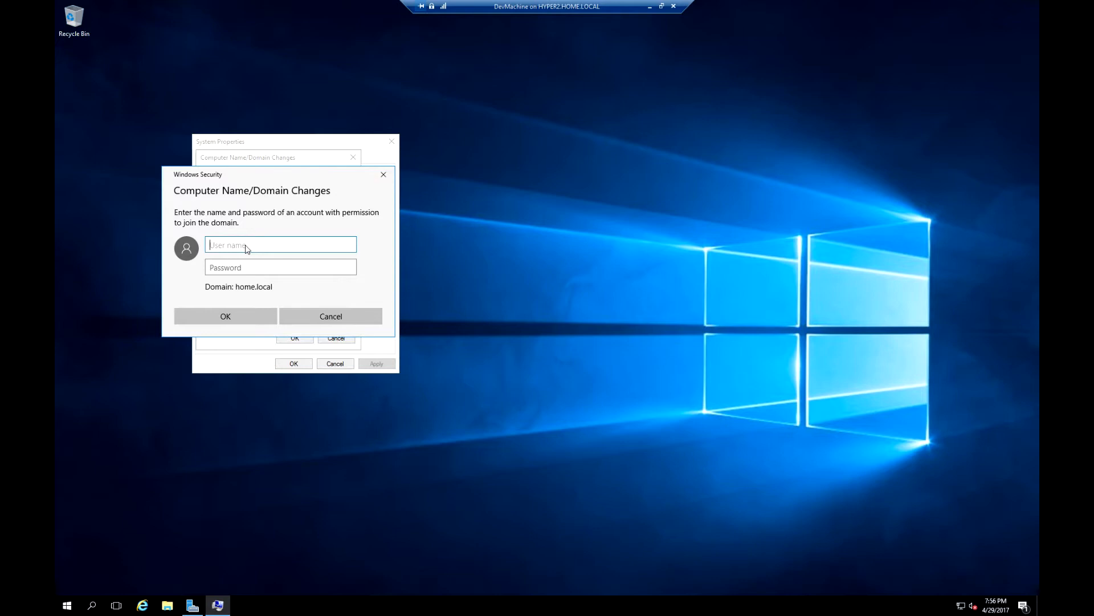
{"action": "type", "text": "administrator"}
{"action": "key", "text": "Tab"}
{"action": "type", "text": "••••••••"}
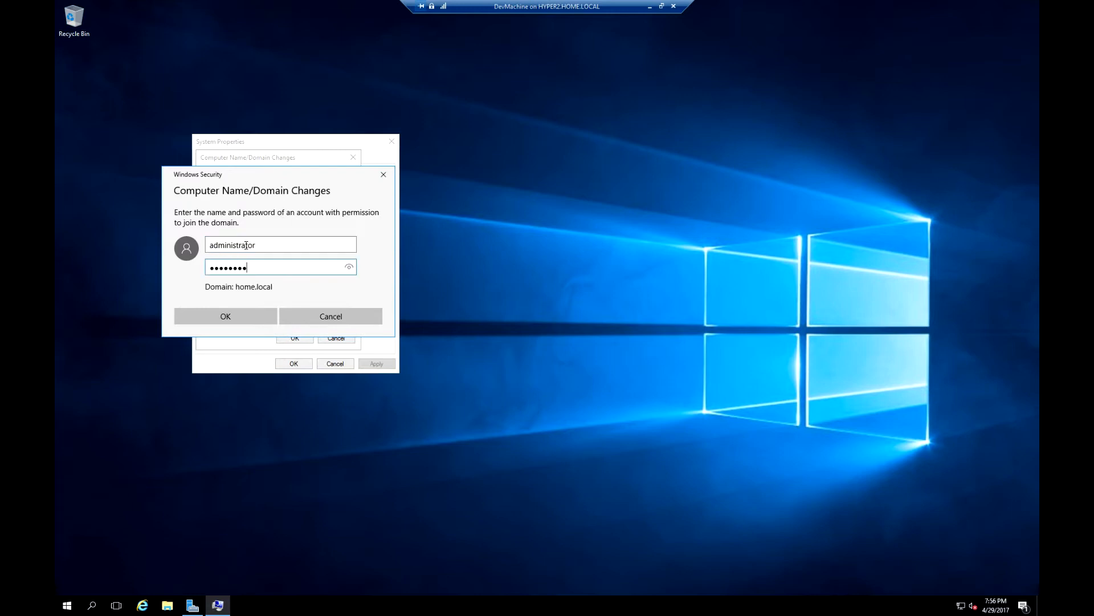
{"action": "key", "text": "Return"}
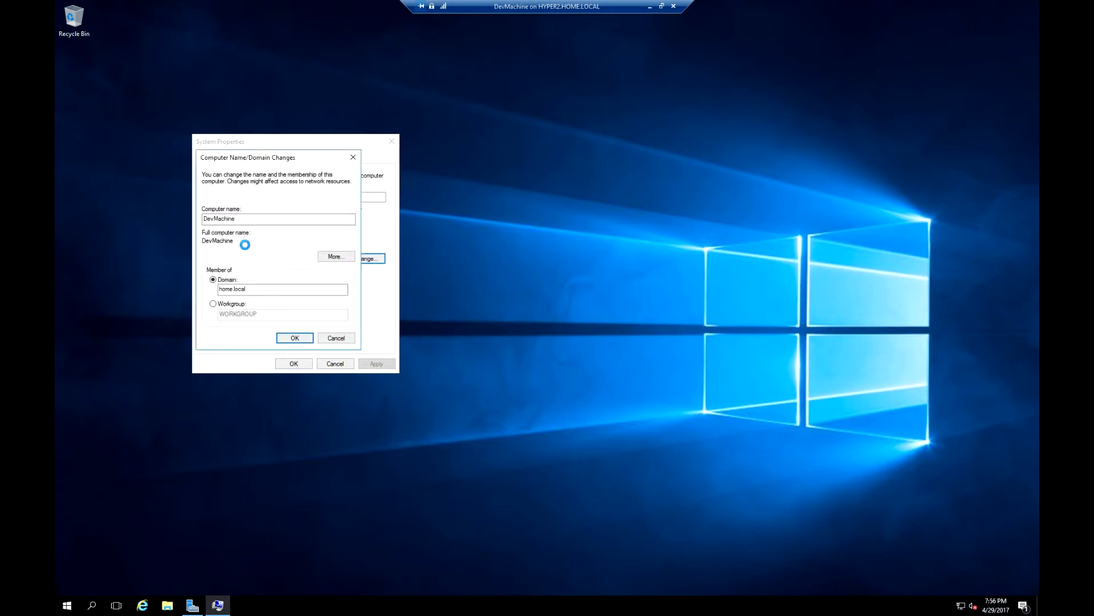
{"action": "left_click", "coordinate": [605, 342]}
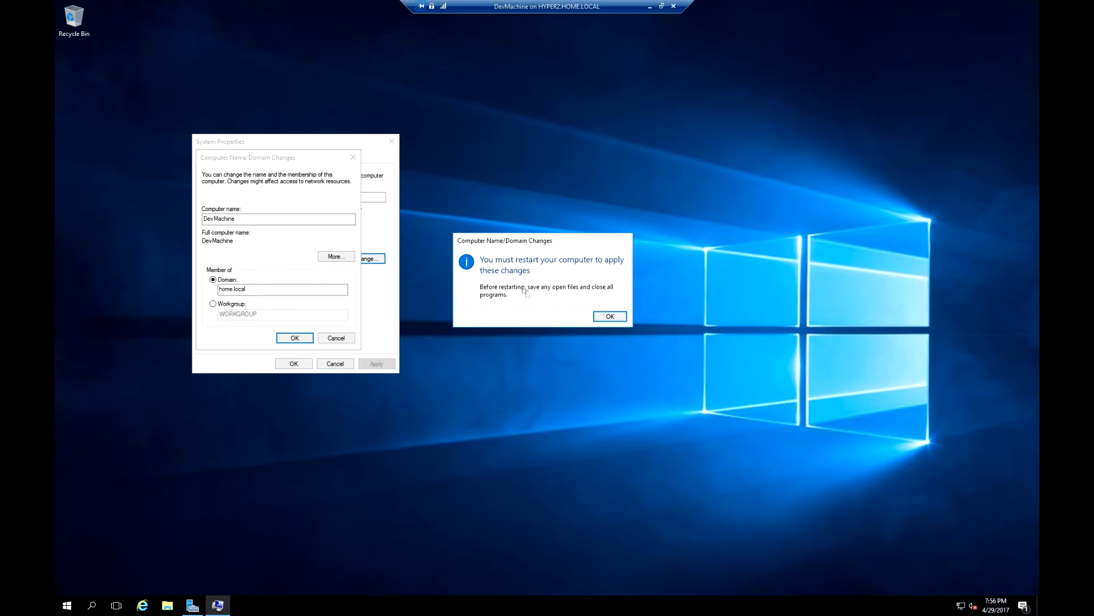
{"action": "left_click", "coordinate": [618, 319]}
{"action": "left_click", "coordinate": [294, 363]}
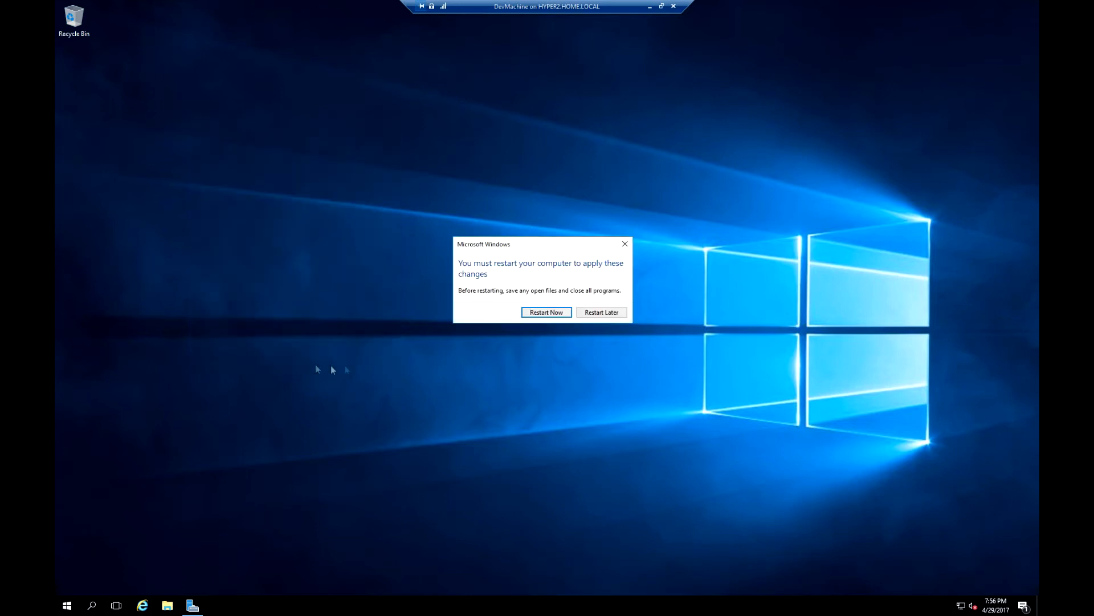
Restart DevMachine now and sign back in as Administrator in the full-screen console.
{"action": "left_click", "coordinate": [546, 313]}
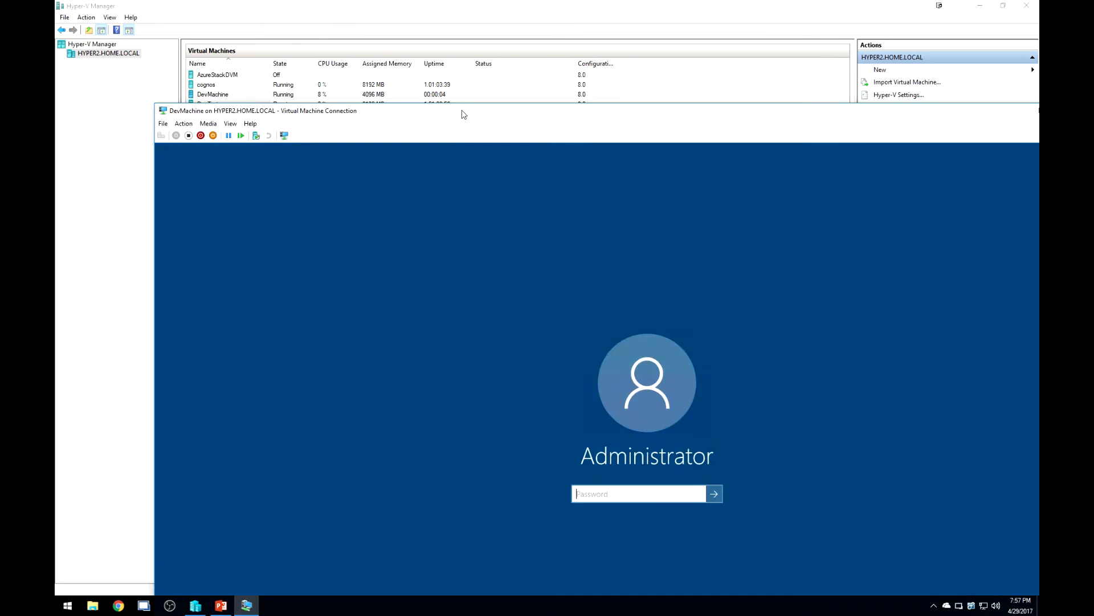
{"action": "double_click", "coordinate": [464, 113]}
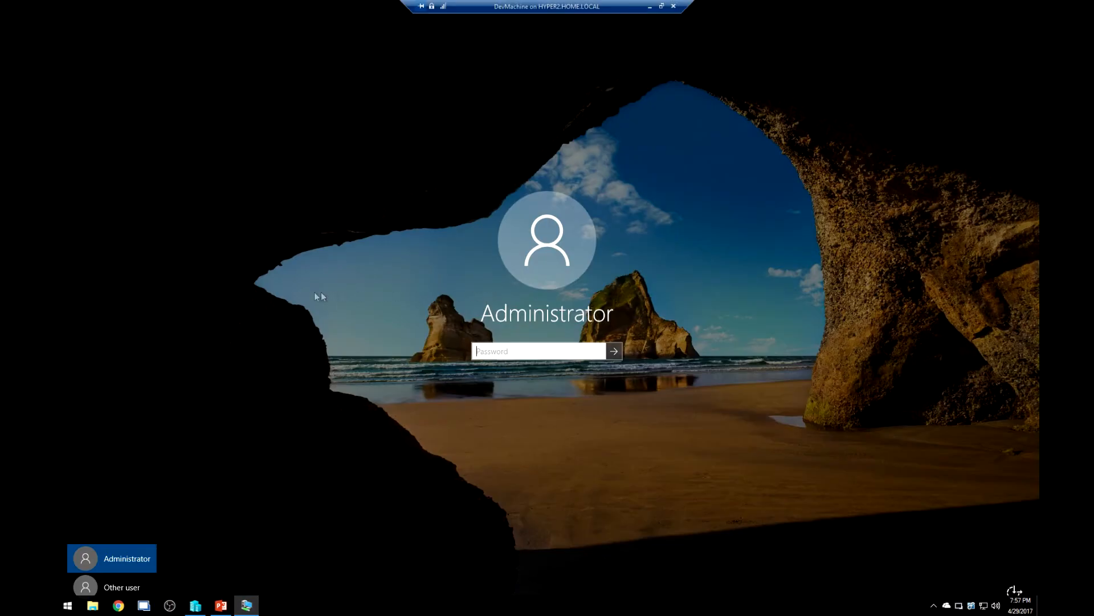
{"action": "left_click", "coordinate": [118, 584]}
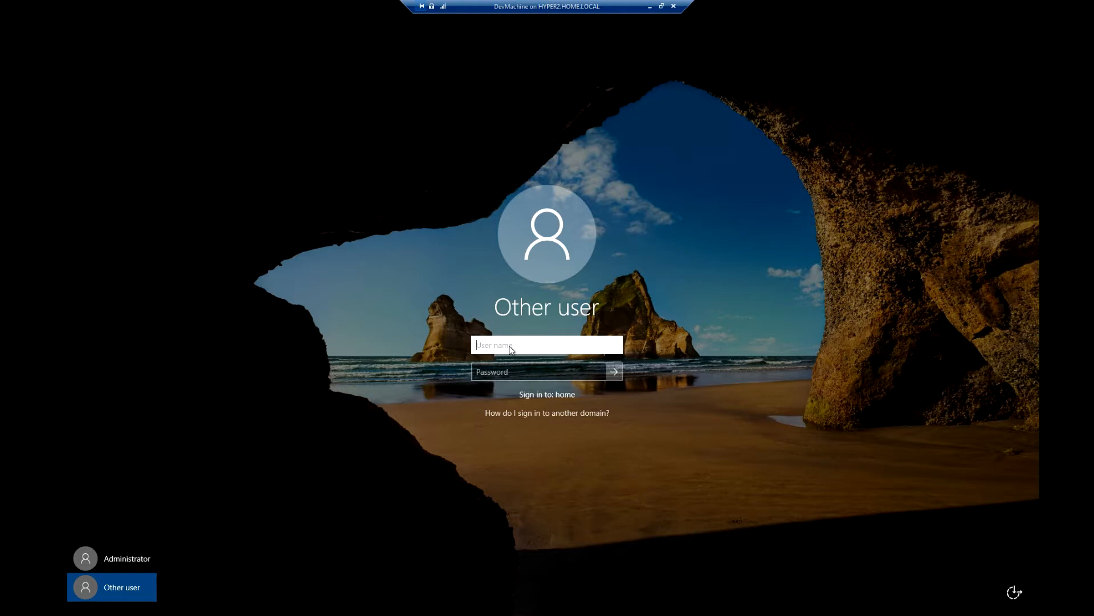
{"action": "left_click", "coordinate": [110, 561]}
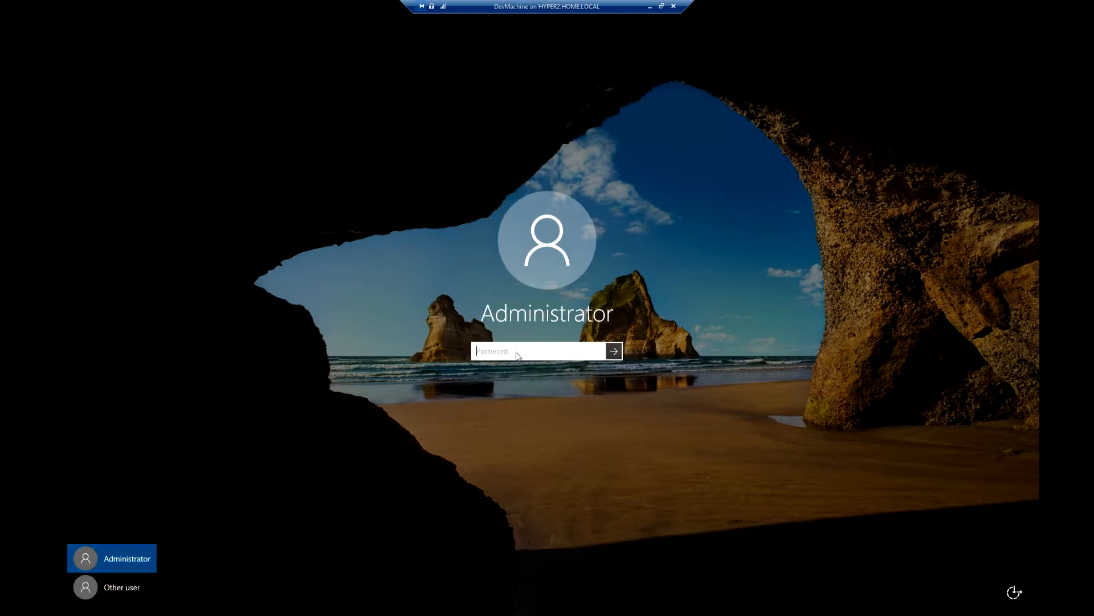
{"action": "type", "text": "••••••••"}
{"action": "key", "text": "Return"}
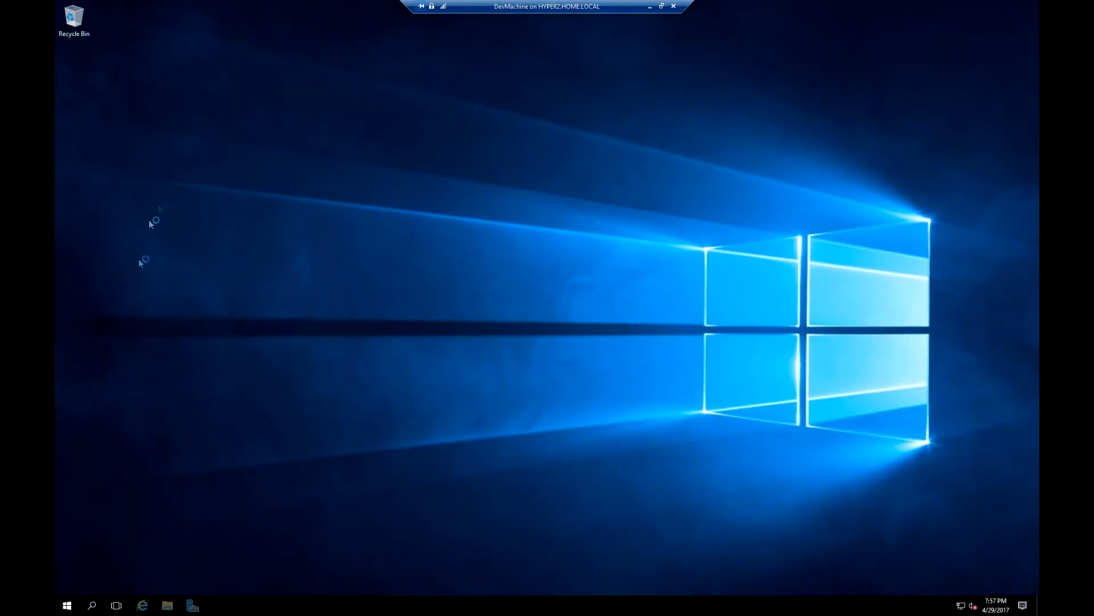
Open Computer Management and the Administrators group's properties under Local Users and Groups.
{"action": "right_click", "coordinate": [67, 605]}
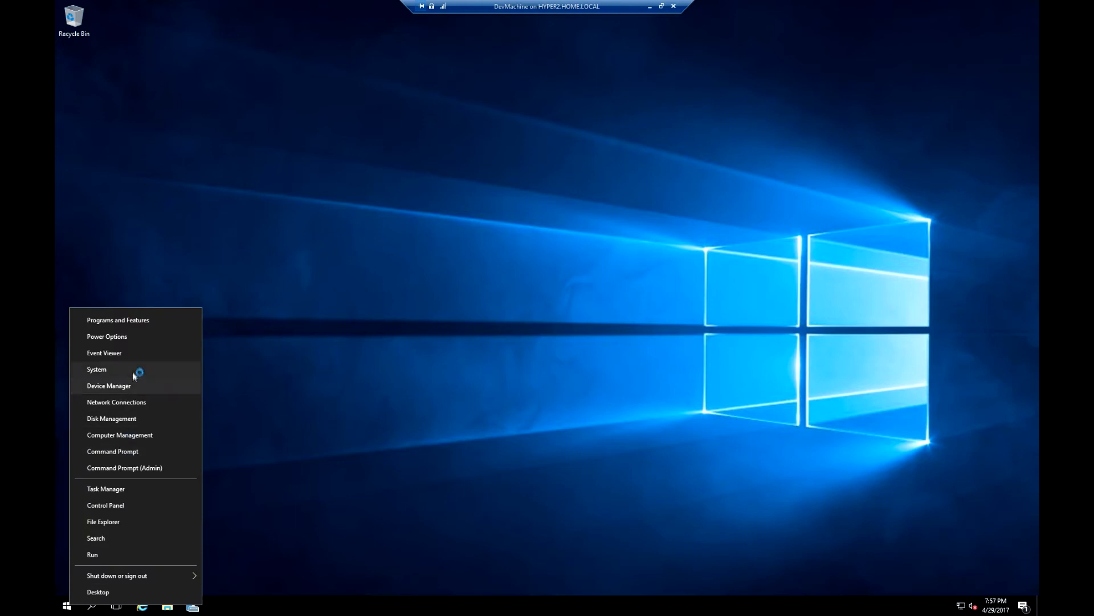
{"action": "left_click", "coordinate": [125, 436]}
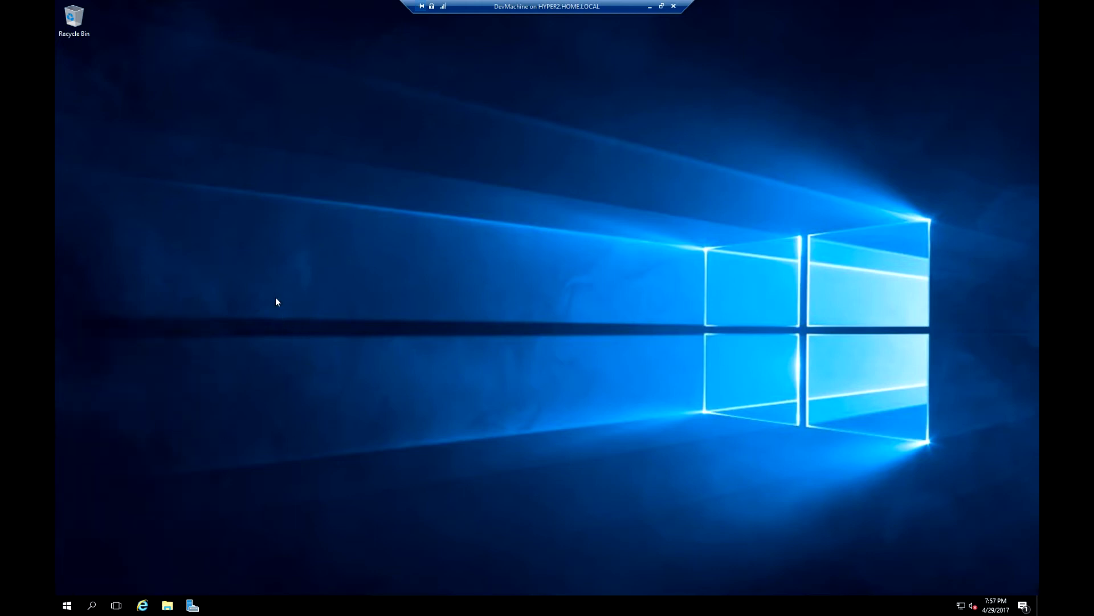
{"action": "double_click", "coordinate": [119, 103]}
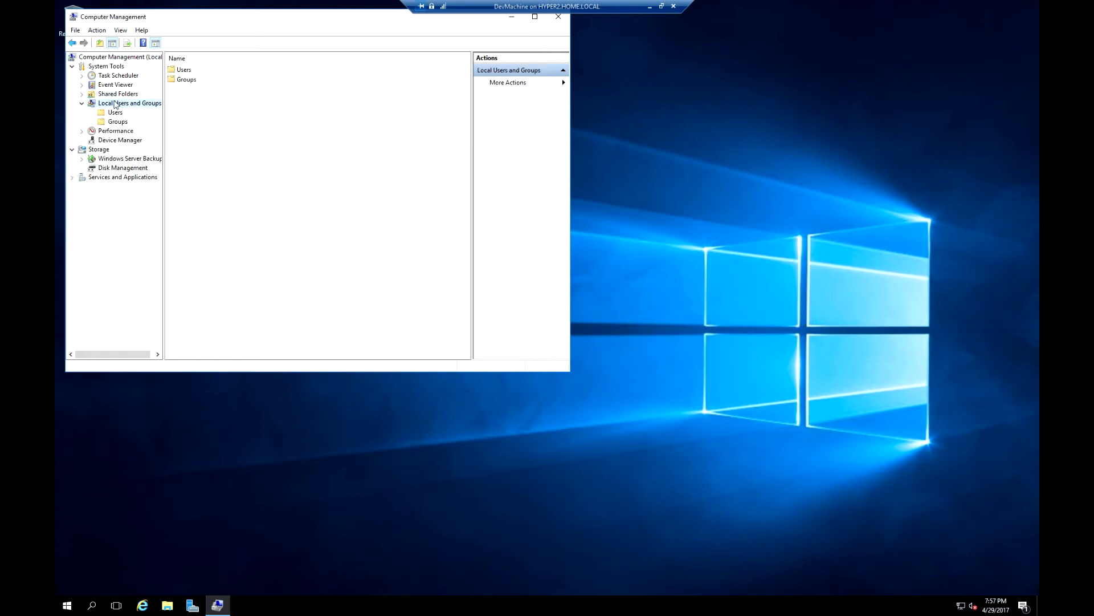
{"action": "left_click", "coordinate": [118, 121]}
{"action": "double_click", "coordinate": [196, 79]}
Add a home domain user to Administrators, authenticating as the domain administrator, and apply.
{"action": "left_click", "coordinate": [257, 274]}
{"action": "type", "text": "test"}
{"action": "key", "text": "Return"}
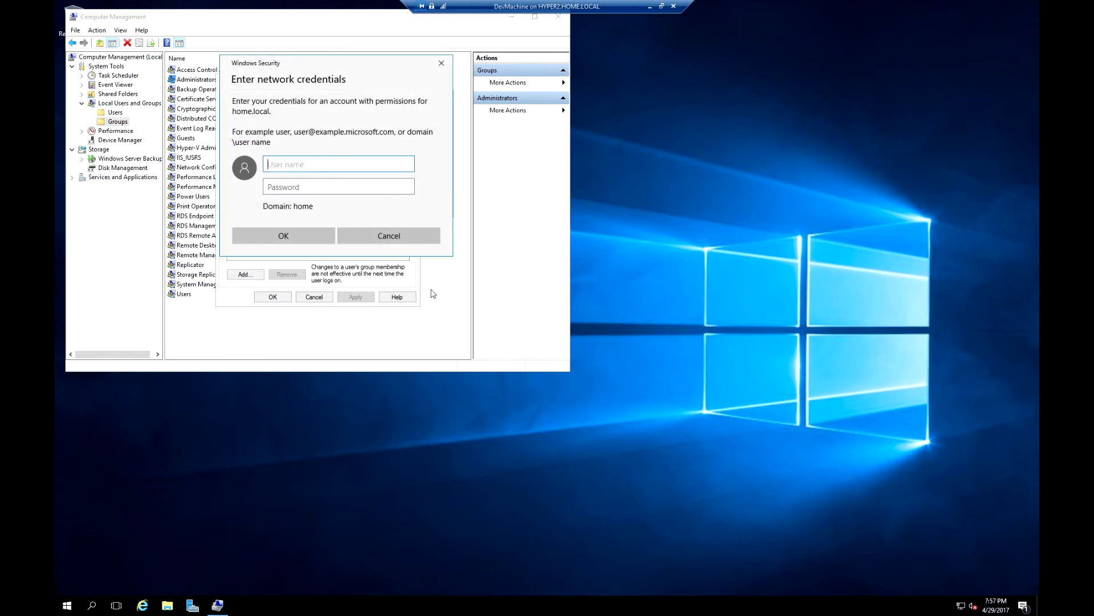
{"action": "type", "text": "home"}
{"action": "key", "text": "BackSpace"}
{"action": "key", "text": "BackSpace"}
{"action": "key", "text": "BackSpace"}
{"action": "key", "text": "BackSpace"}
{"action": "type", "text": "administrator"}
{"action": "key", "text": "Tab"}
{"action": "type", "text": "********"}
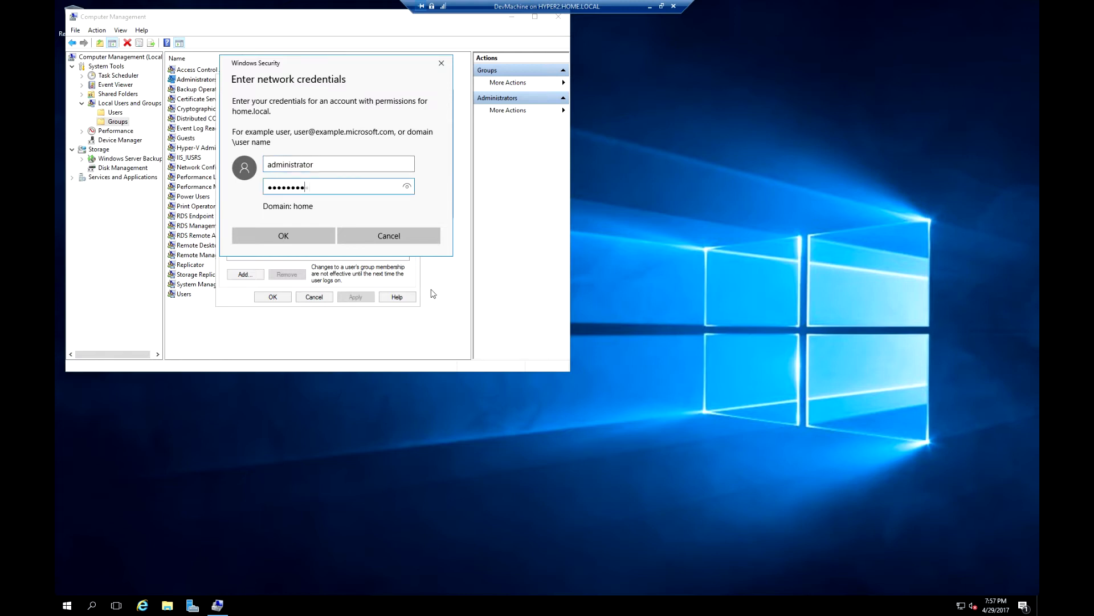
{"action": "key", "text": "Return"}
{"action": "left_click", "coordinate": [355, 297]}
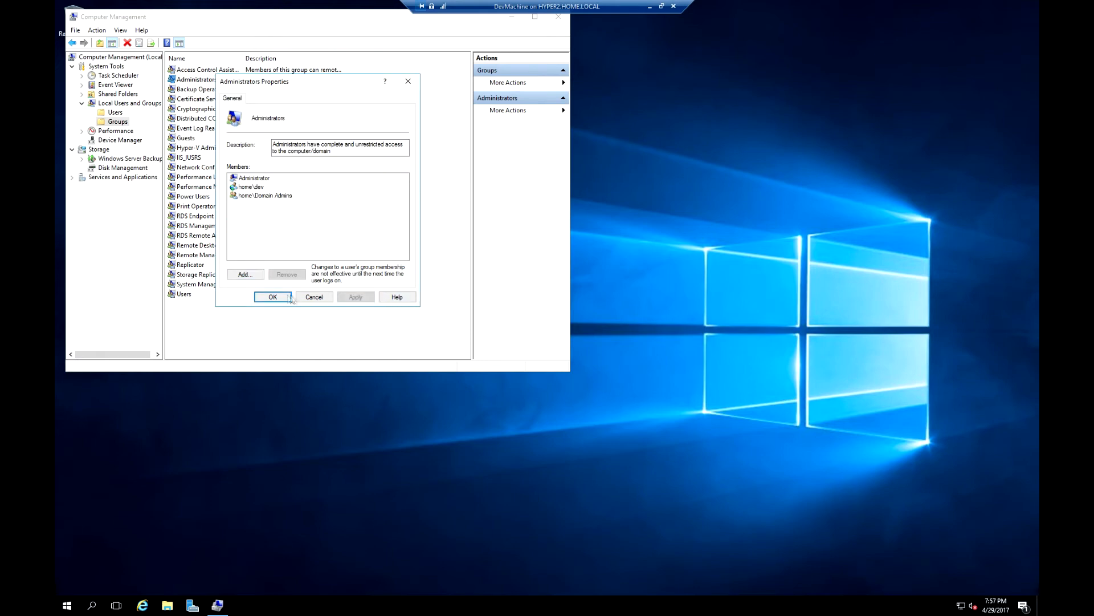
{"action": "left_click", "coordinate": [273, 297]}
Close Computer Management and sign out of the Administrator session.
{"action": "left_click", "coordinate": [559, 16]}
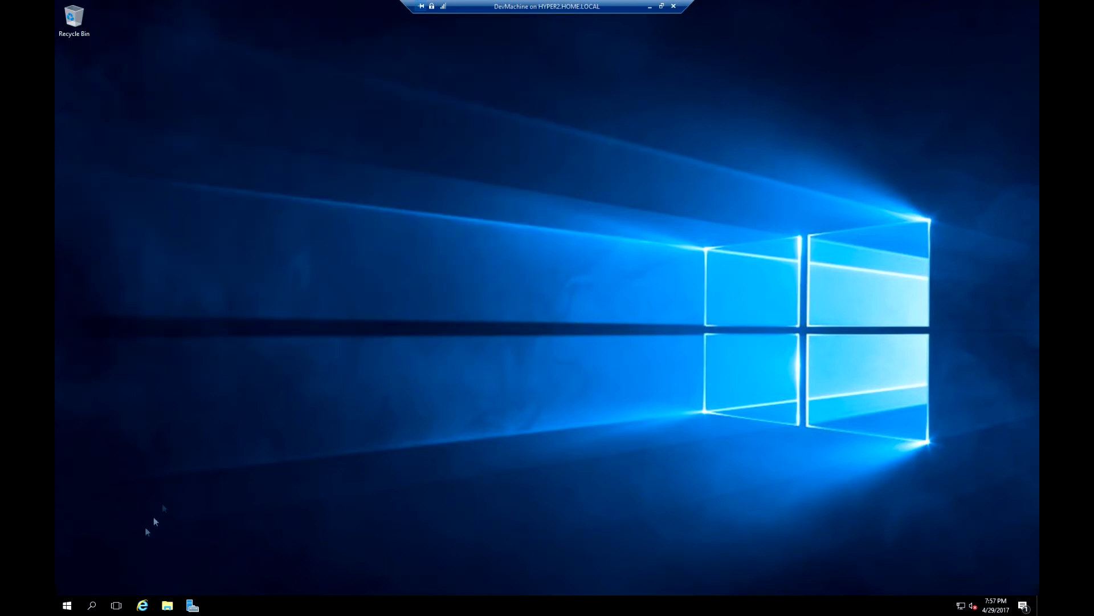
{"action": "right_click", "coordinate": [70, 604]}
{"action": "mouse_move", "coordinate": [146, 571]}
{"action": "left_click", "coordinate": [244, 538]}
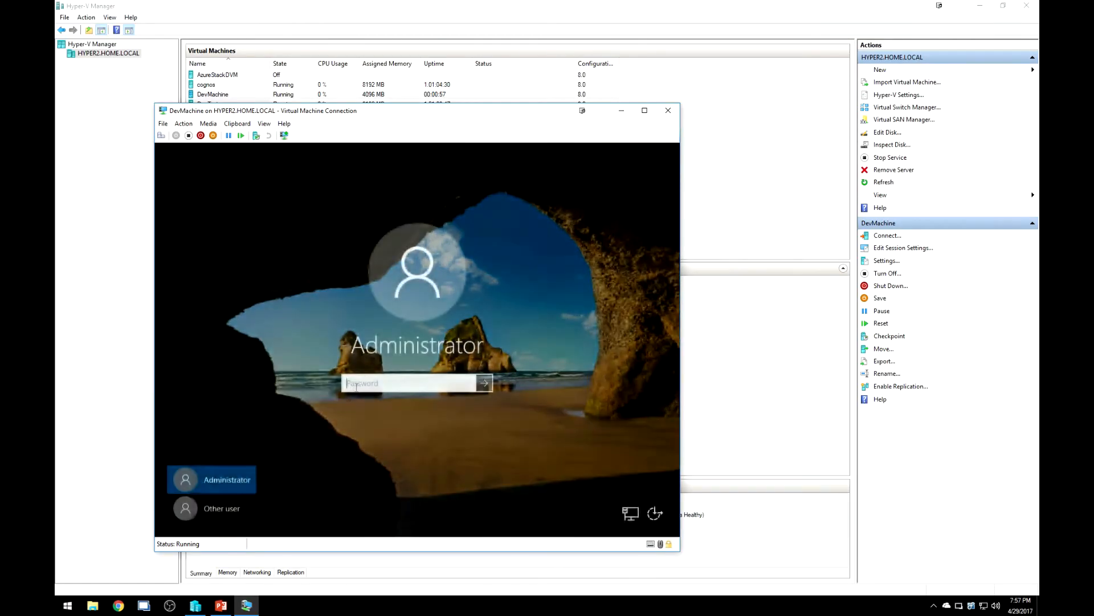
Sign in as the domain user dev via Other user, then check the connection's Clipboard menu.
{"action": "left_click", "coordinate": [212, 508]}
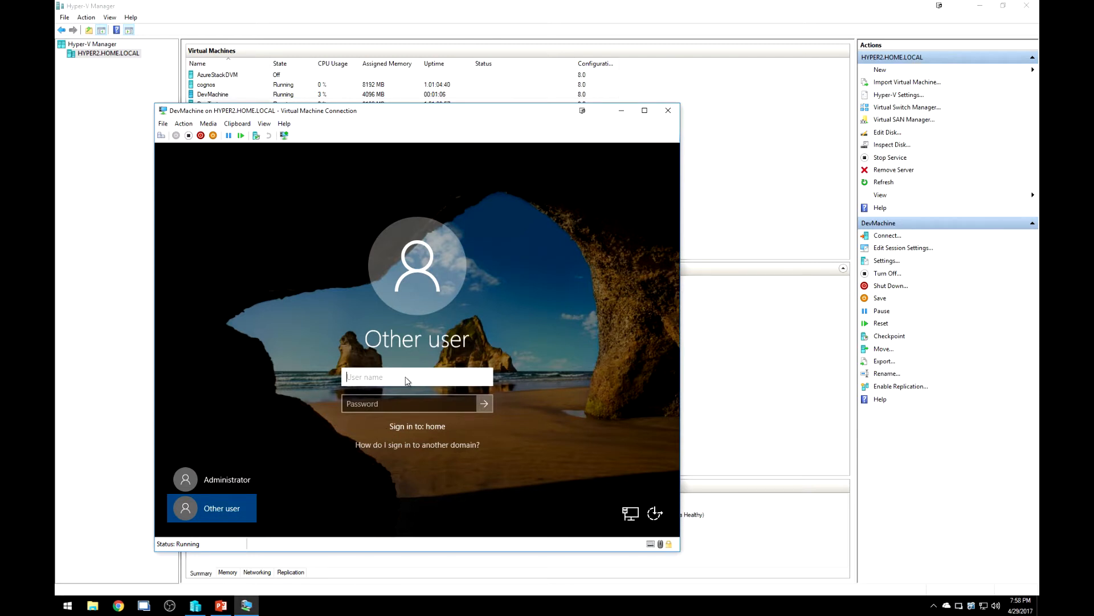
{"action": "type", "text": "dev"}
{"action": "key", "text": "Tab"}
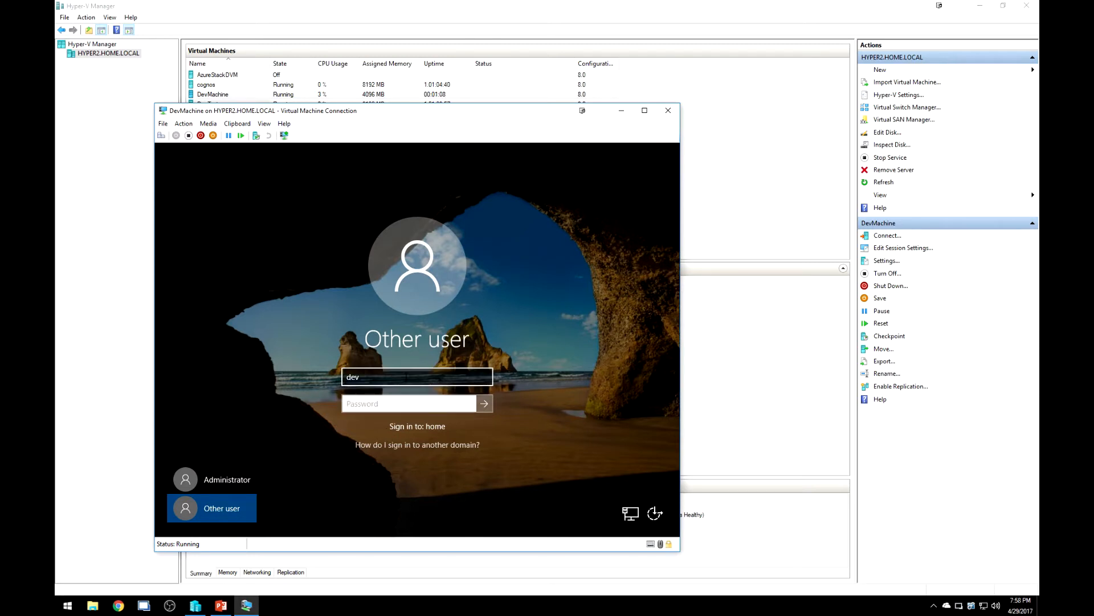
{"action": "type", "text": "•••••••••"}
{"action": "key", "text": "Return"}
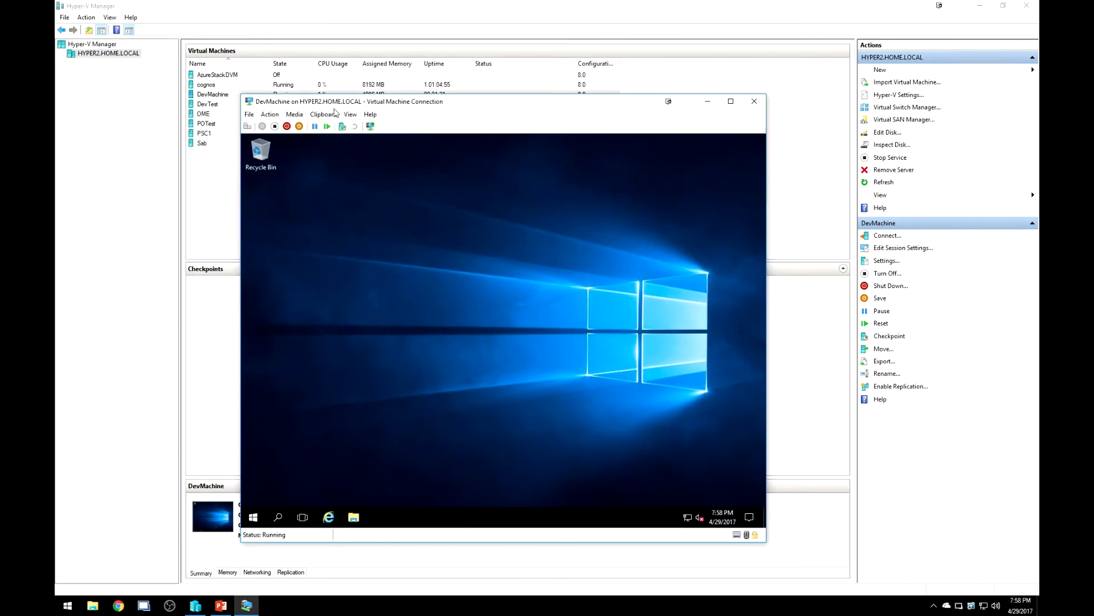
{"action": "left_click", "coordinate": [337, 114]}
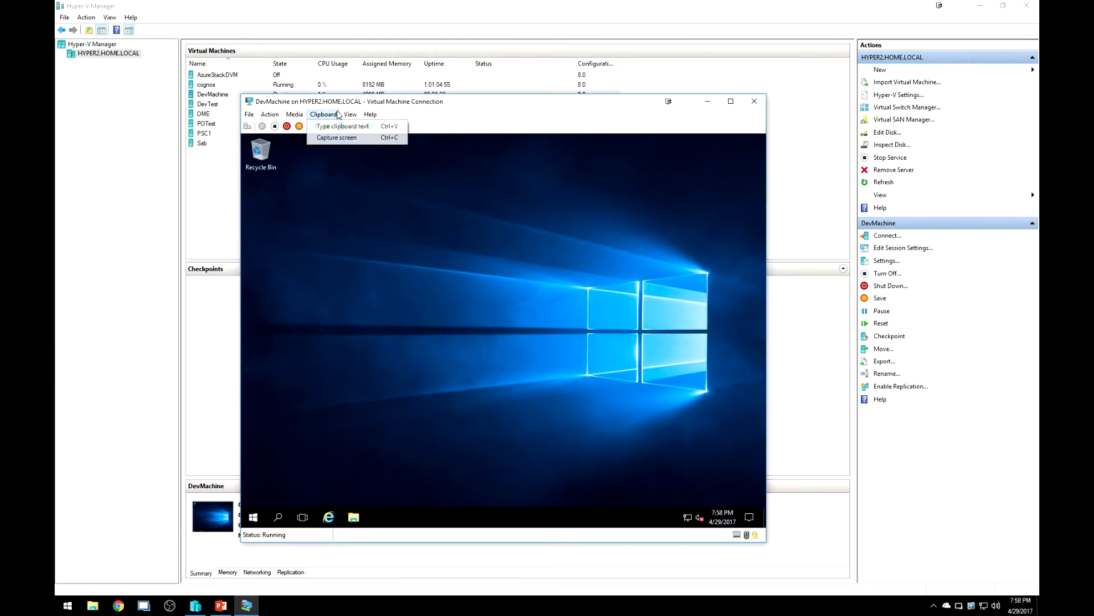
{"action": "mouse_move", "coordinate": [350, 114]}
Switch to an enhanced session, sign in as Dev, and open Control Panel from the Start menu.
{"action": "left_click", "coordinate": [371, 148]}
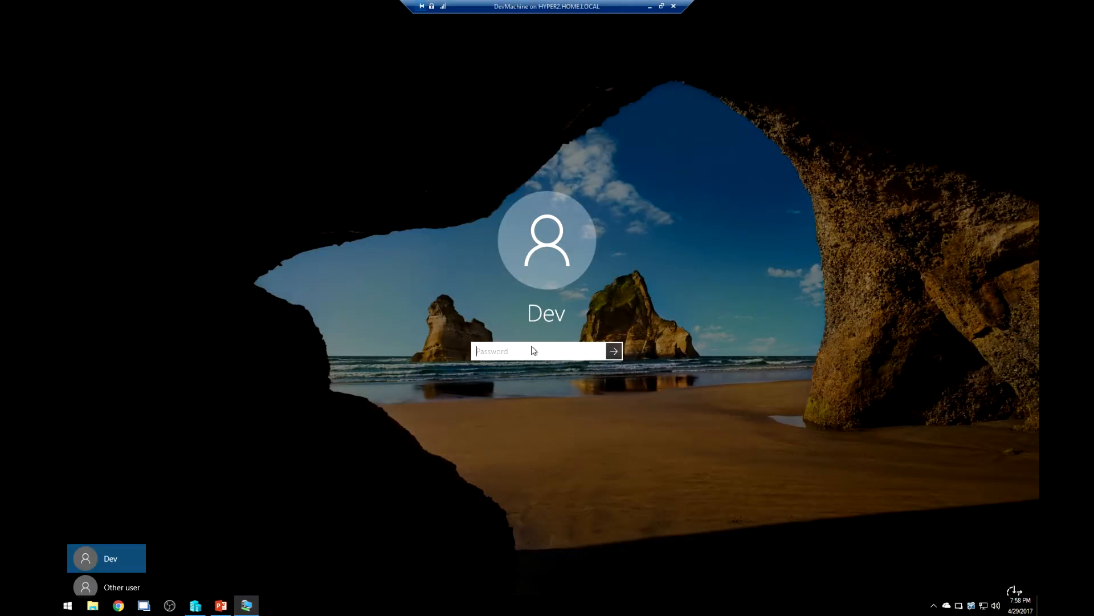
{"action": "type", "text": "********"}
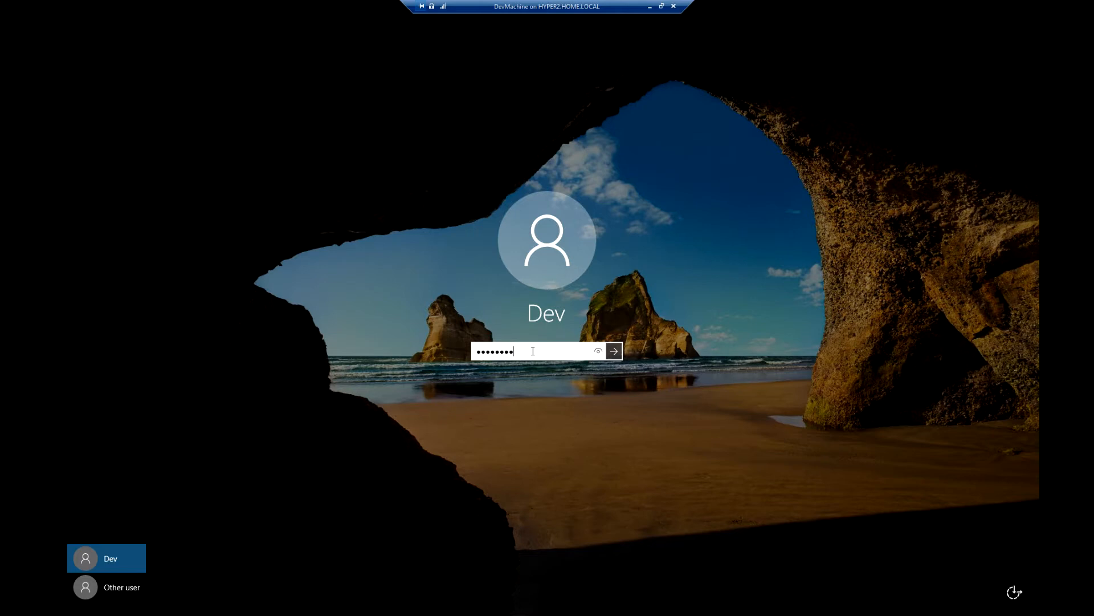
{"action": "key", "text": "Return"}
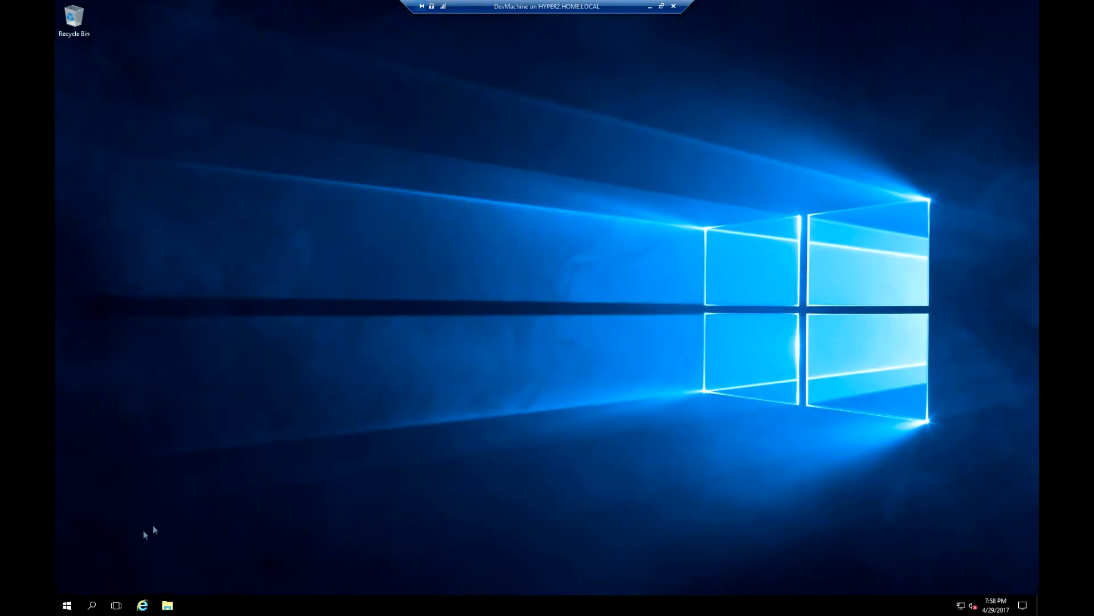
{"action": "right_click", "coordinate": [66, 605]}
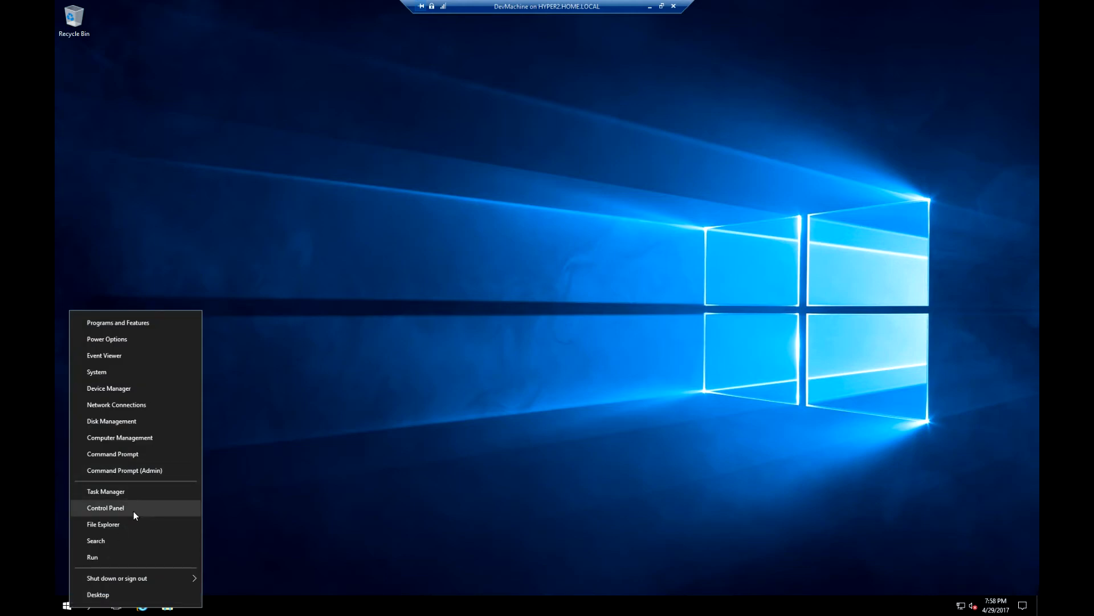
{"action": "left_click", "coordinate": [133, 510]}
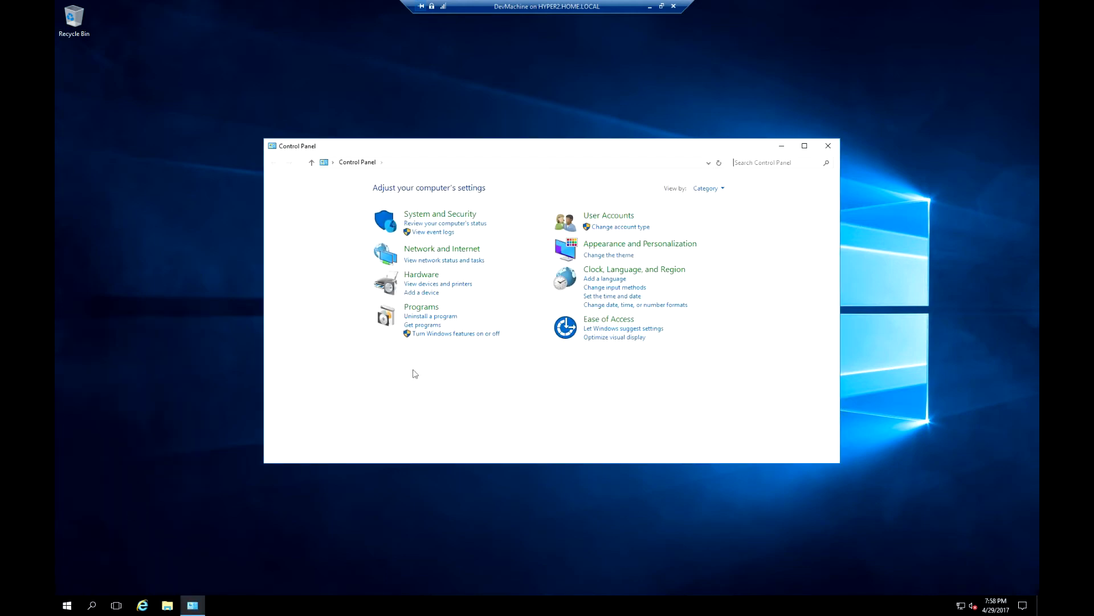
Search Control Panel for 'show' and enable the Computer icon in Desktop Icon Settings.
{"action": "left_click", "coordinate": [761, 161]}
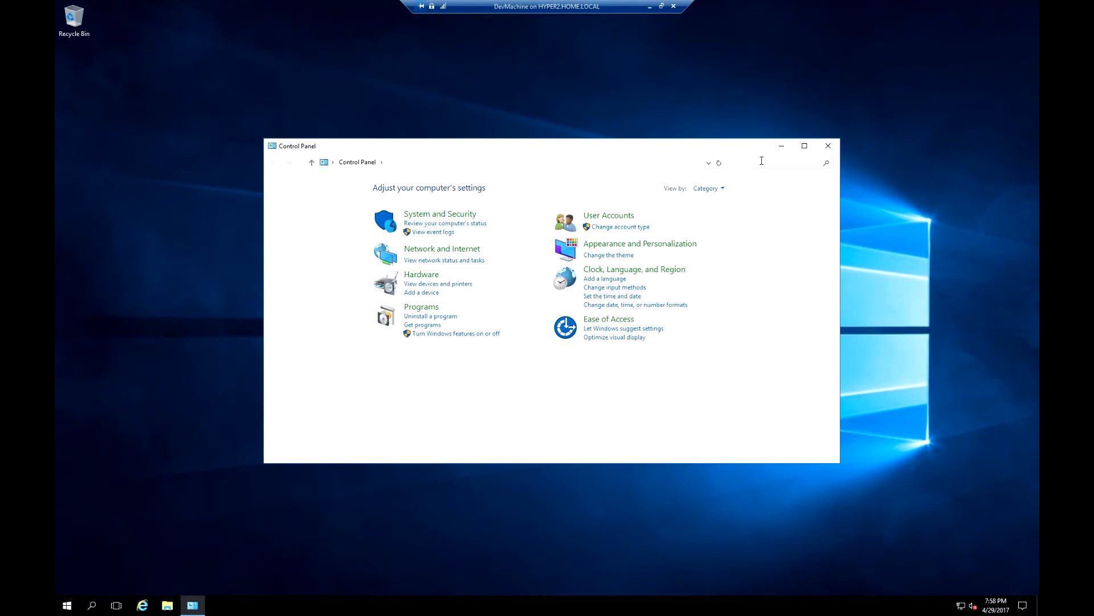
{"action": "type", "text": "show"}
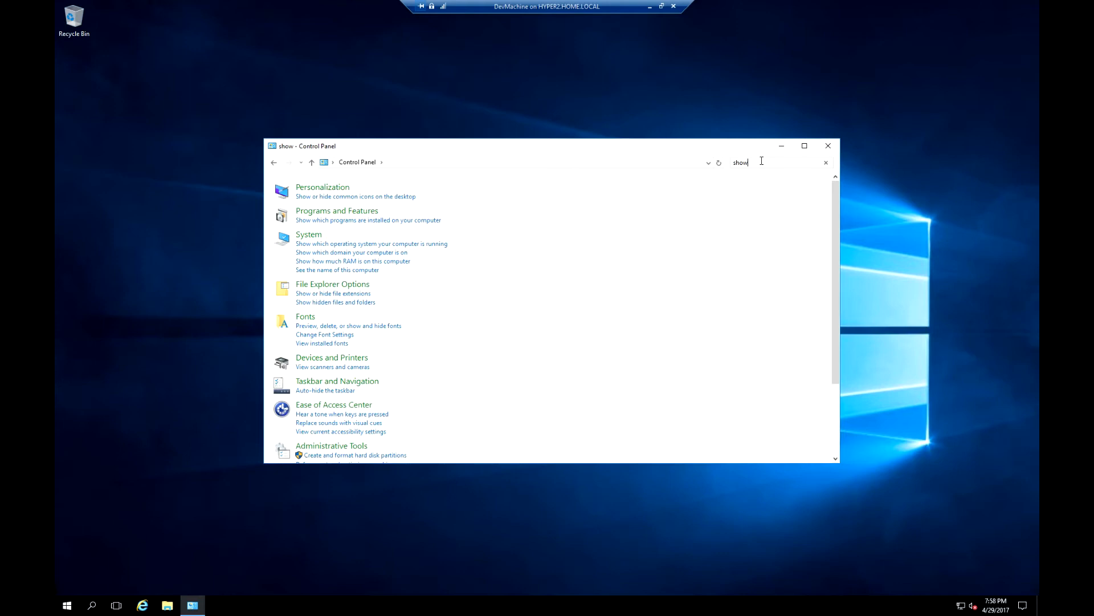
{"action": "left_click", "coordinate": [398, 197]}
{"action": "left_click", "coordinate": [119, 77]}
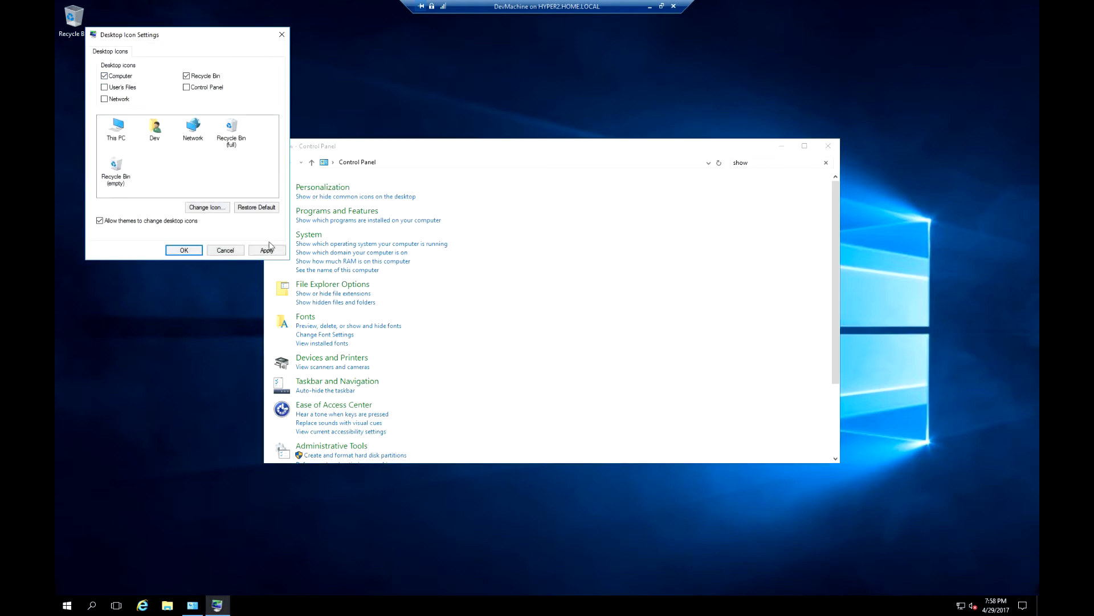
{"action": "left_click", "coordinate": [268, 249]}
{"action": "left_click", "coordinate": [181, 250]}
Close Control Panel, open This PC from the desktop, and select Local Disk (C:).
{"action": "double_click", "coordinate": [273, 148]}
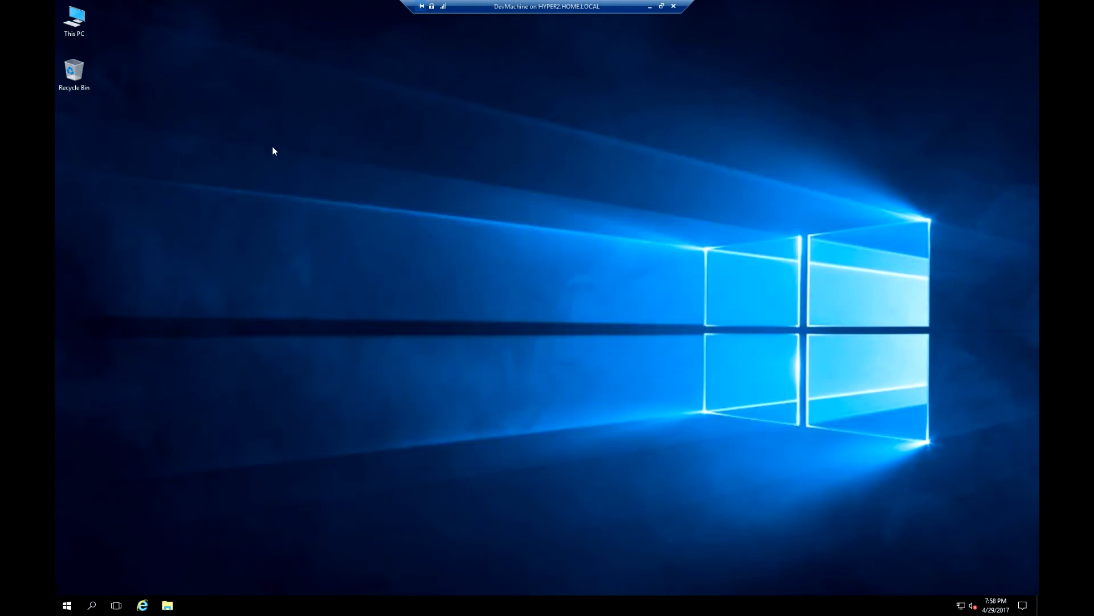
{"action": "double_click", "coordinate": [75, 20]}
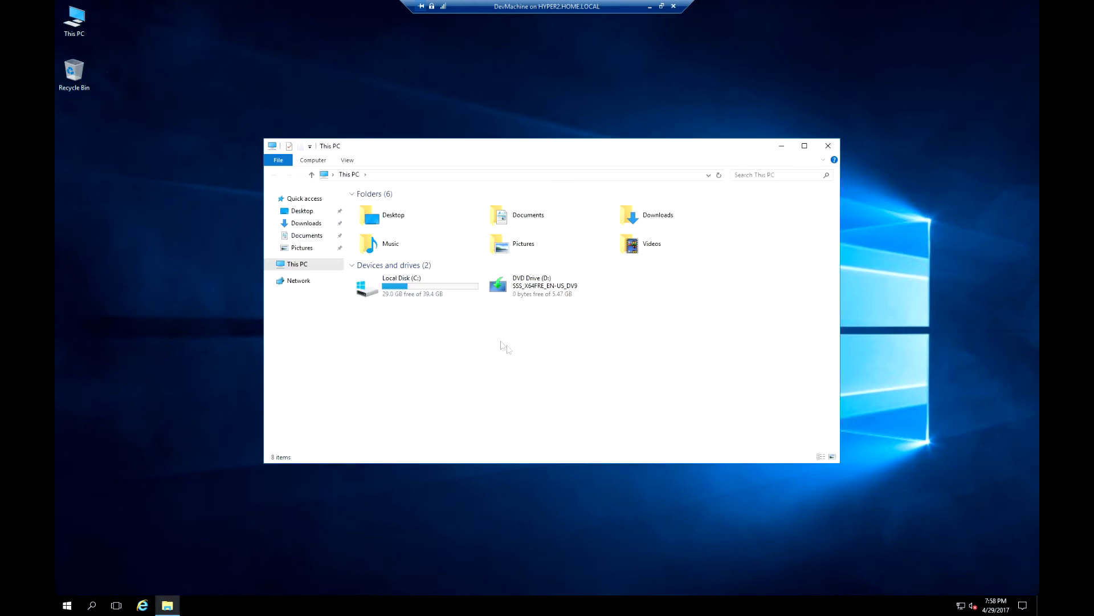
{"action": "left_click", "coordinate": [432, 295]}
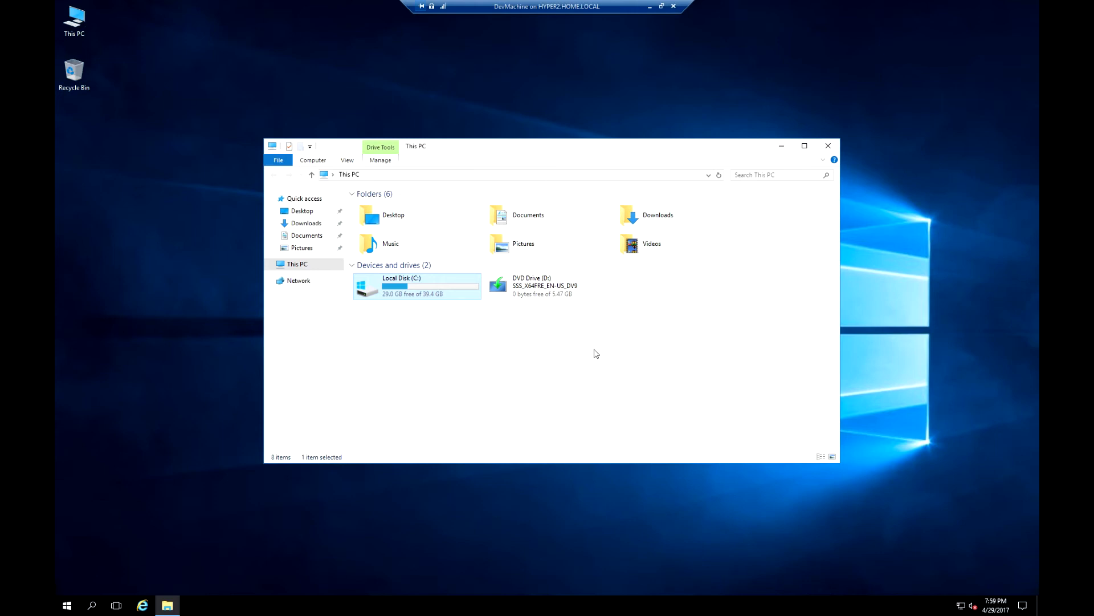
Minimize the VM session, open DevMachine's Settings, and add a Hard Drive on the SCSI Controller.
{"action": "left_click", "coordinate": [652, 12]}
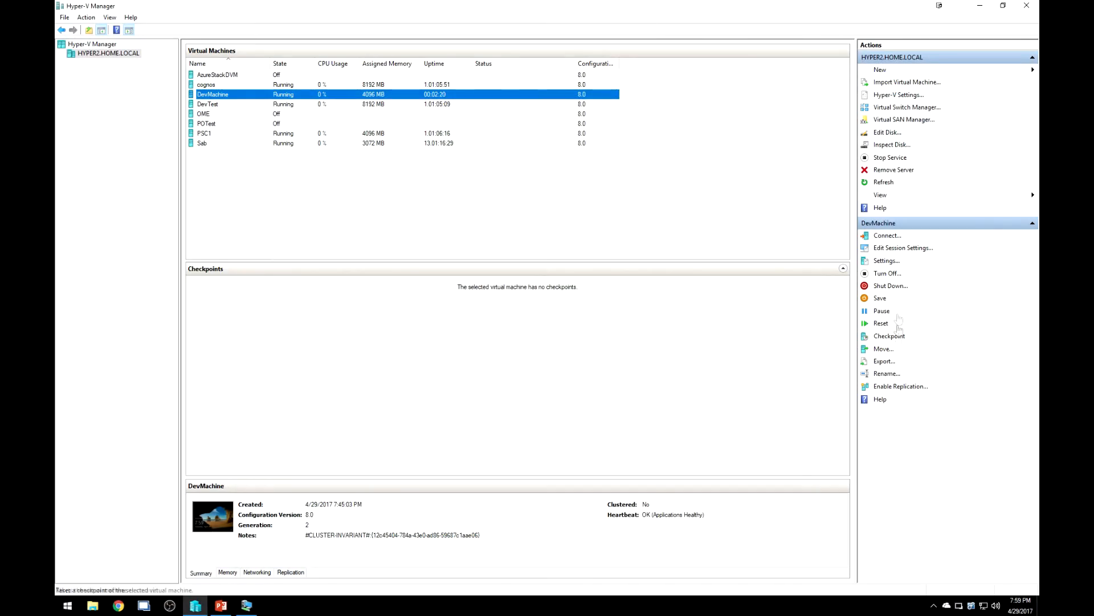
{"action": "left_click", "coordinate": [886, 260]}
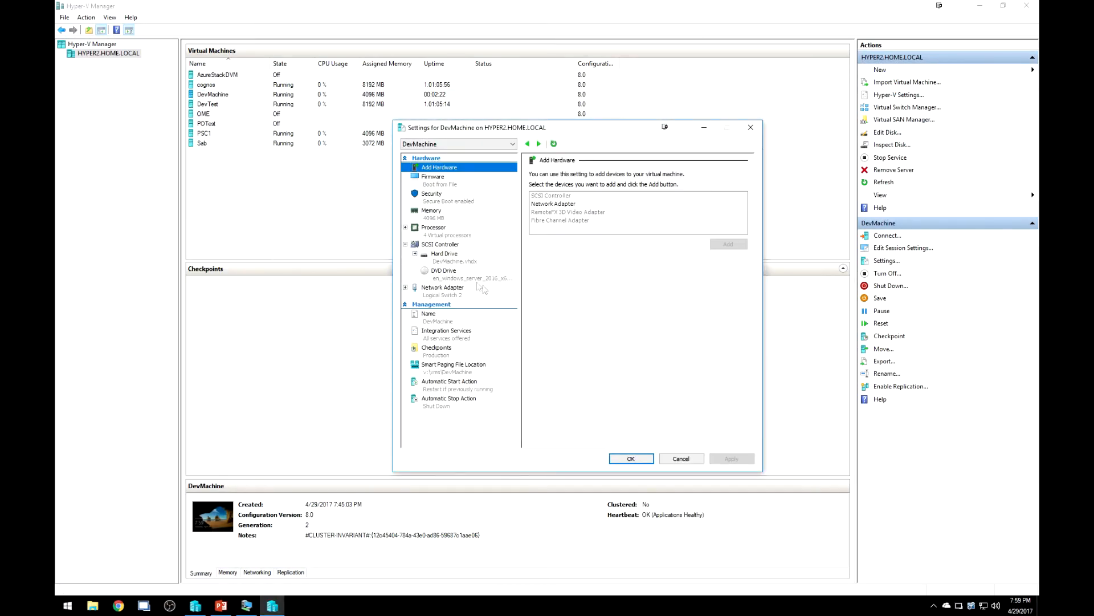
{"action": "left_click", "coordinate": [453, 246]}
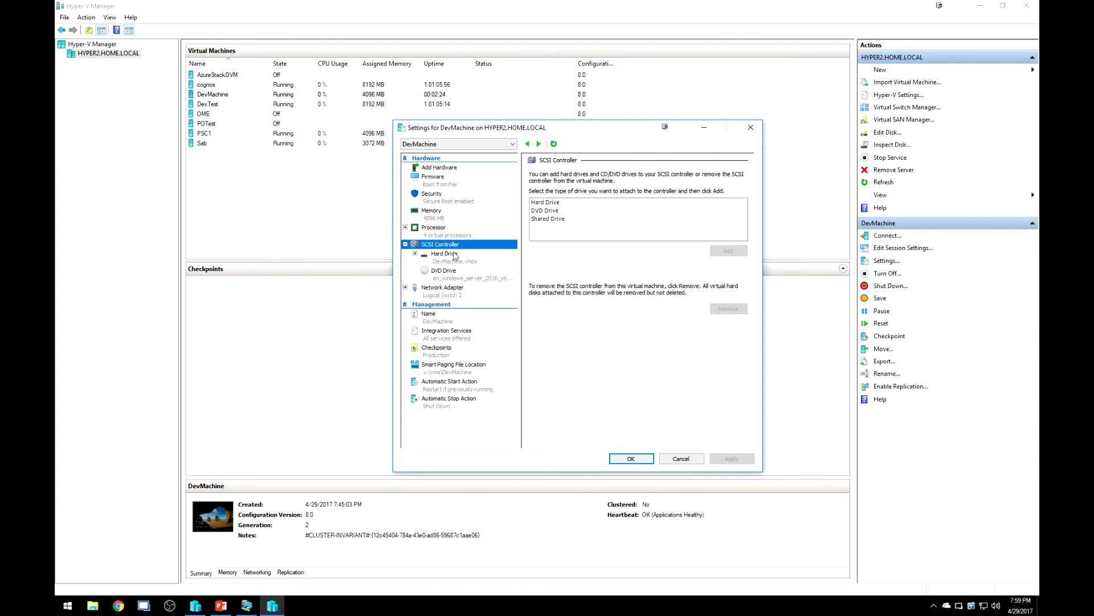
{"action": "left_click", "coordinate": [552, 204]}
{"action": "left_click", "coordinate": [729, 251]}
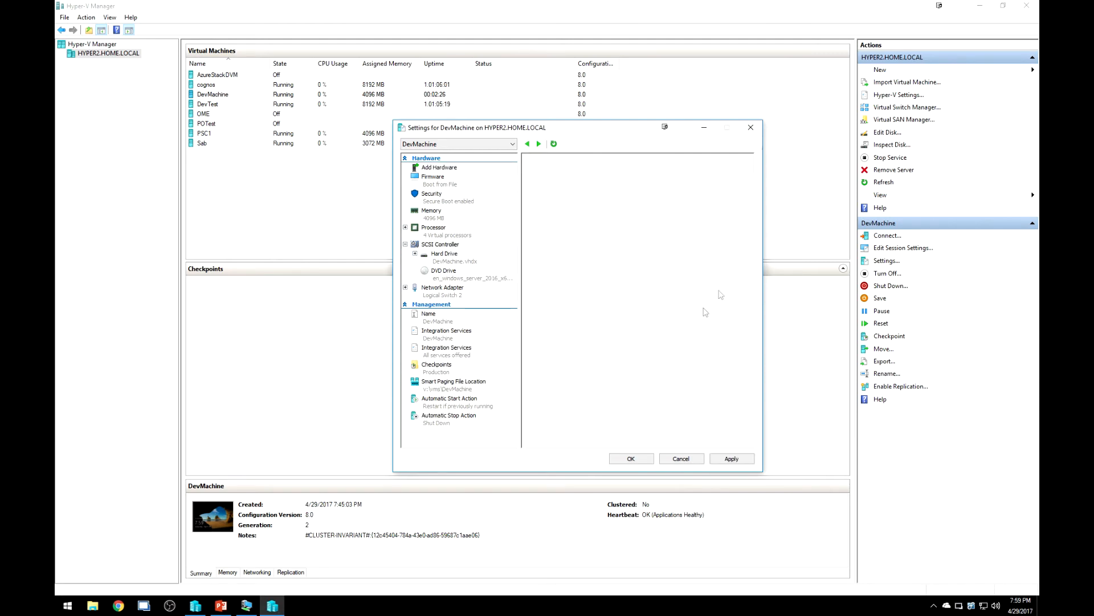
Start a new dynamically expanding disk named DevMachine_Data in v:\vms\devmachine\ Virtual Hard Disks.
{"action": "left_click", "coordinate": [590, 274]}
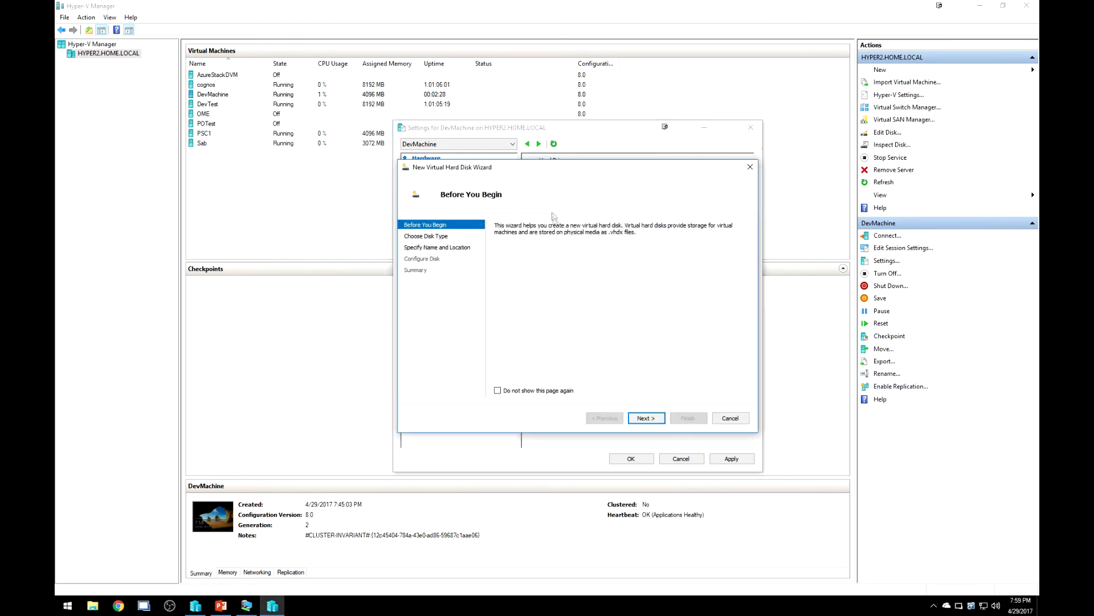
{"action": "left_click", "coordinate": [653, 419]}
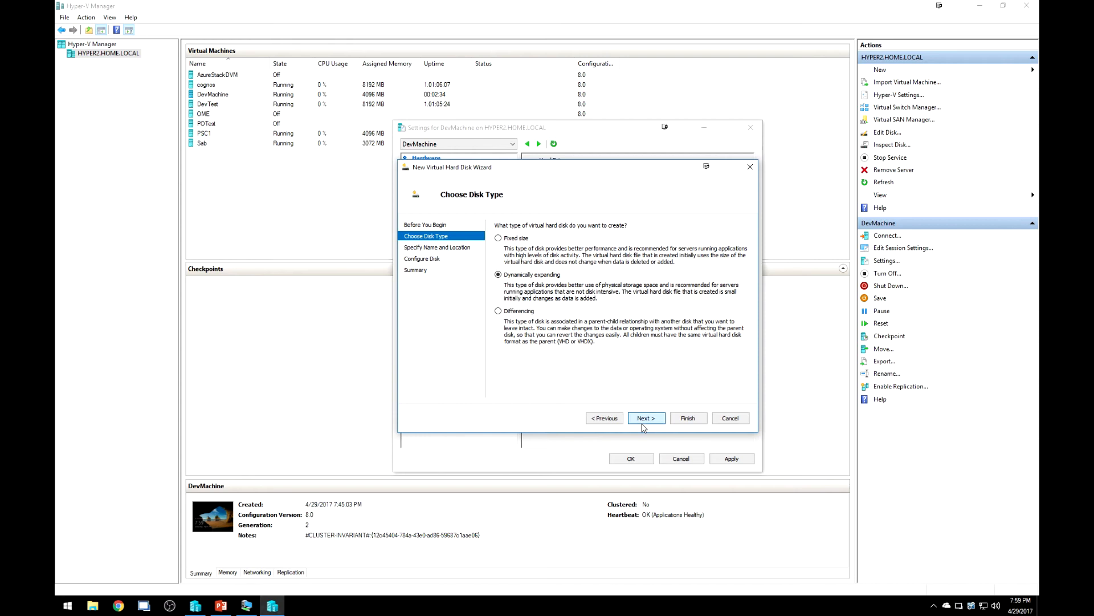
{"action": "left_click", "coordinate": [645, 420]}
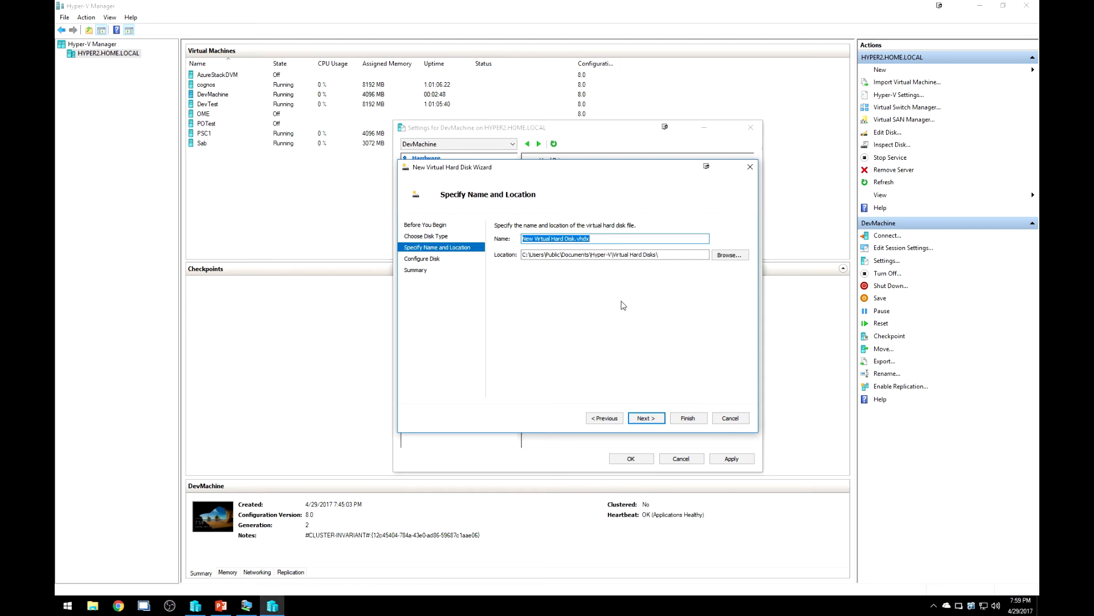
{"action": "type", "text": "DevMachine_Data"}
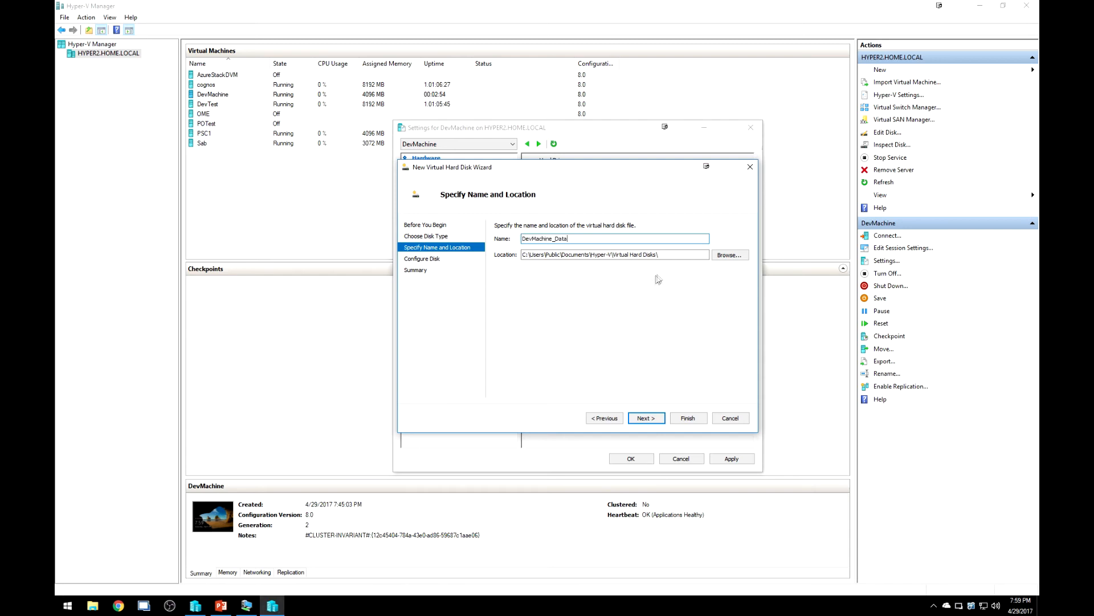
{"action": "left_click_drag", "start_coordinate": [653, 254], "coordinate": [422, 275]}
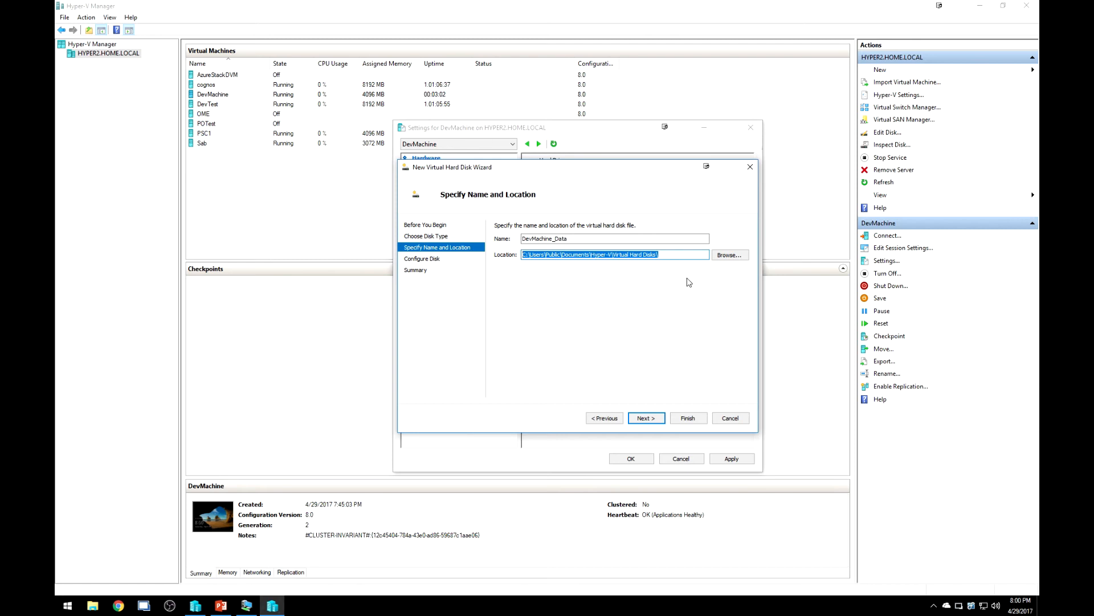
{"action": "type", "text": "v:\\vms"}
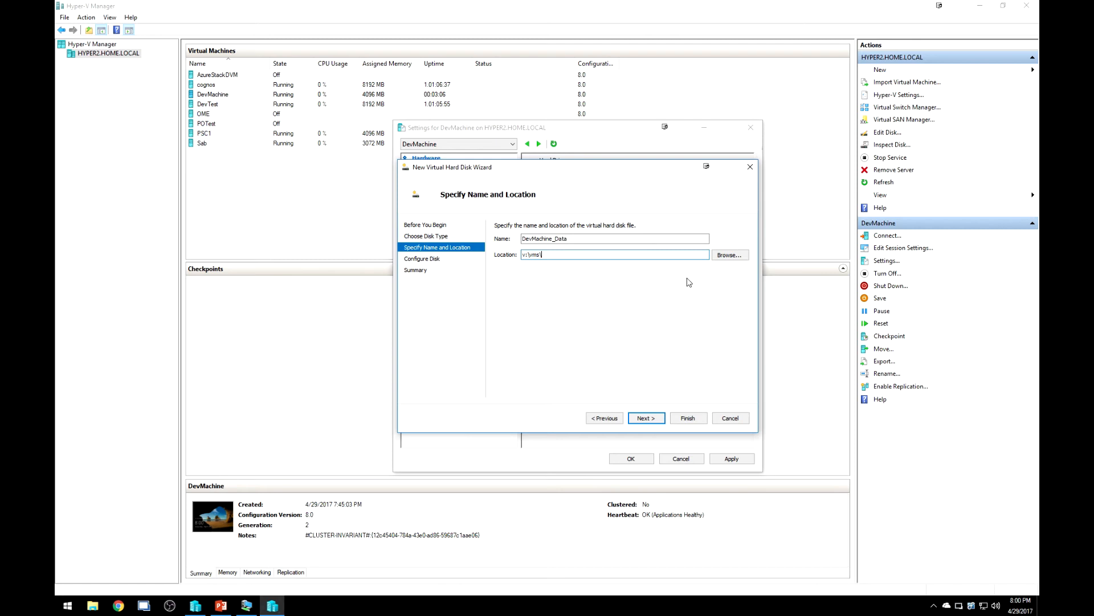
{"action": "type", "text": "\\devmachine\\"}
{"action": "key", "text": "Tab"}
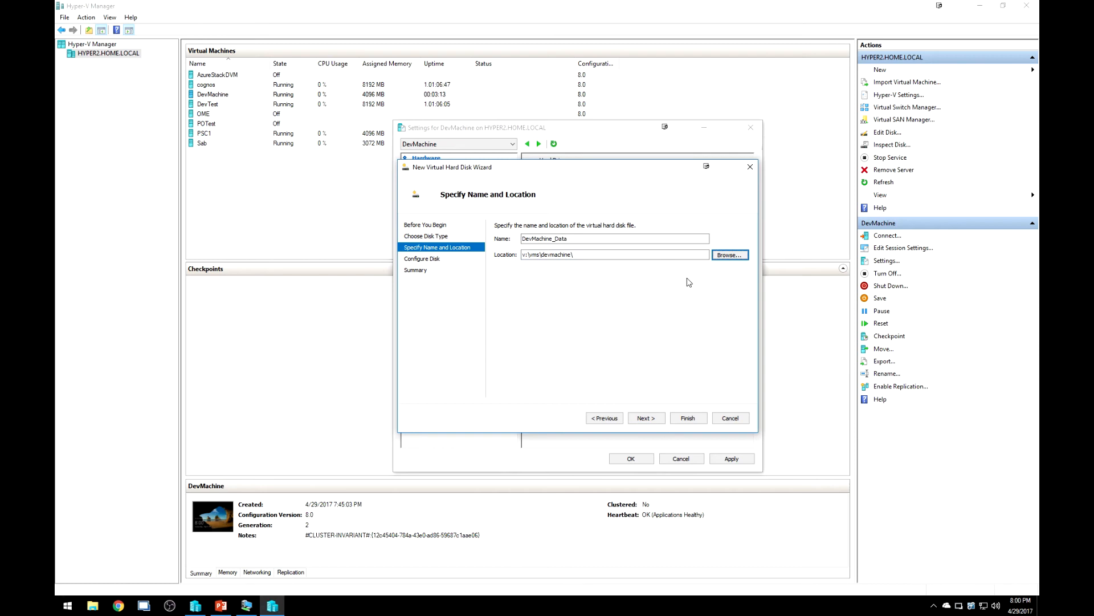
{"action": "key", "text": "Return"}
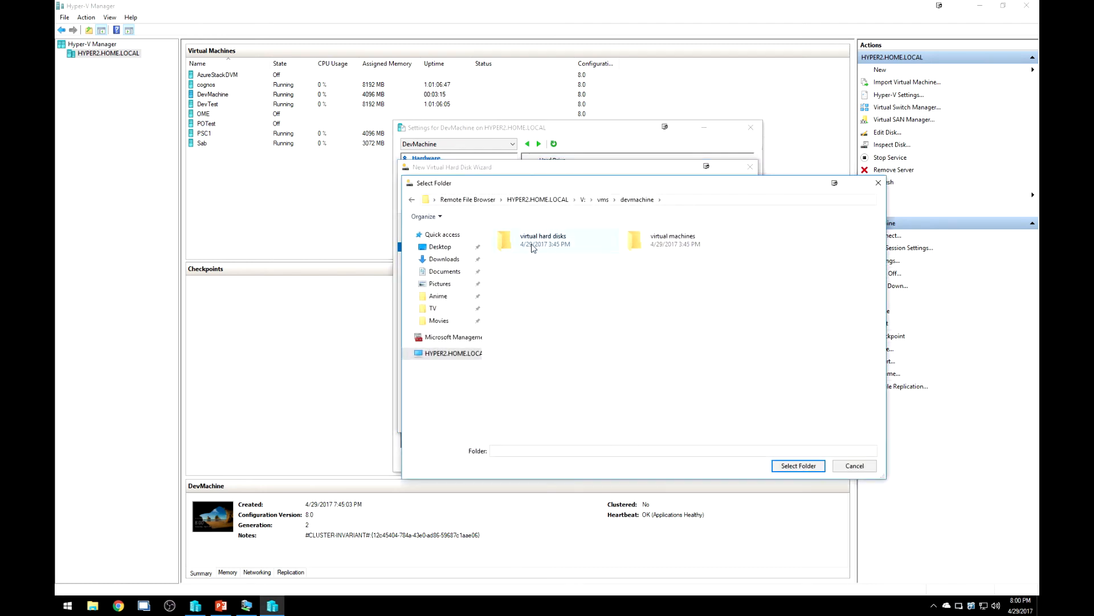
{"action": "double_click", "coordinate": [570, 246]}
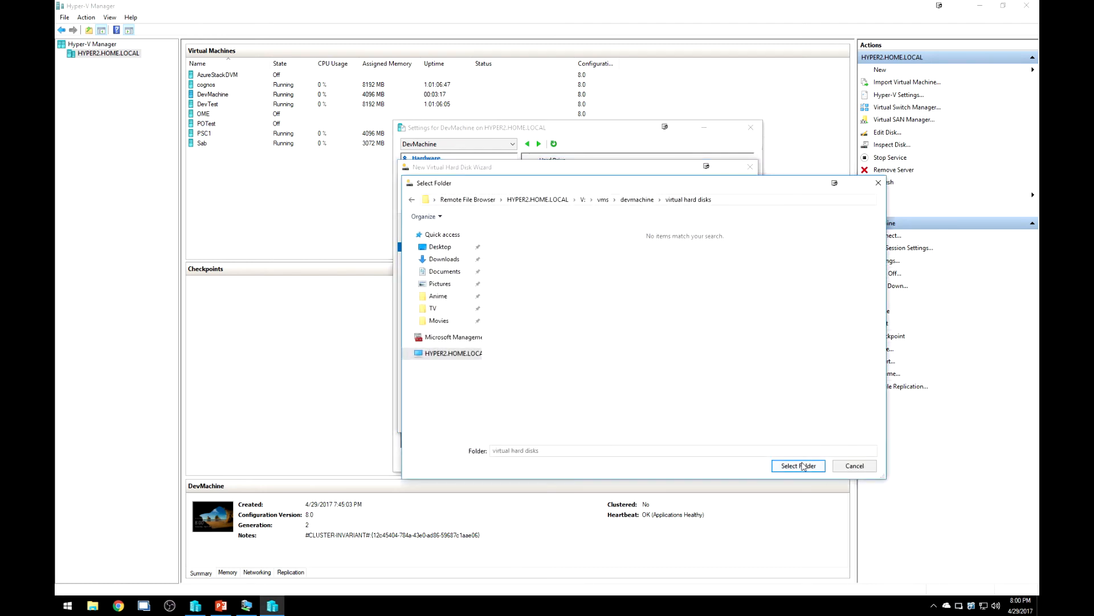
{"action": "left_click", "coordinate": [798, 466]}
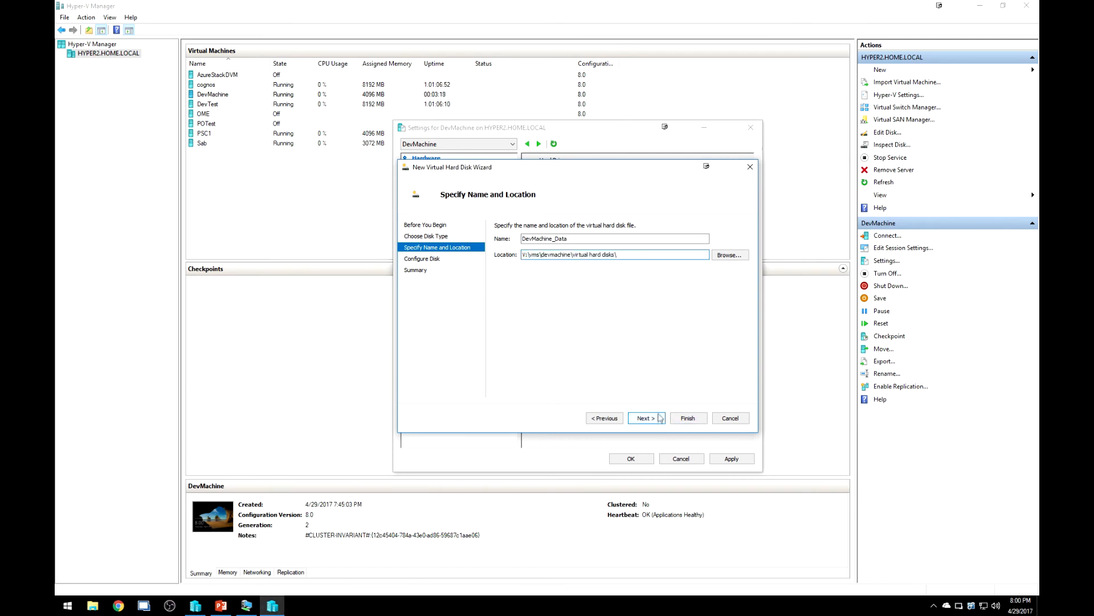
Set the disk size to 100 GB, create it, and apply and close DevMachine's settings.
{"action": "left_click", "coordinate": [659, 417]}
{"action": "left_click_drag", "start_coordinate": [538, 249], "coordinate": [576, 250]}
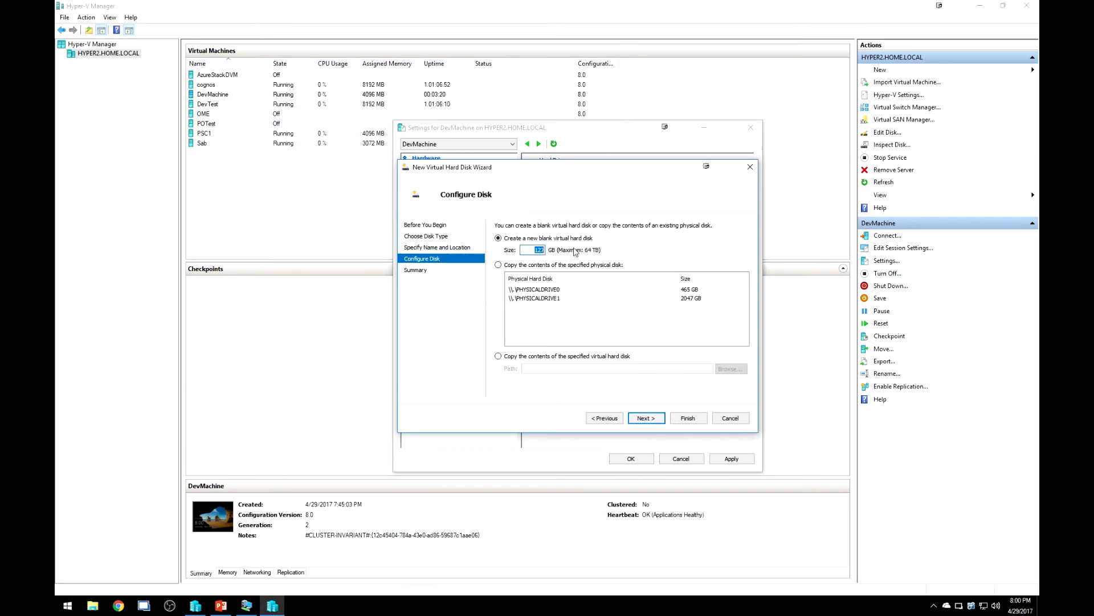
{"action": "key", "text": "Right"}
{"action": "key", "text": "shift+Home"}
{"action": "type", "text": "100"}
{"action": "left_click", "coordinate": [646, 419]}
{"action": "left_click", "coordinate": [680, 419]}
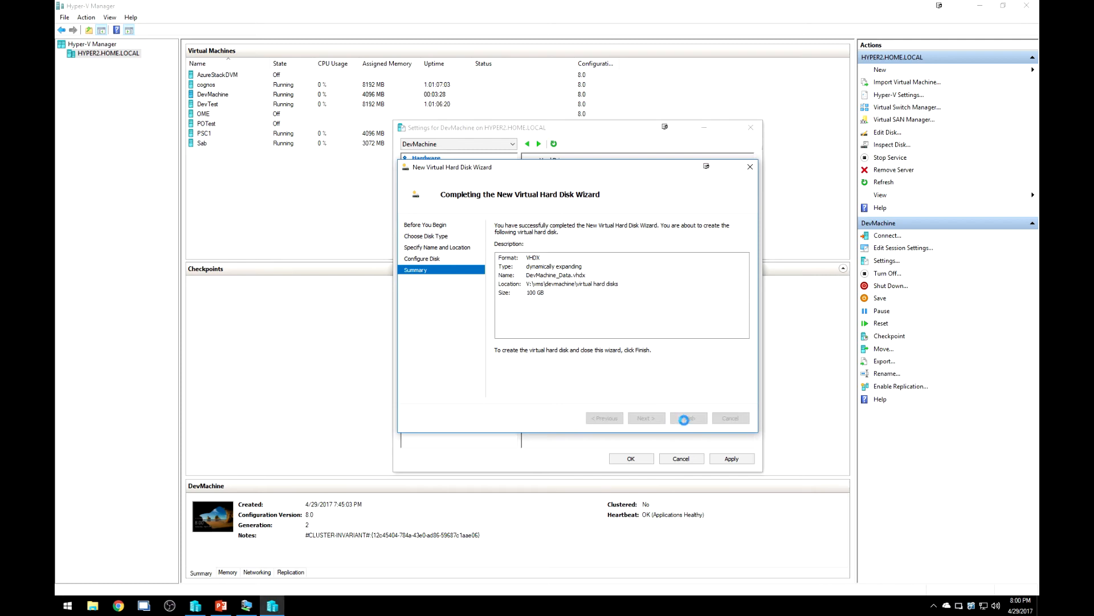
{"action": "left_click", "coordinate": [731, 458]}
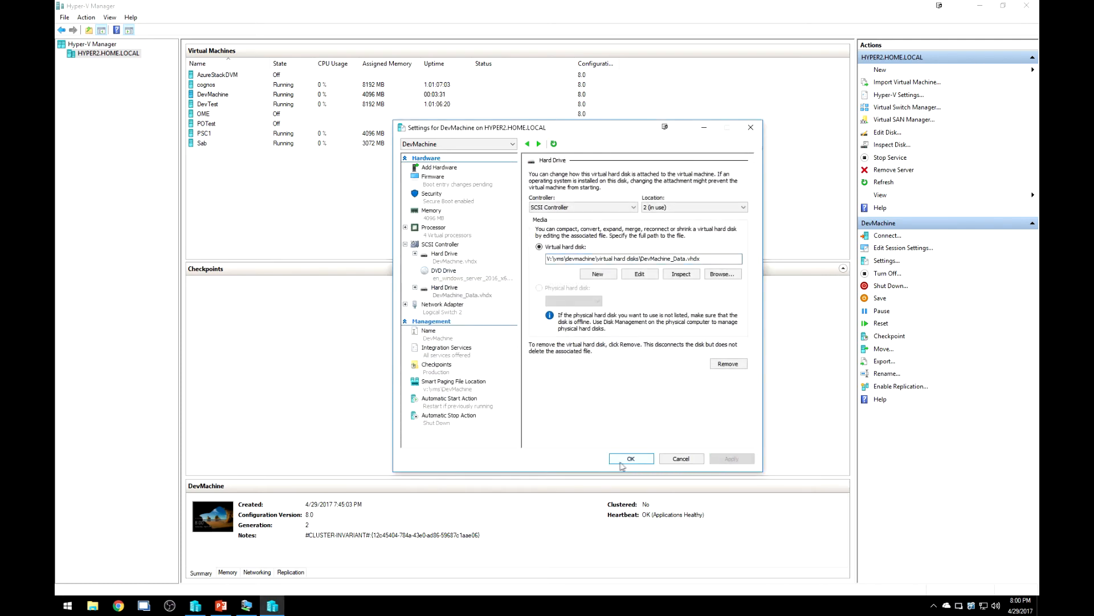
{"action": "left_click", "coordinate": [630, 458]}
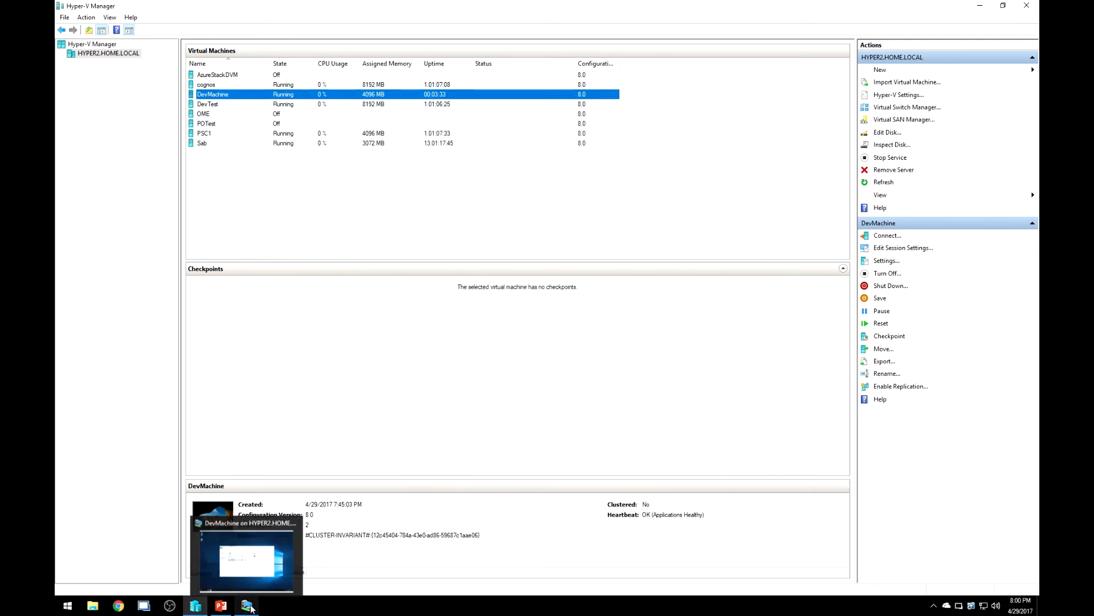
Bring the DevMachine connection back full screen and open the Start button's quick system-tools menu.
{"action": "left_click", "coordinate": [246, 605]}
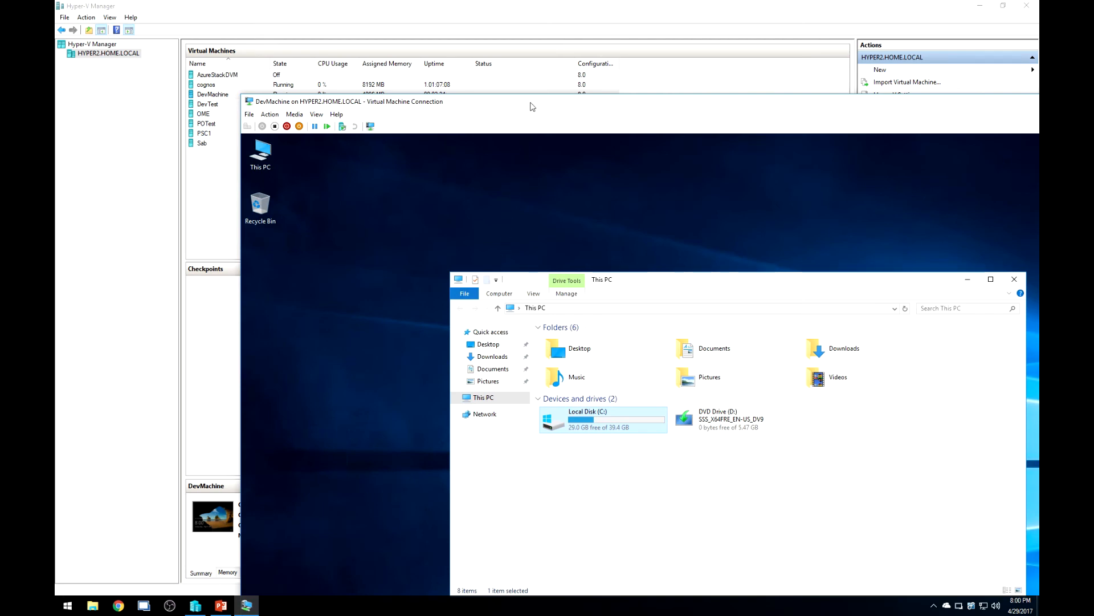
{"action": "double_click", "coordinate": [530, 105]}
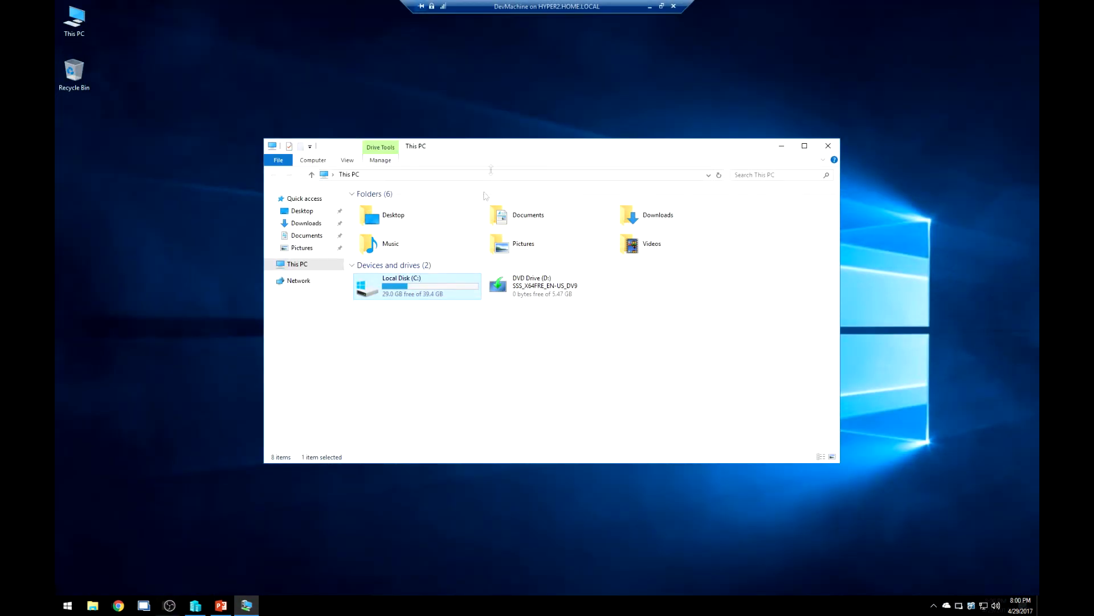
{"action": "left_click", "coordinate": [470, 356]}
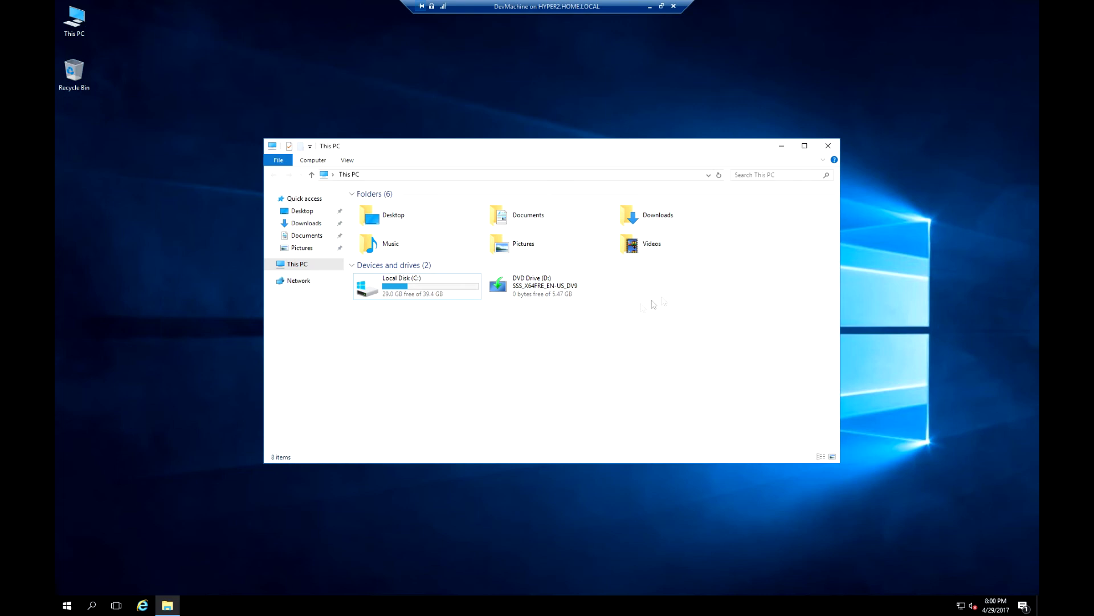
{"action": "left_click", "coordinate": [179, 351]}
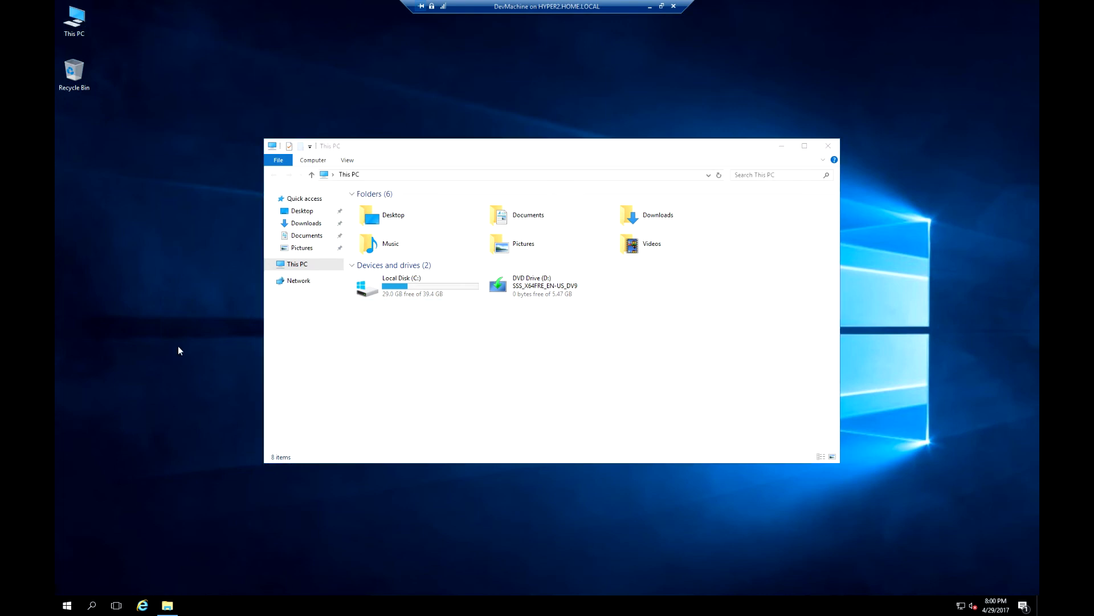
{"action": "right_click", "coordinate": [67, 605]}
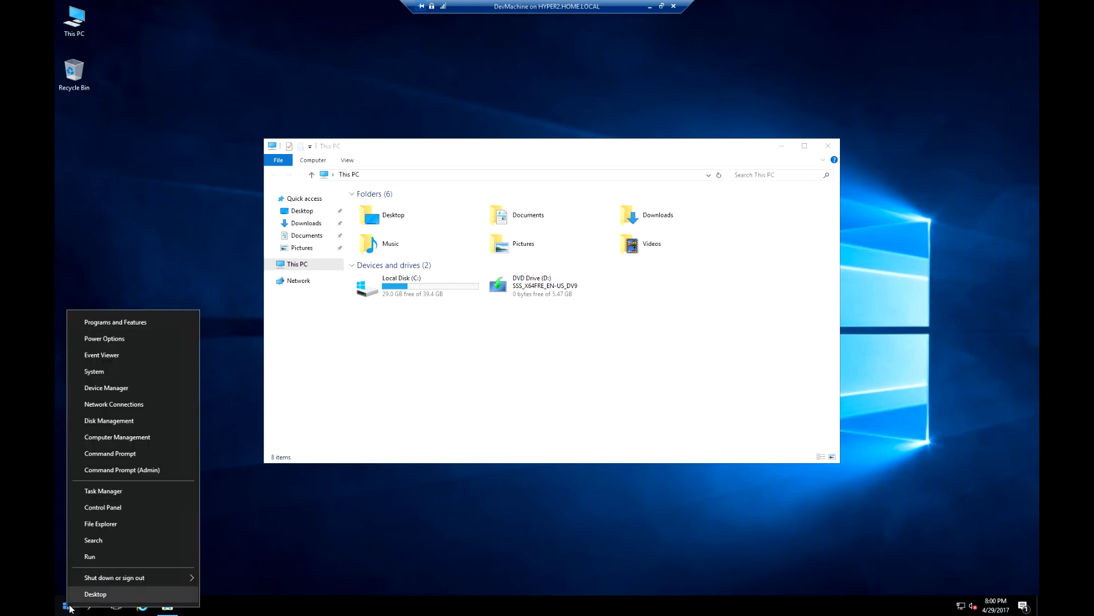
Enlarge the Disk Management window and bring the offline 100 GB Disk 1 online.
{"action": "left_click", "coordinate": [137, 426]}
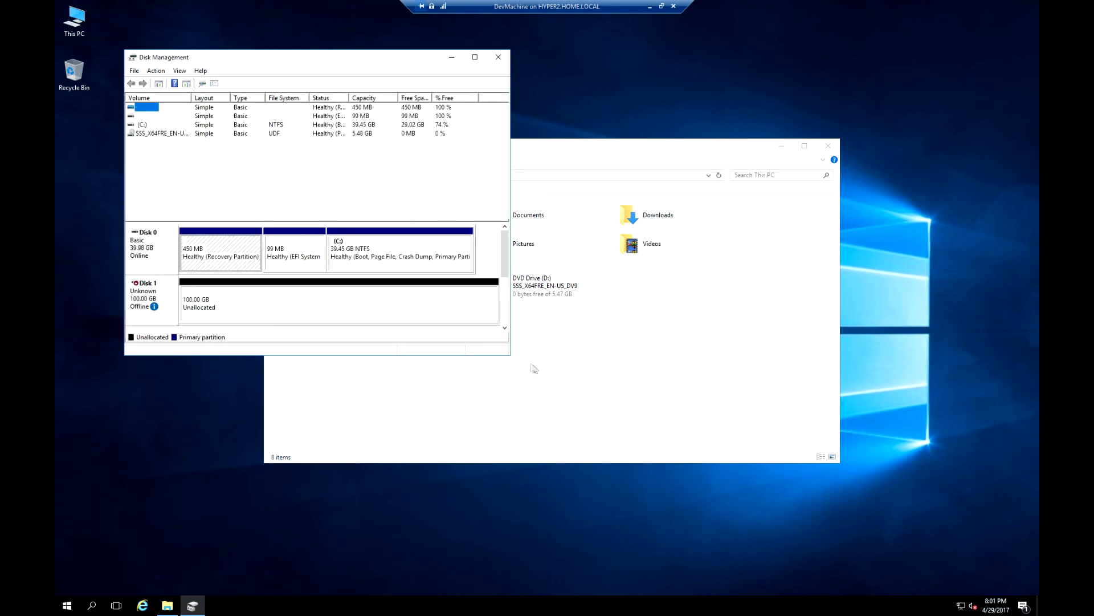
{"action": "left_click_drag", "start_coordinate": [509, 354], "coordinate": [640, 461]}
{"action": "left_click", "coordinate": [142, 295]}
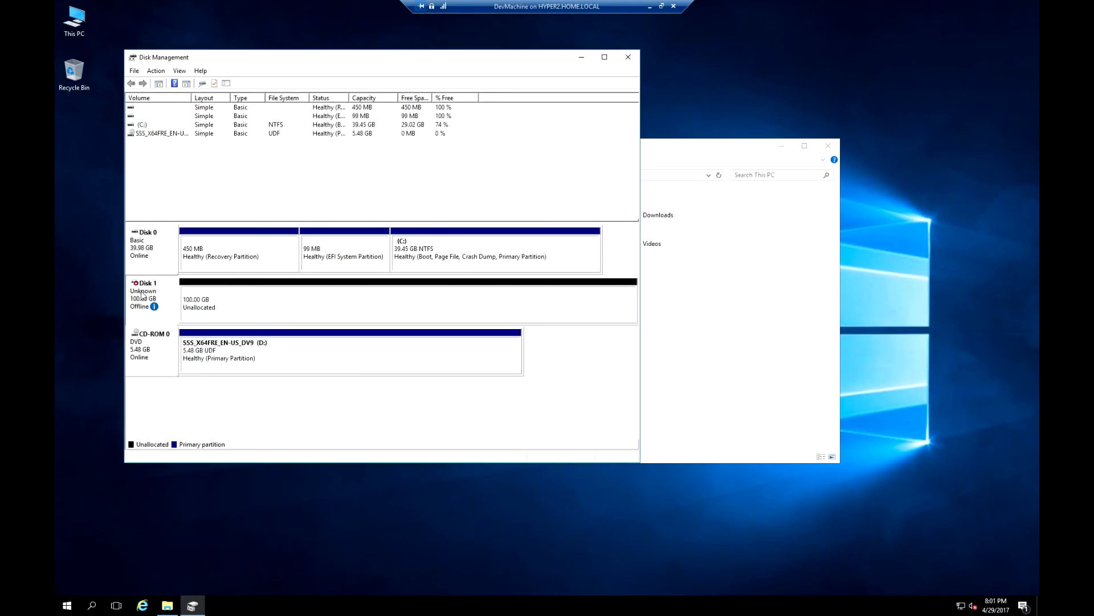
{"action": "right_click", "coordinate": [142, 295]}
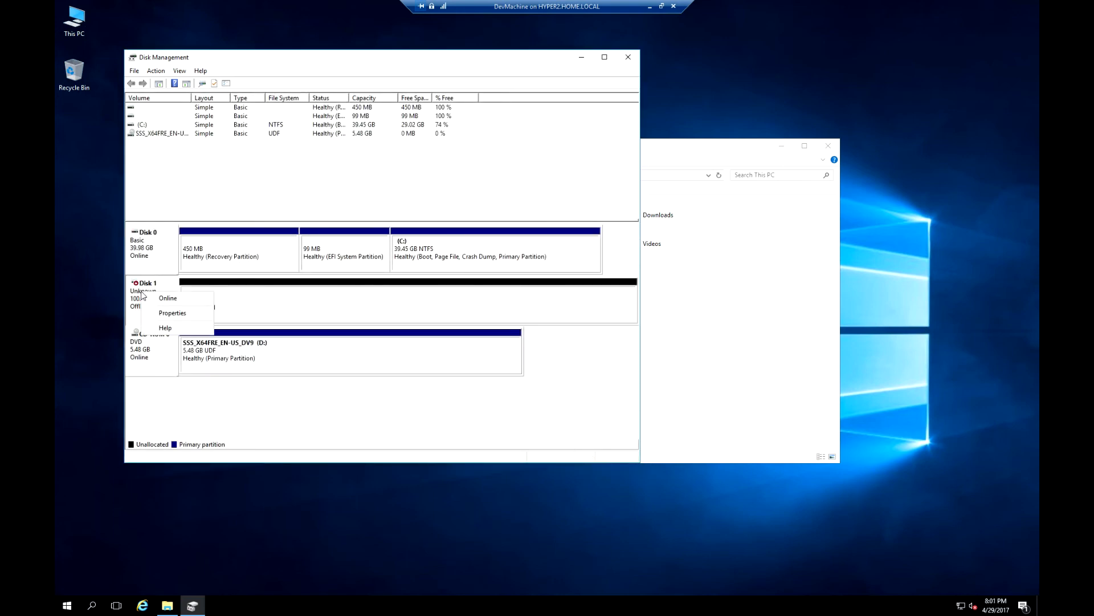
{"action": "left_click", "coordinate": [168, 299]}
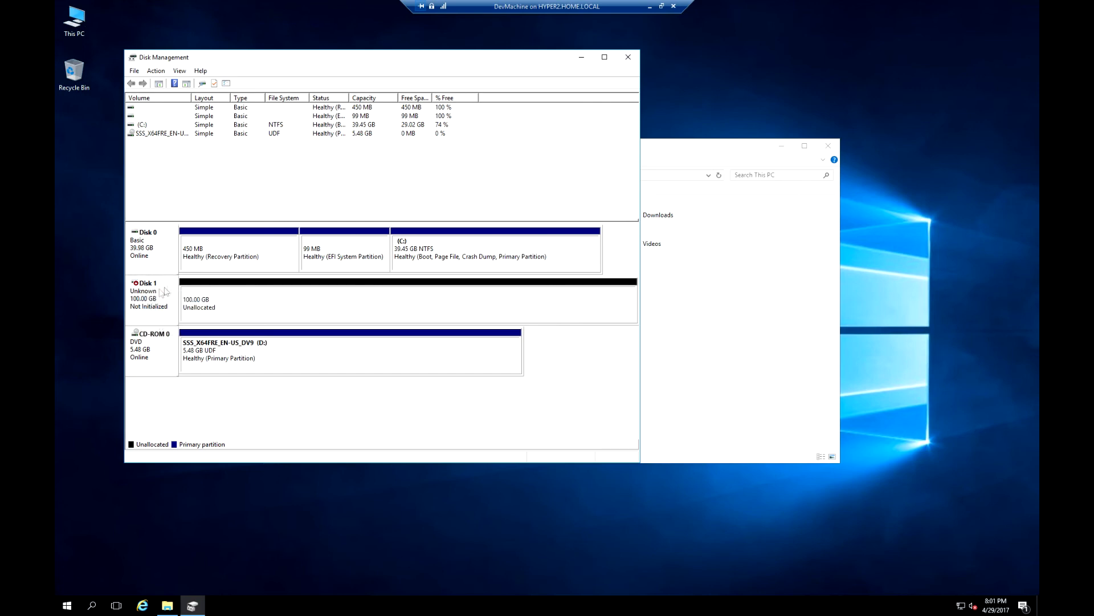
Initialize Disk 1 with GPT partitioning.
{"action": "right_click", "coordinate": [157, 293]}
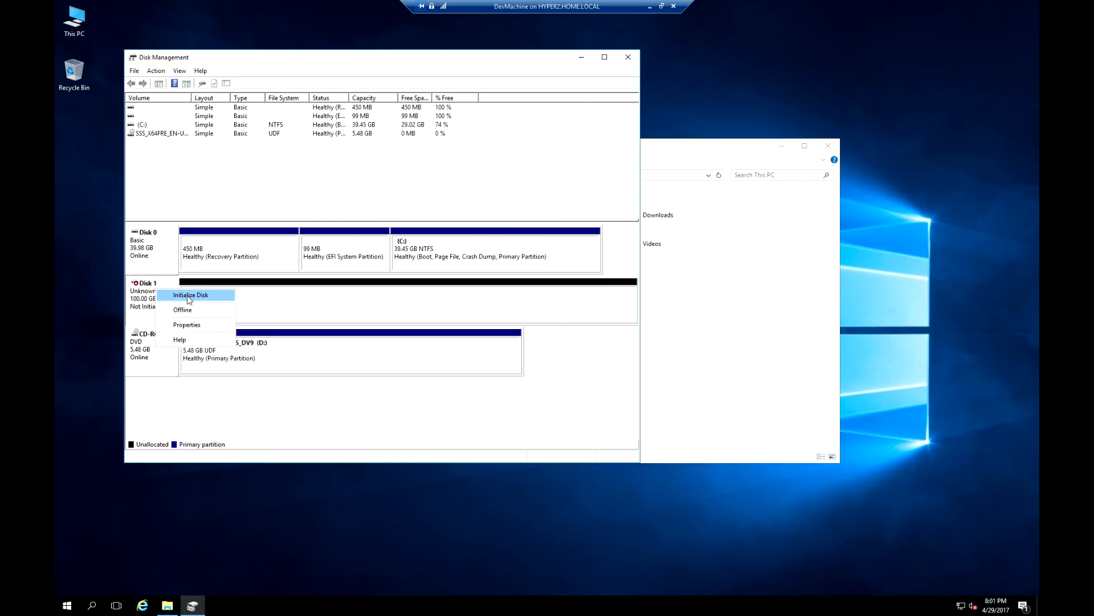
{"action": "left_click", "coordinate": [186, 294]}
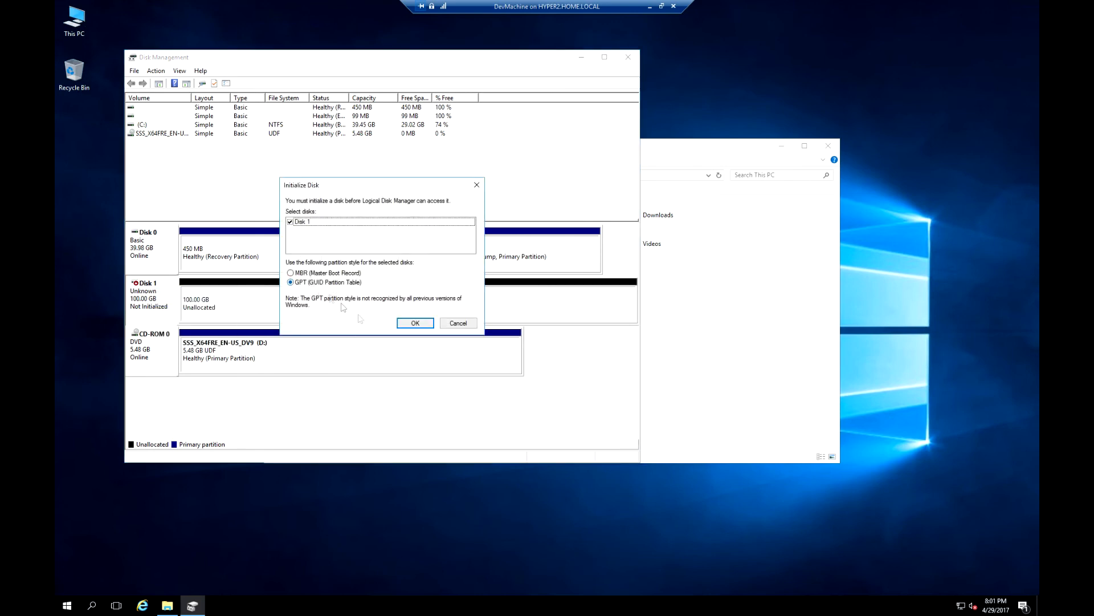
{"action": "left_click", "coordinate": [415, 322]}
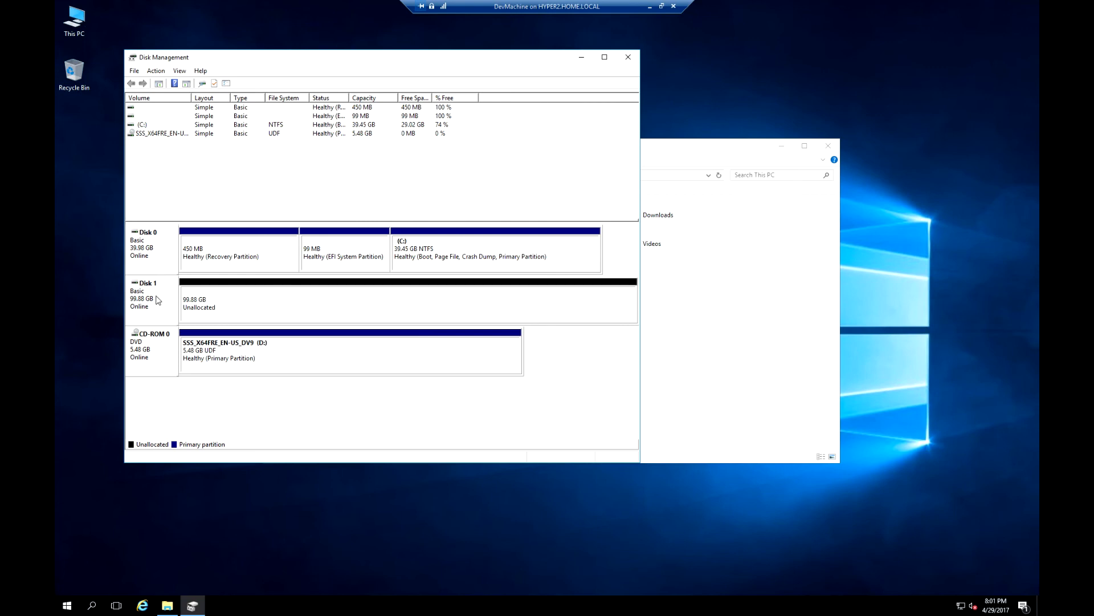
Start a new simple volume on Disk 1, check the free drive letters, then cancel the wizard.
{"action": "right_click", "coordinate": [220, 297]}
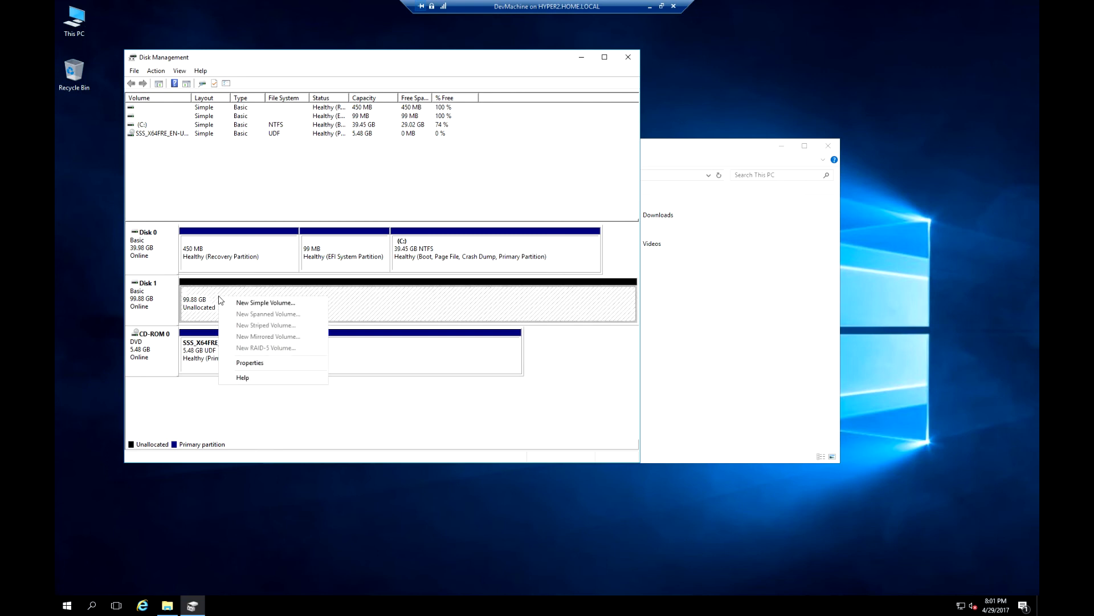
{"action": "left_click", "coordinate": [249, 304]}
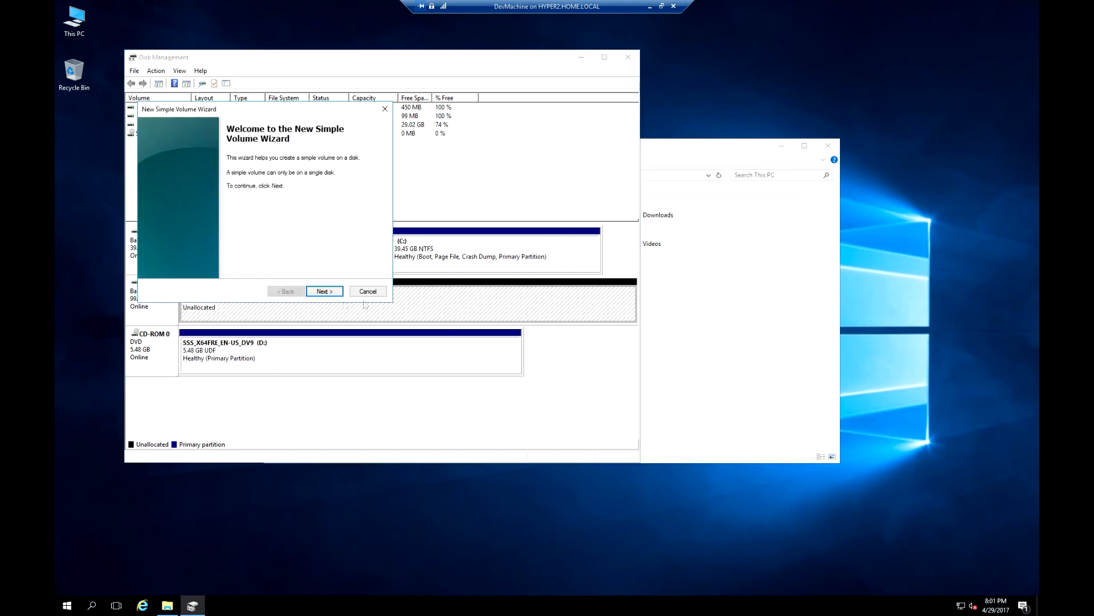
{"action": "left_click", "coordinate": [325, 292]}
{"action": "left_click", "coordinate": [325, 291]}
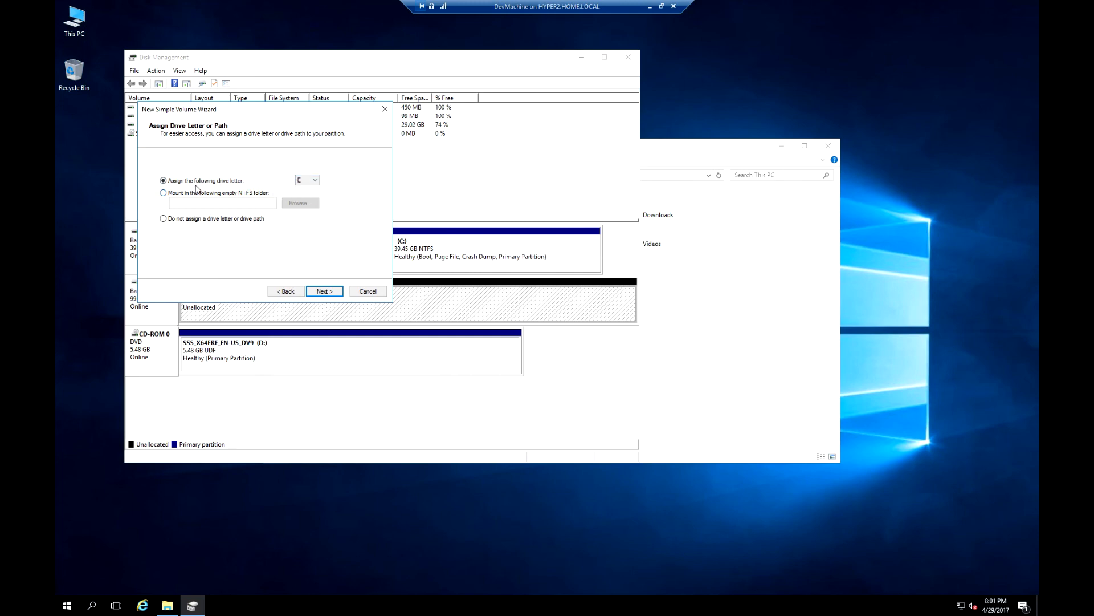
{"action": "left_click", "coordinate": [304, 181]}
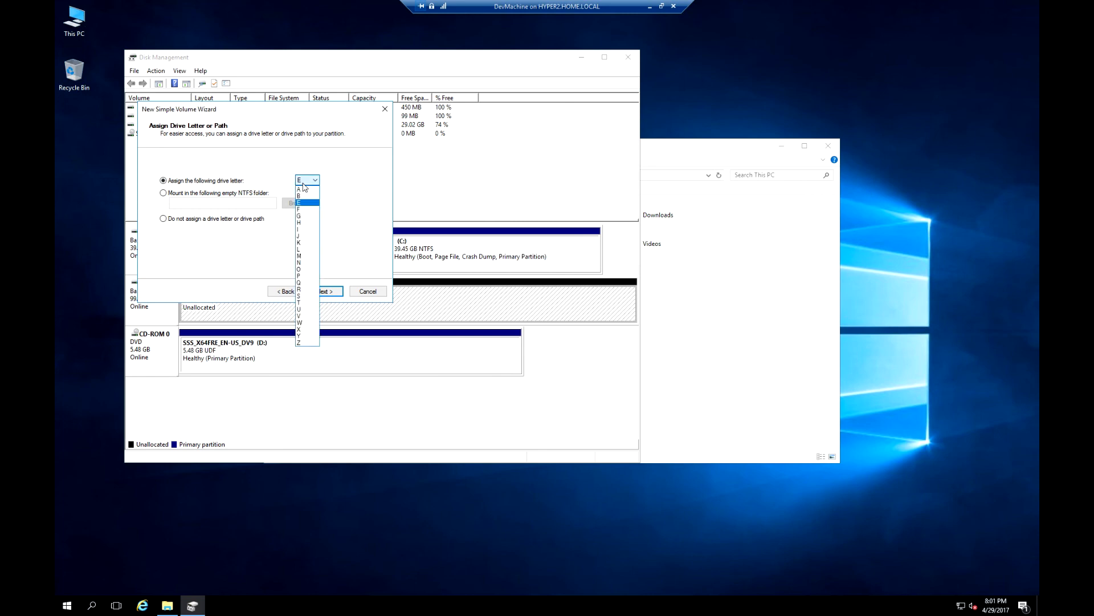
{"action": "left_click", "coordinate": [207, 264]}
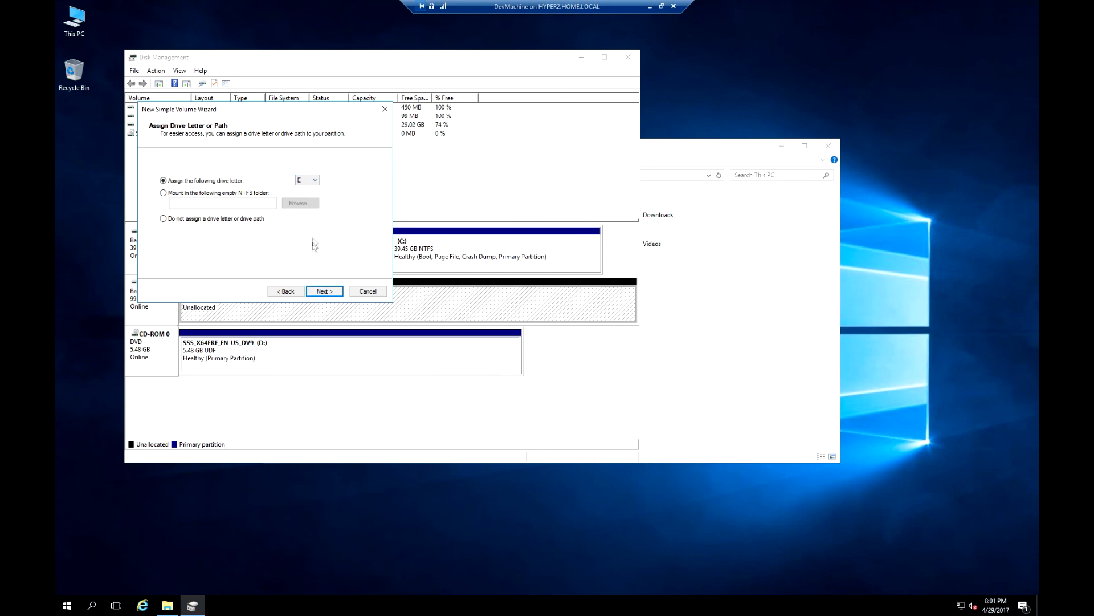
{"action": "left_click", "coordinate": [368, 292]}
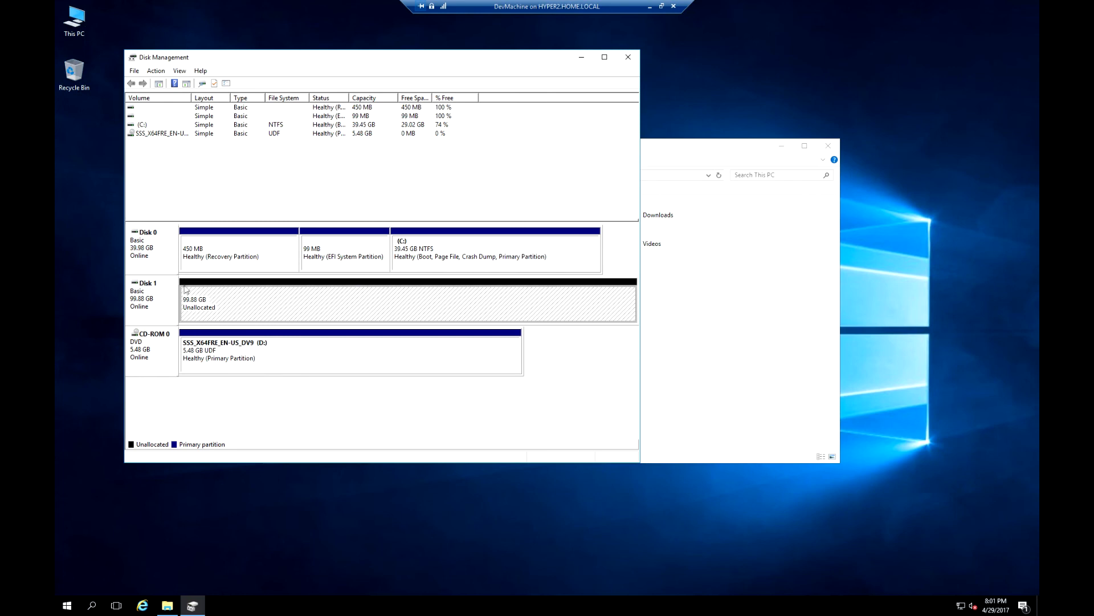
Change the DVD drive's letter from D: to E: and confirm.
{"action": "right_click", "coordinate": [241, 350]}
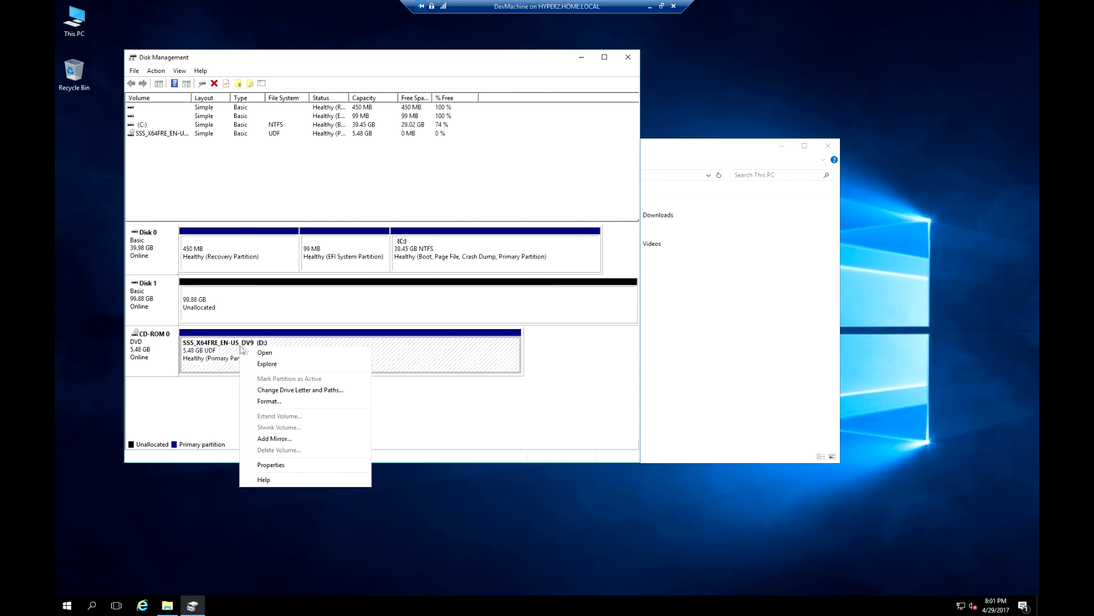
{"action": "left_click", "coordinate": [289, 391]}
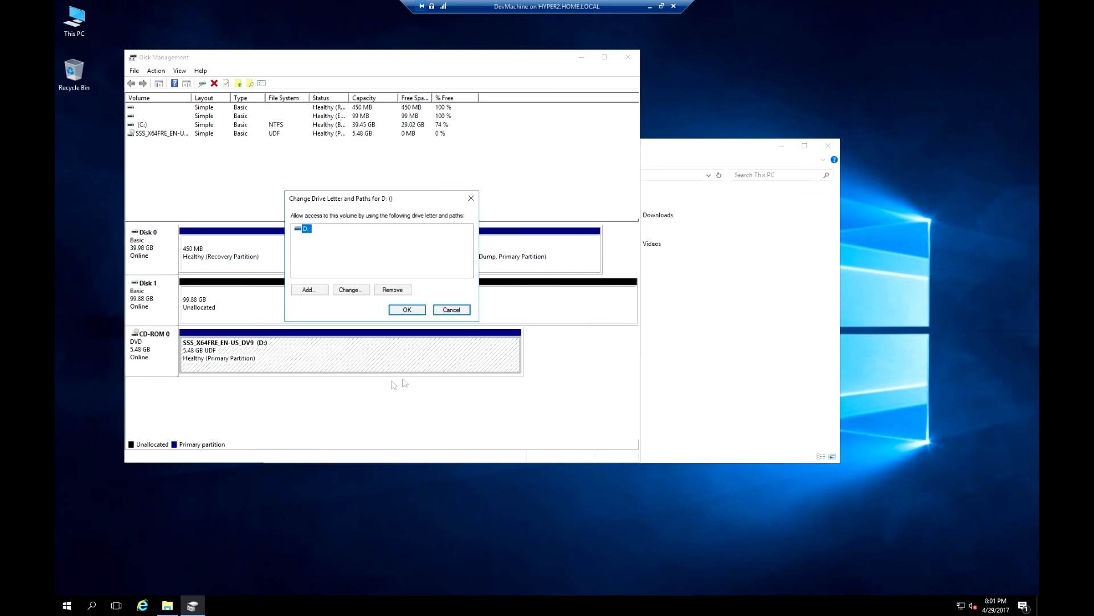
{"action": "left_click", "coordinate": [351, 290]}
{"action": "left_click", "coordinate": [462, 244]}
{"action": "left_click", "coordinate": [458, 260]}
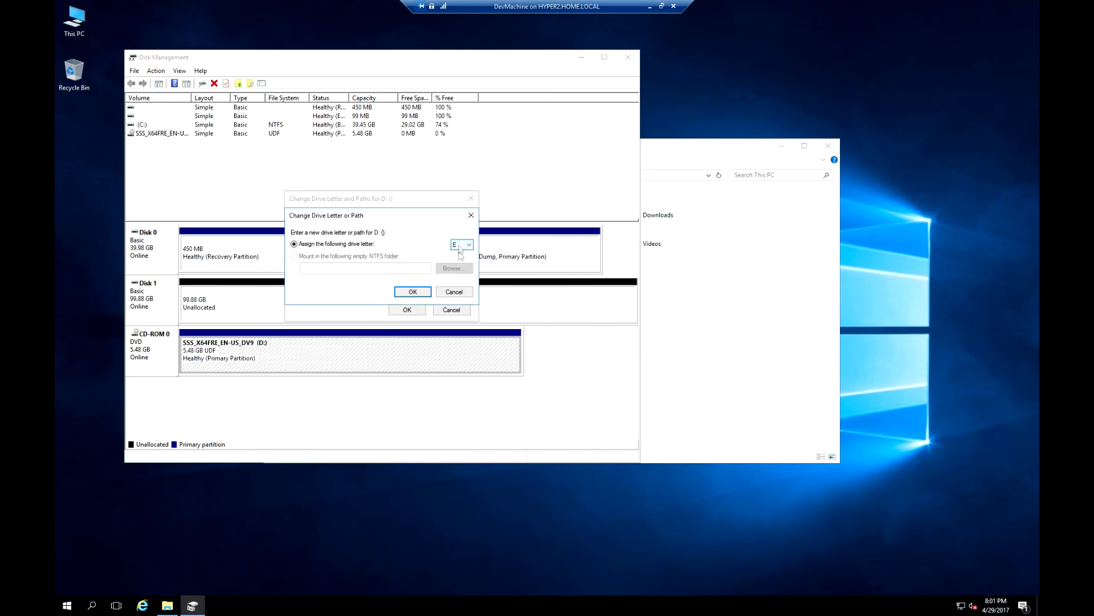
{"action": "left_click", "coordinate": [414, 292]}
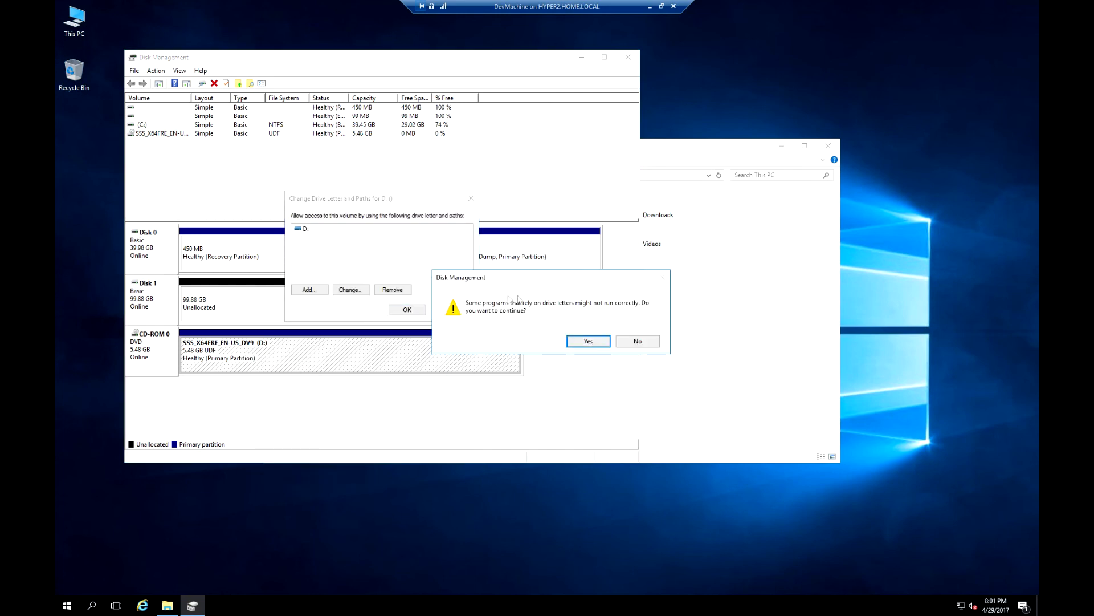
{"action": "left_click", "coordinate": [589, 341]}
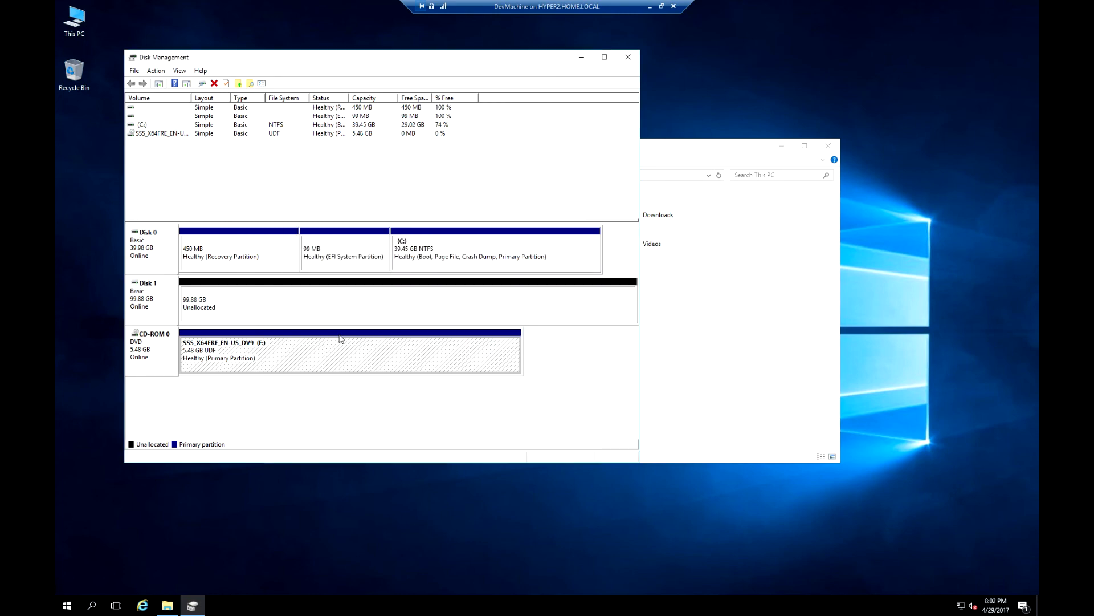
Create a full-size NTFS simple volume on Disk 1 as D:, labelled 'Data'.
{"action": "right_click", "coordinate": [237, 300]}
{"action": "left_click", "coordinate": [268, 306]}
{"action": "left_click", "coordinate": [322, 292]}
{"action": "left_click", "coordinate": [322, 292]}
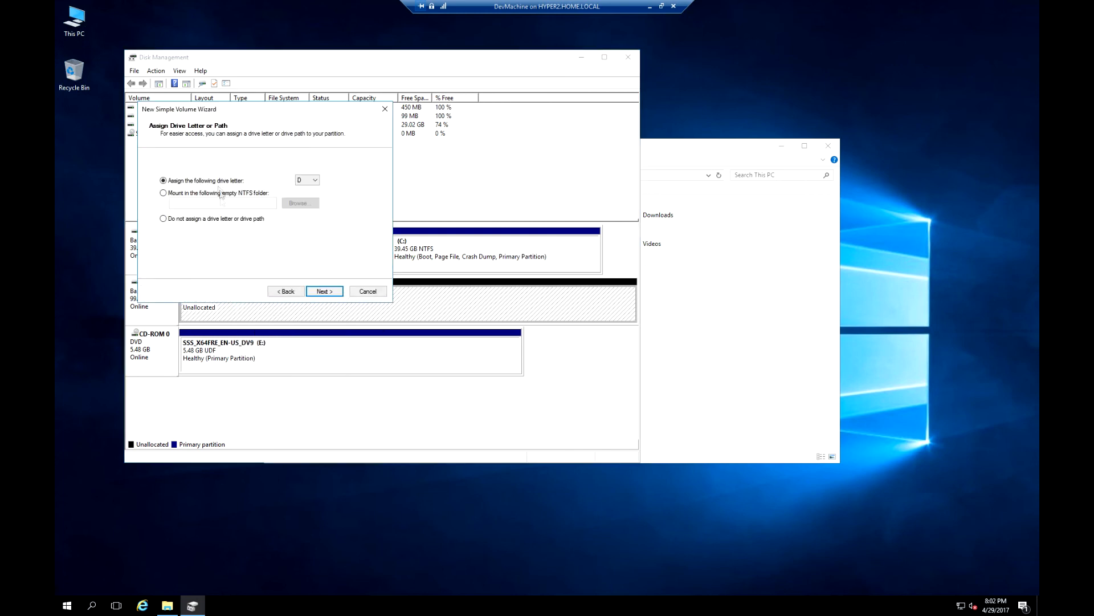
{"action": "left_click", "coordinate": [329, 293]}
{"action": "left_click_drag", "start_coordinate": [303, 232], "coordinate": [240, 244]}
{"action": "type", "text": "Data"}
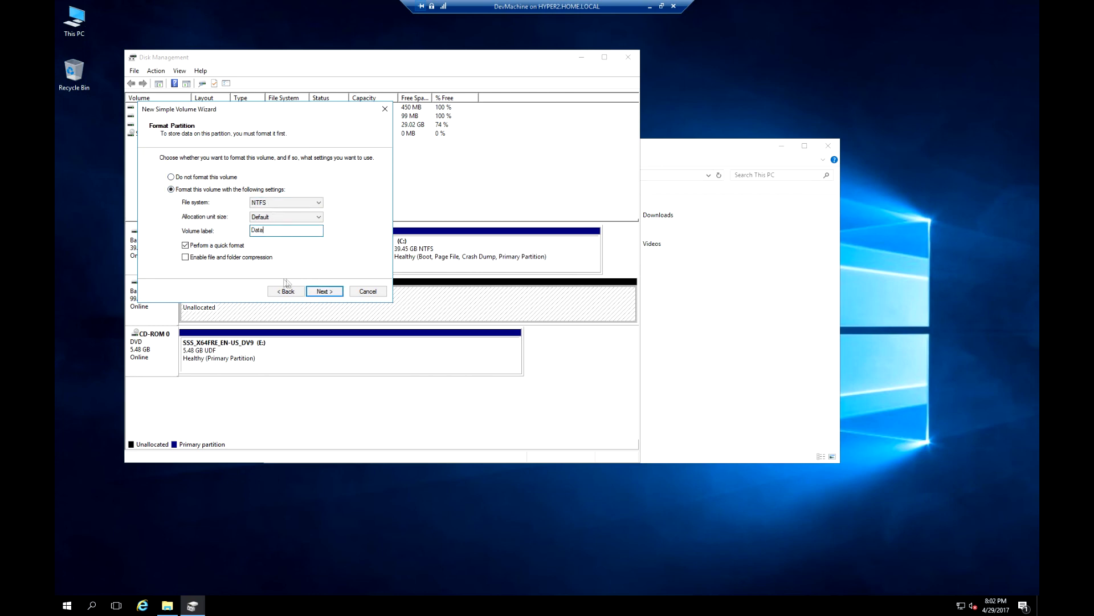
{"action": "left_click", "coordinate": [339, 291]}
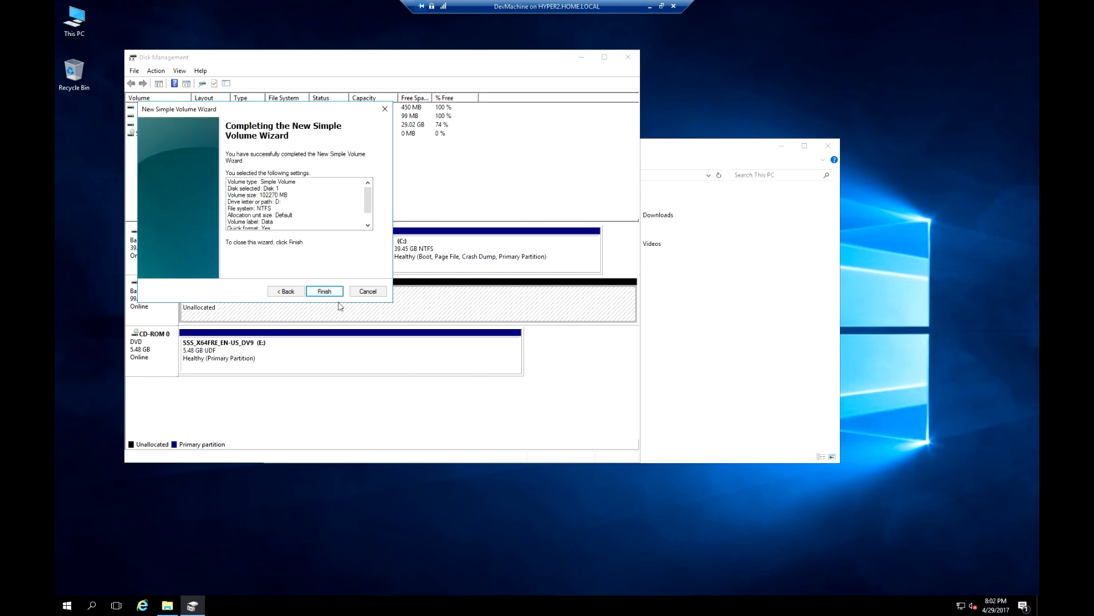
{"action": "left_click", "coordinate": [336, 293]}
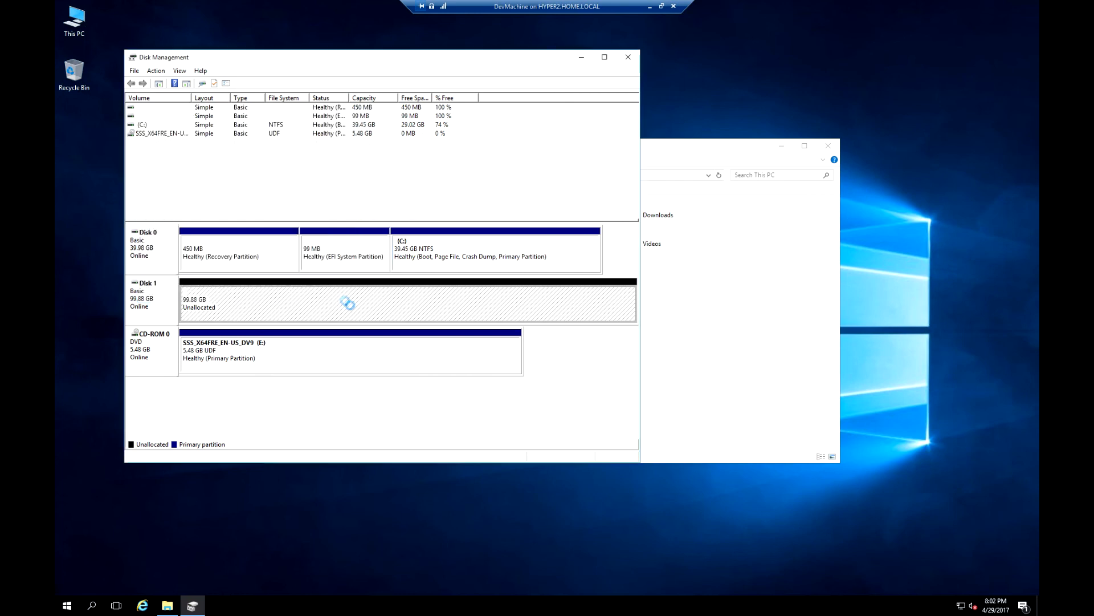
Open the new Data (D:) drive from This PC to confirm it is empty.
{"action": "left_click", "coordinate": [724, 388]}
{"action": "left_click", "coordinate": [517, 280]}
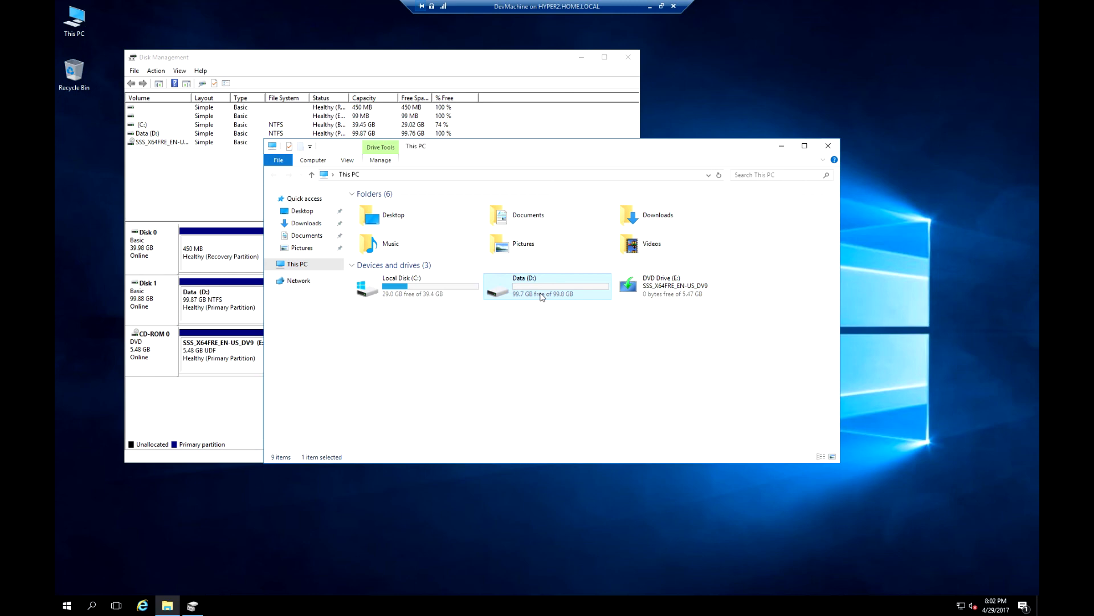
{"action": "double_click", "coordinate": [541, 295]}
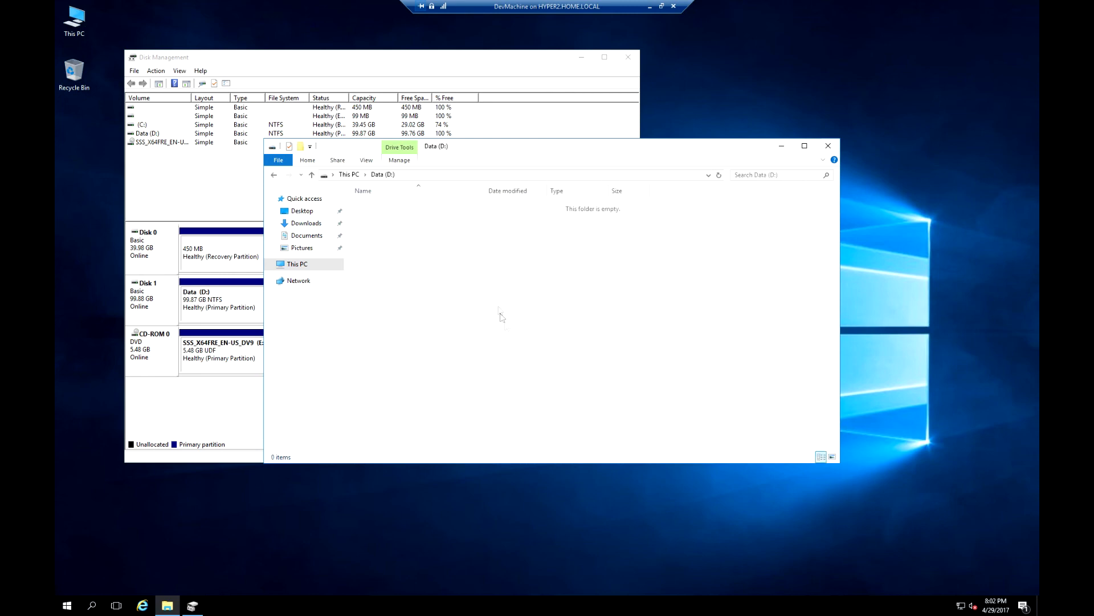